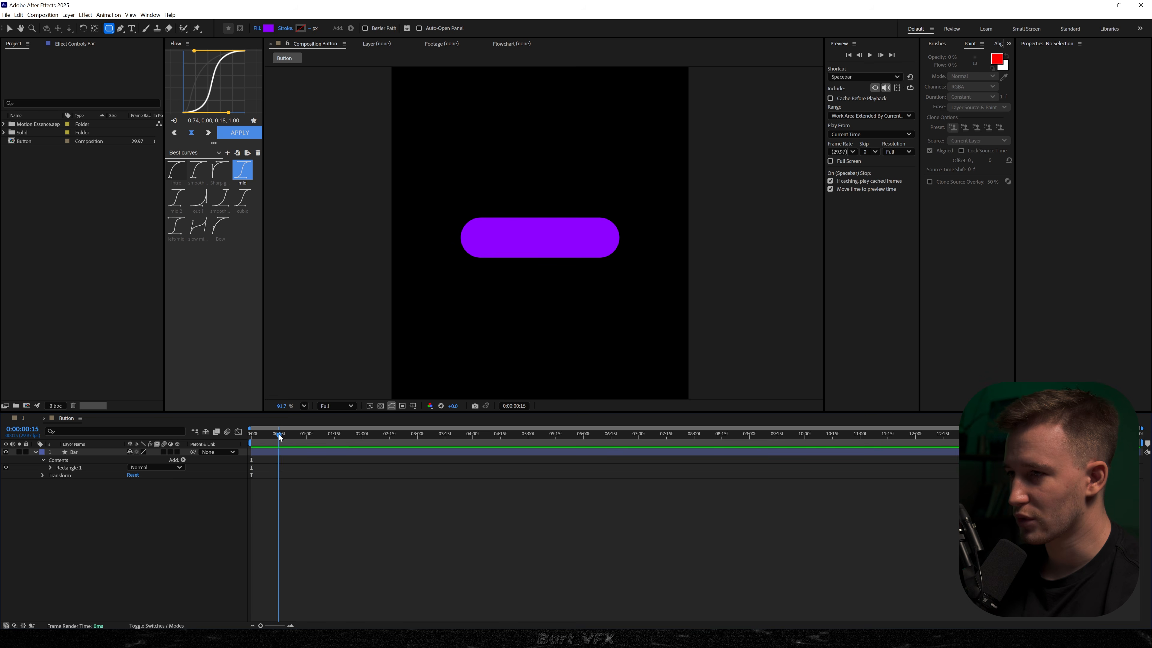
Add Size and Position keyframes to the Bar layer at the first frame
click(74, 453)
drag(285, 437, 249, 446)
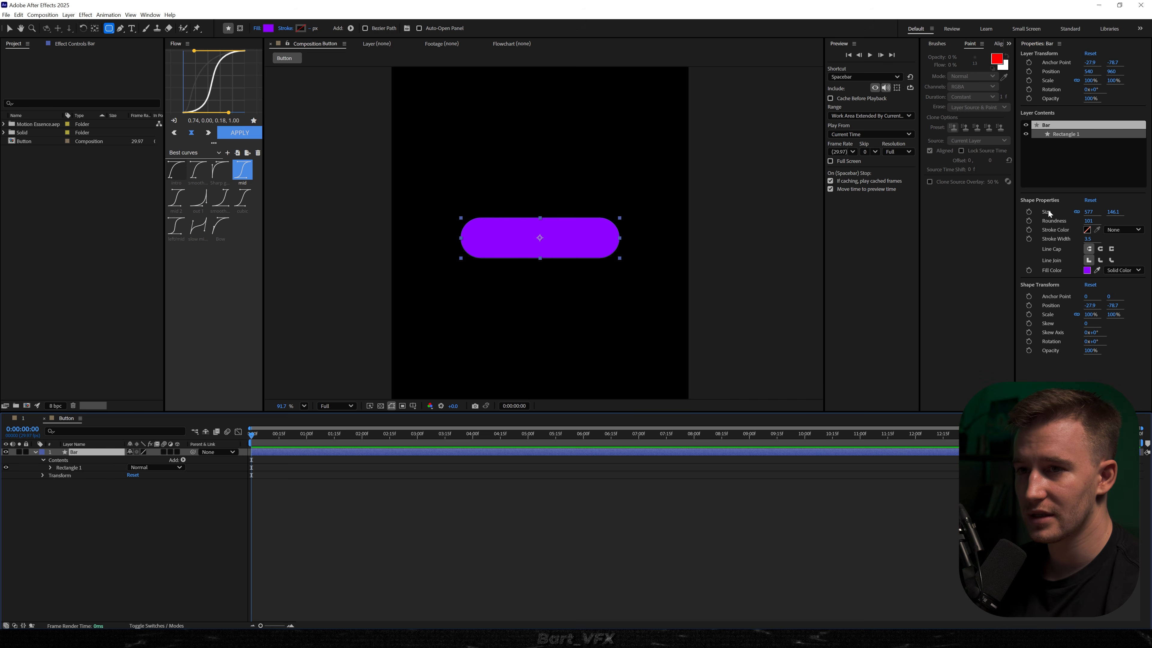
click(1029, 212)
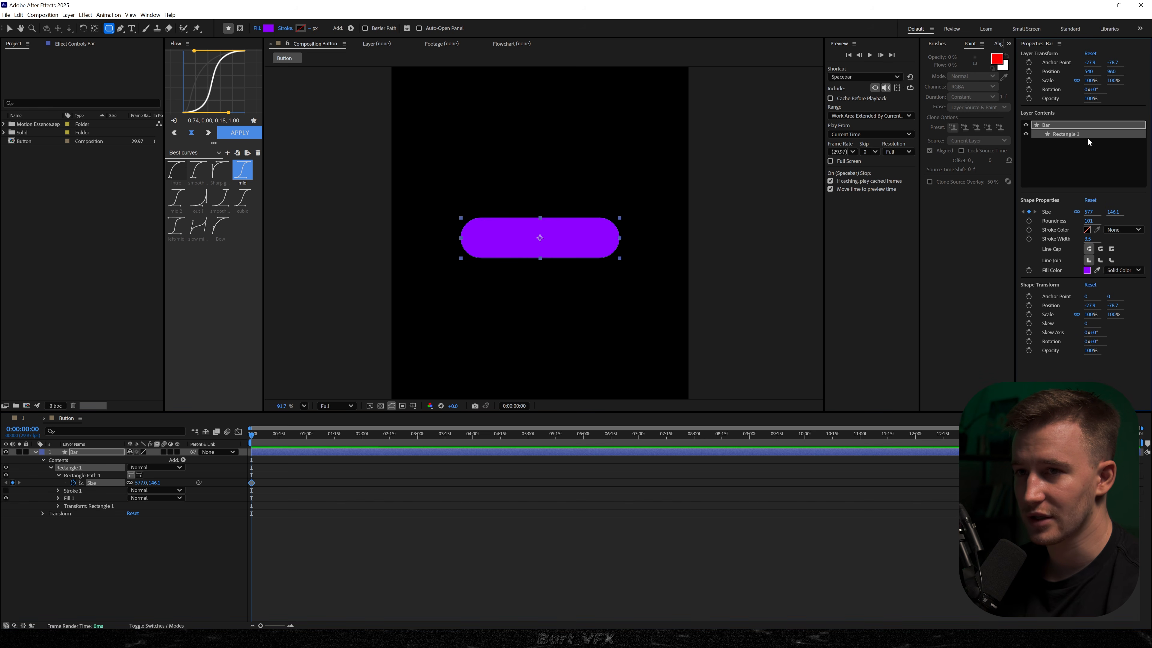
click(107, 462)
key(p)
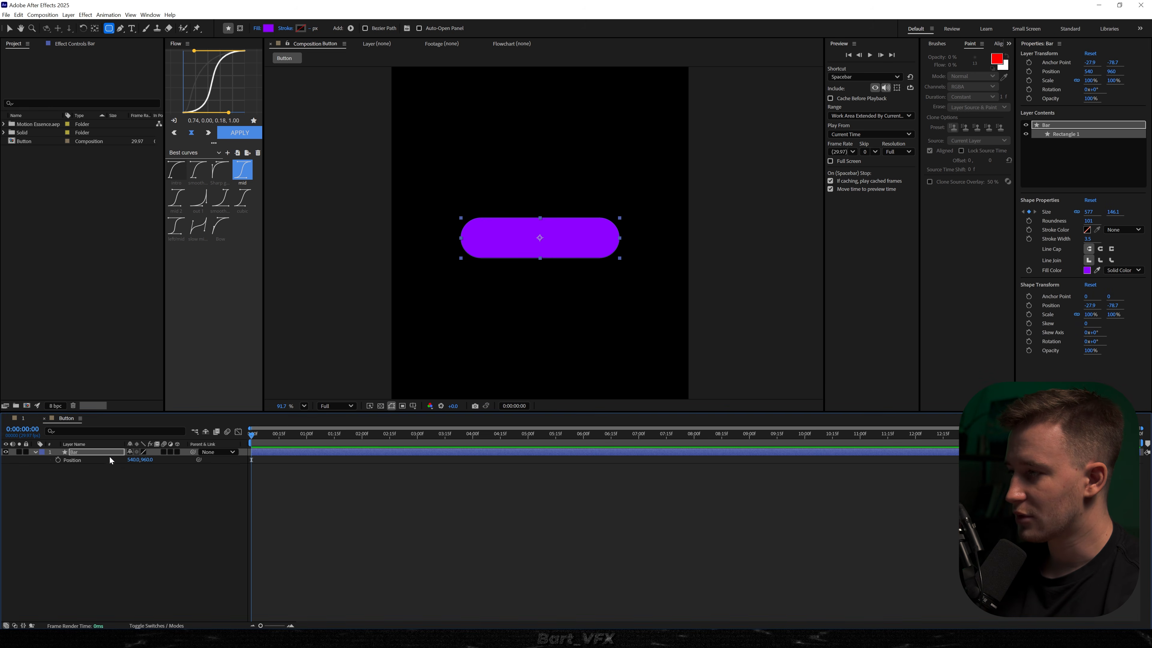
click(58, 461)
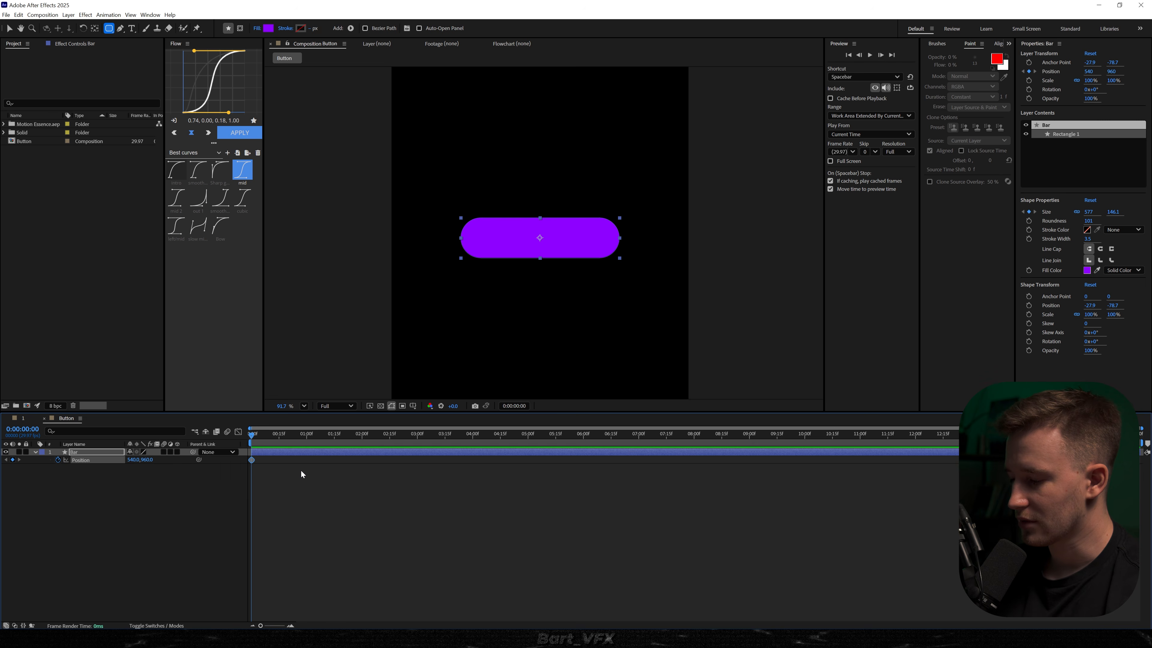
Reveal the Bar layer's Size and Position keyframes and move both to about 1:15 in the timeline
key(u)
drag(266, 456, 334, 472)
click(140, 492)
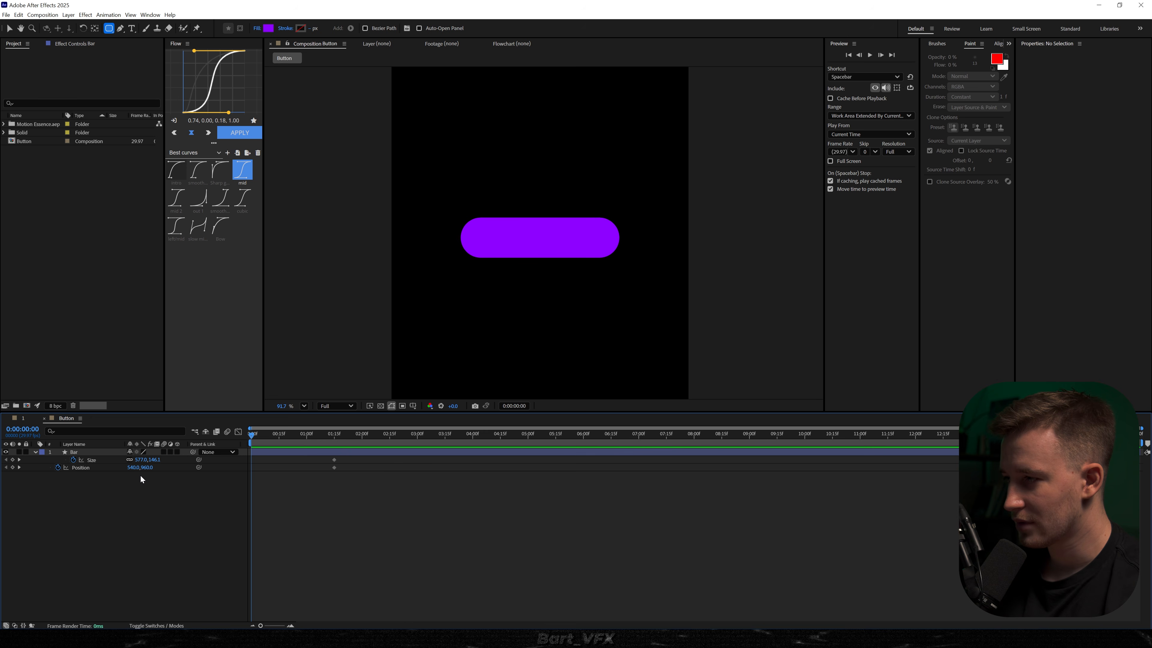
Set the Bar layer's Size to 0 at the first frame and check its growth
click(141, 460)
text(0)
key(Return)
drag(265, 431, 329, 433)
key(Home)
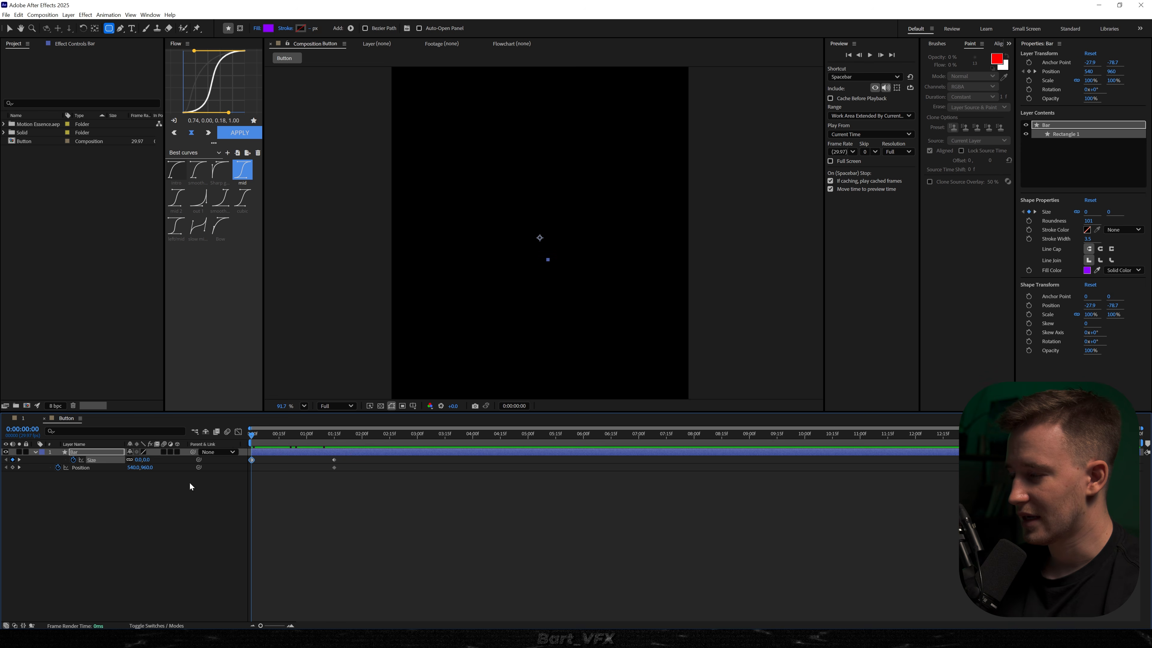
Shift the Bar layer's starting position horizontally to 231 and preview the growth animation from the first frame
click(232, 480)
drag(132, 472, 77, 472)
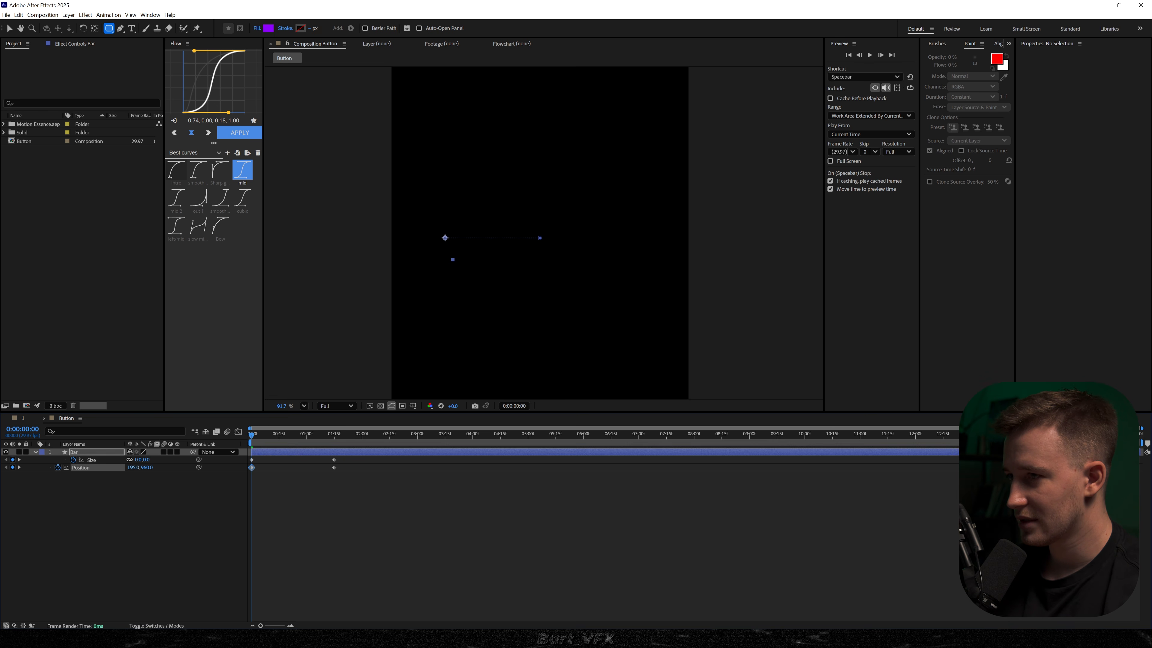
key(space)
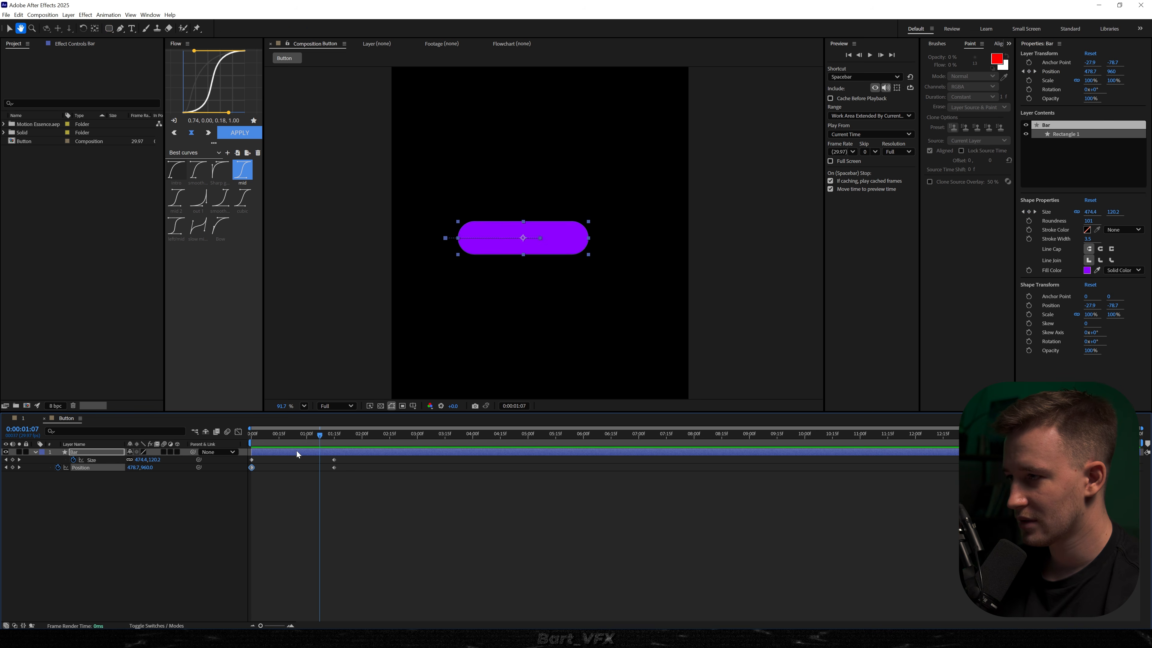
key(Home)
key(space)
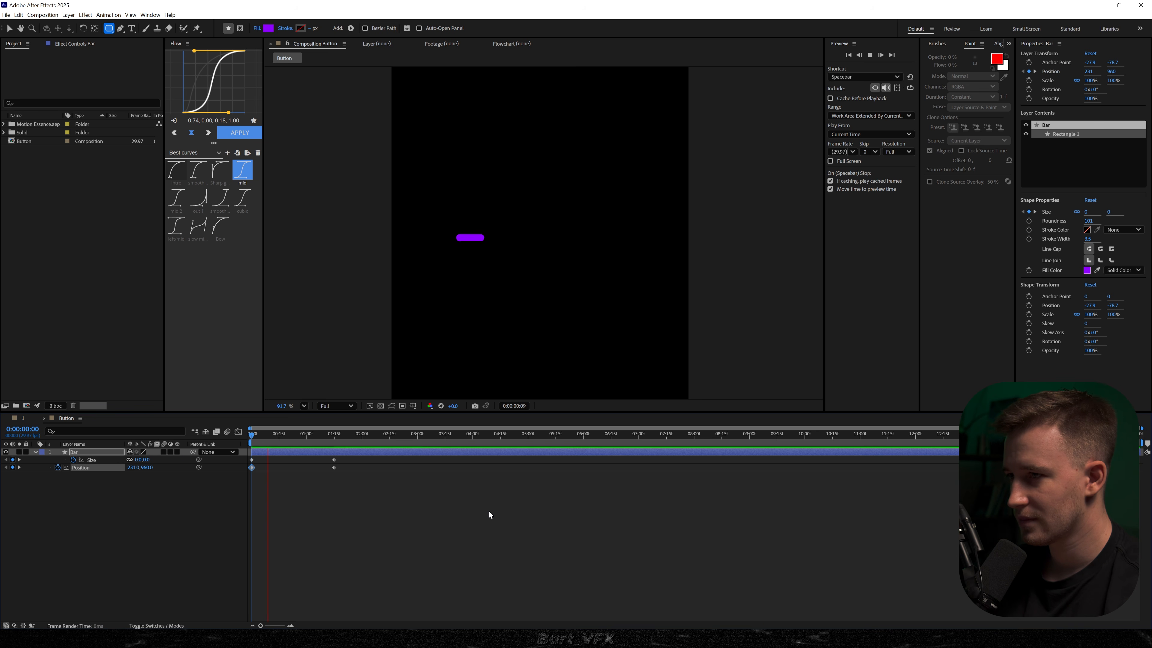
key(space)
click(253, 433)
key(space)
click(356, 479)
key(space)
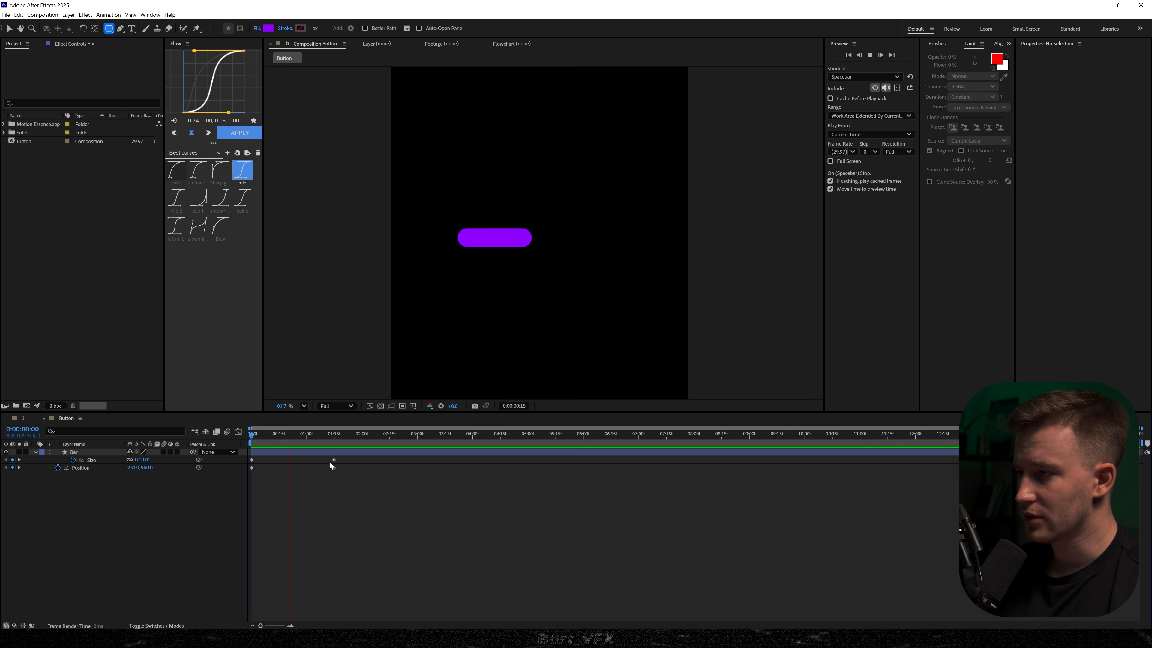
key(space)
Easy Ease all Size and Position keyframes of the bar, apply the saved Flow curve 0.74, 0.00, 0.18, 1.00, and preview
drag(343, 459, 230, 486)
key(F9)
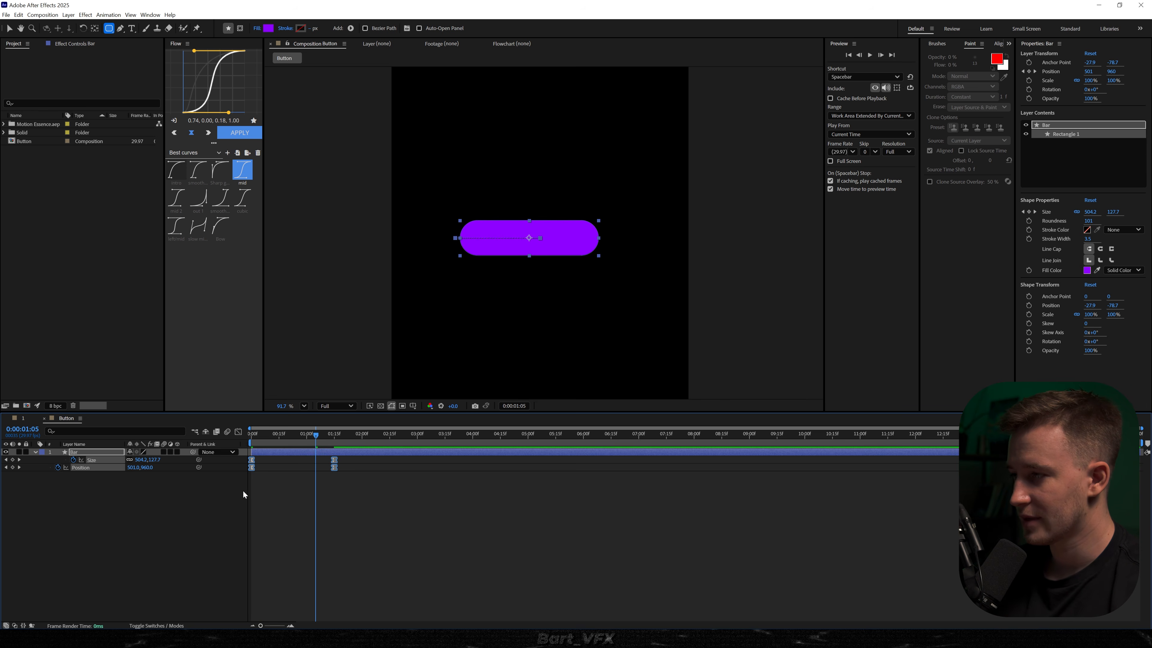
click(239, 433)
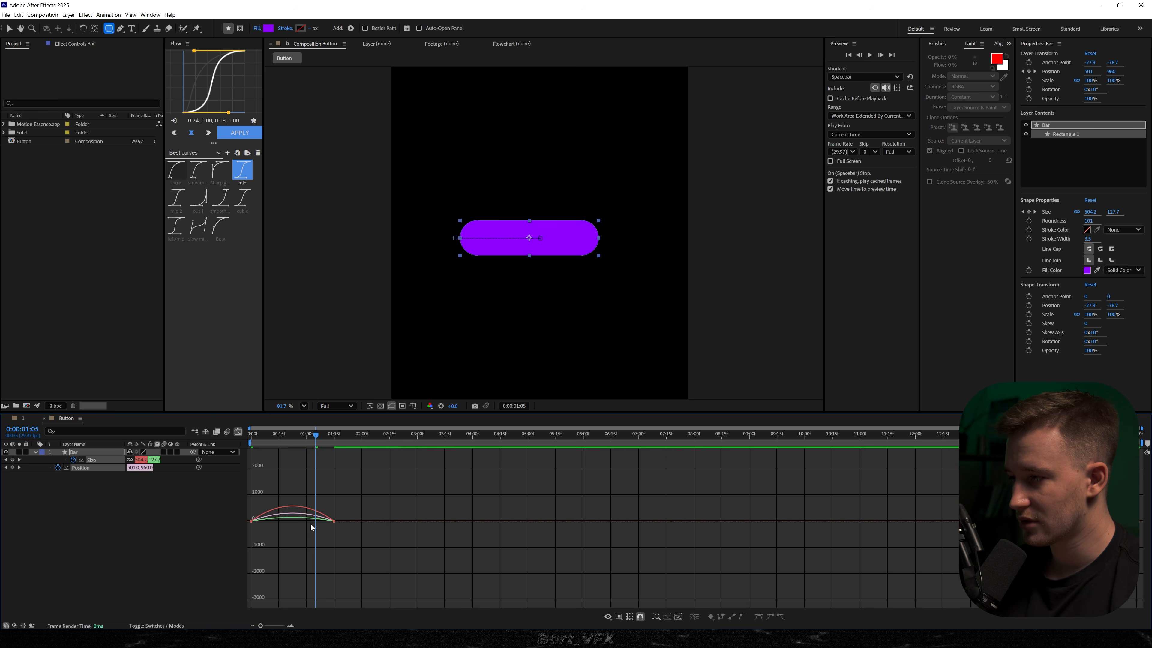
click(325, 516)
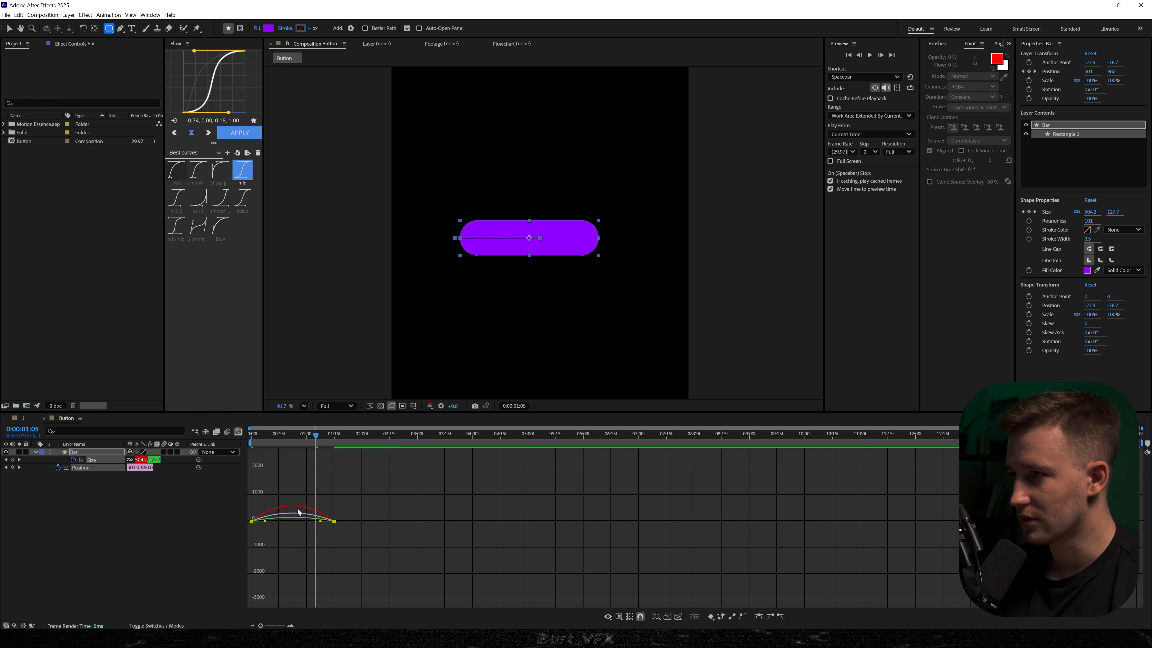
click(243, 168)
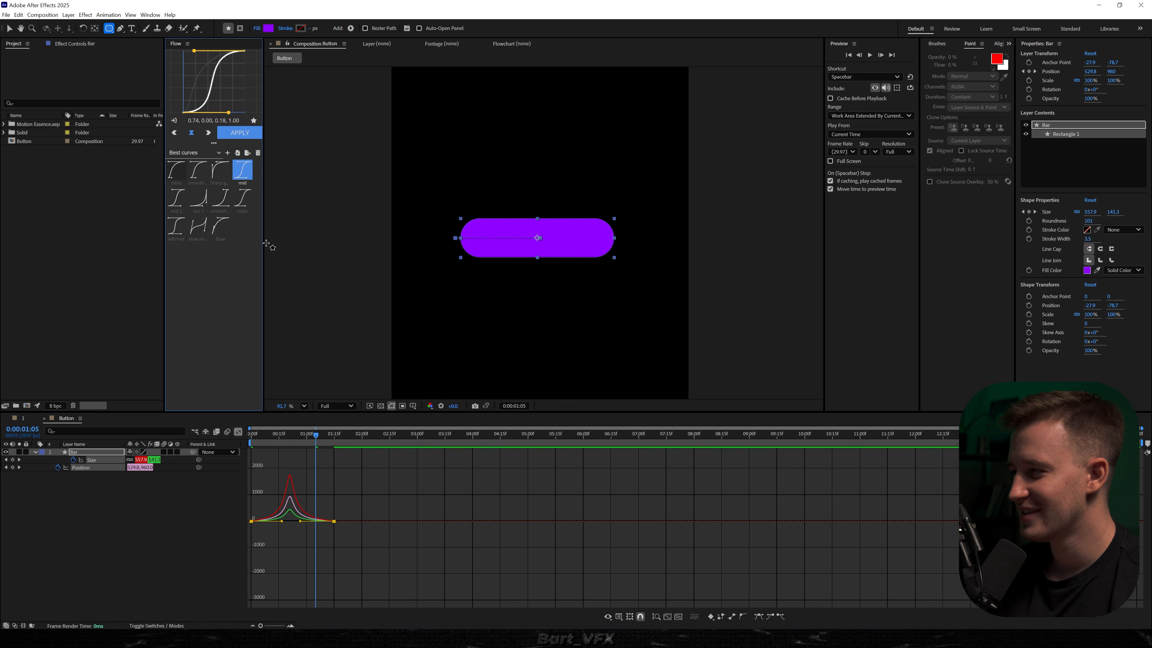
drag(315, 435, 218, 445)
key(space)
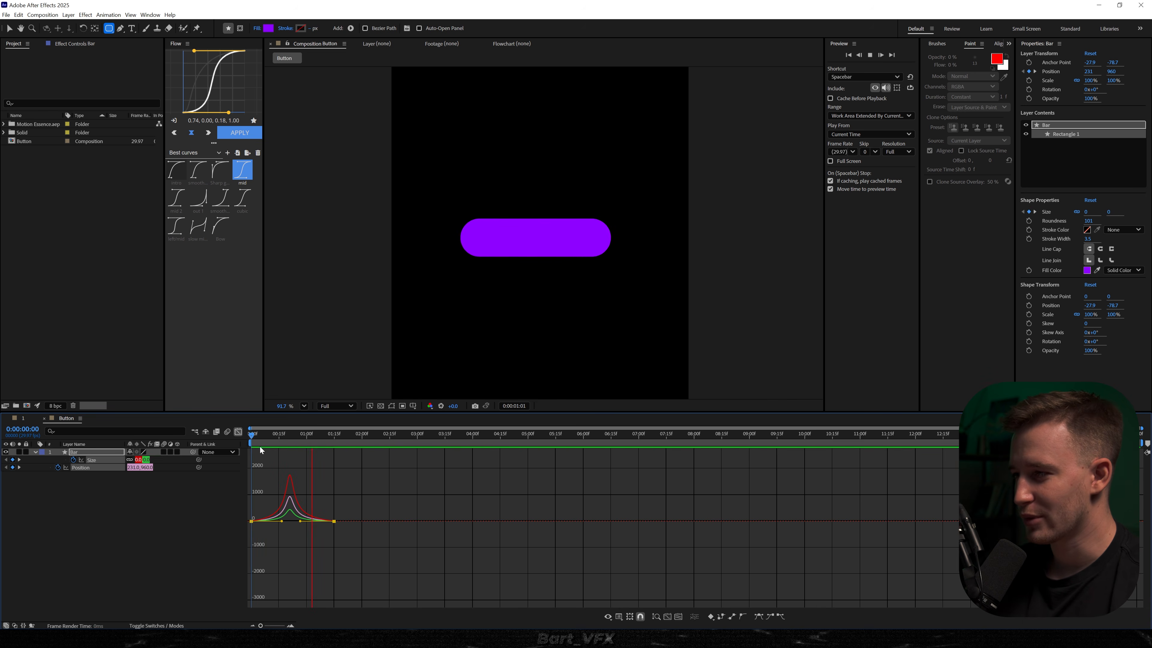
key(space)
Move the bar's ending Size and Position keyframes to about one second and preview the shortened animation
mouse_move(361, 505)
mouse_down()
mouse_move(337, 524)
mouse_move(305, 523)
mouse_up()
key(Home)
key(space)
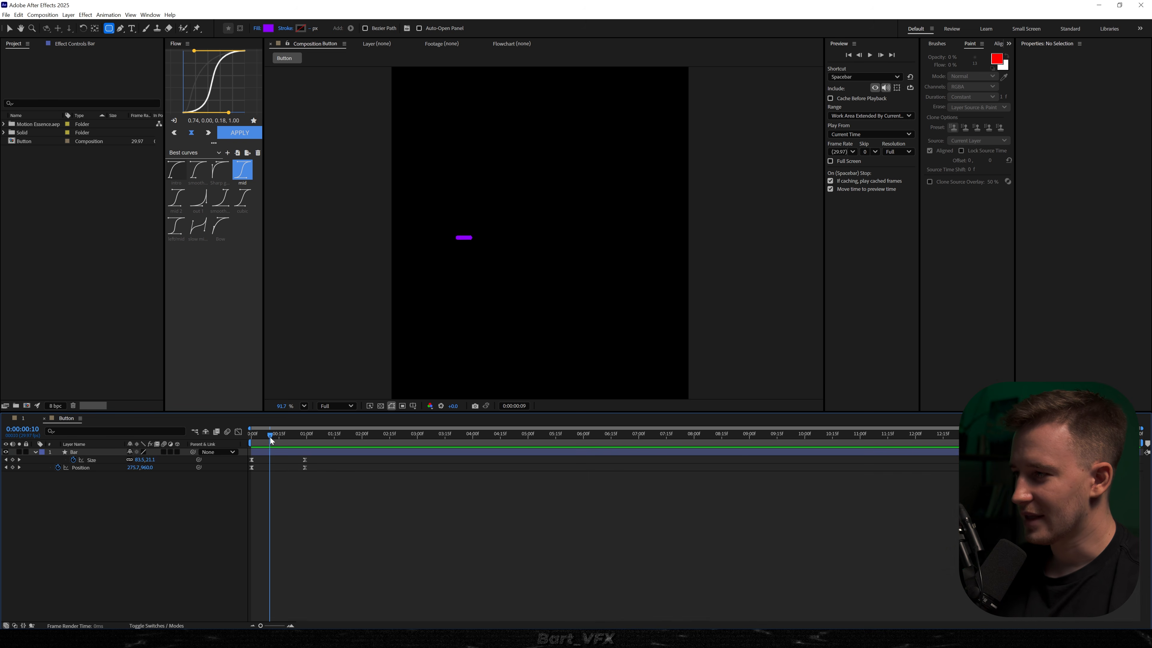
drag(270, 437, 295, 437)
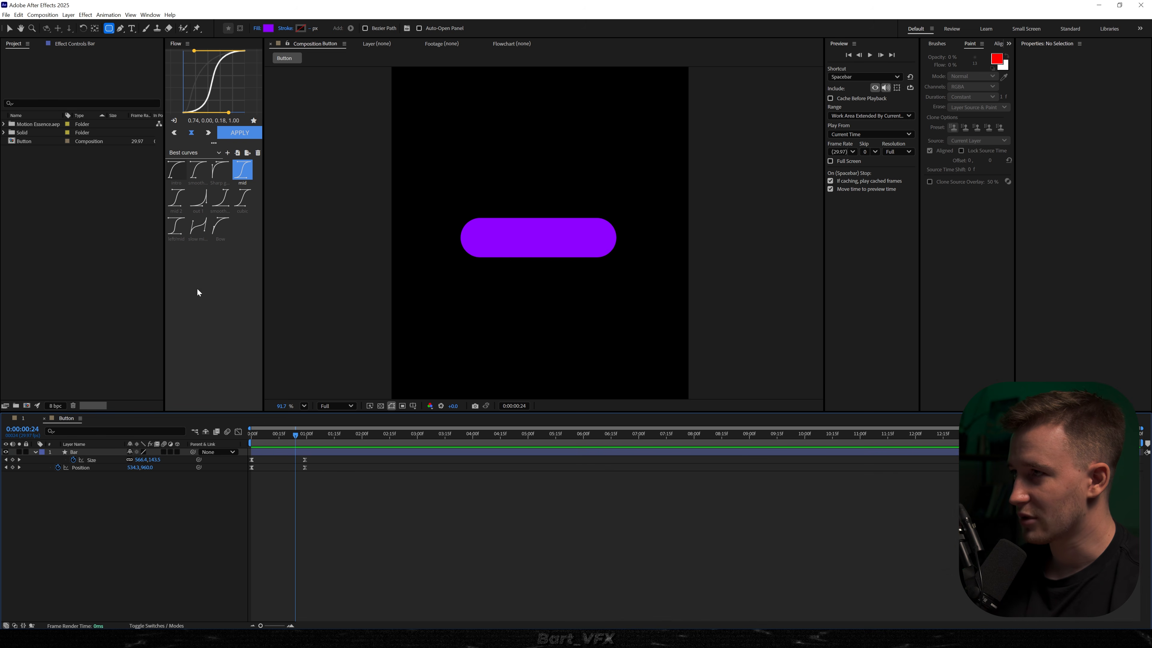
Add a white SUBSCRIBE text layer in Montserrat Black and center it in the composition over the bar
key(ctrl+t)
click(479, 234)
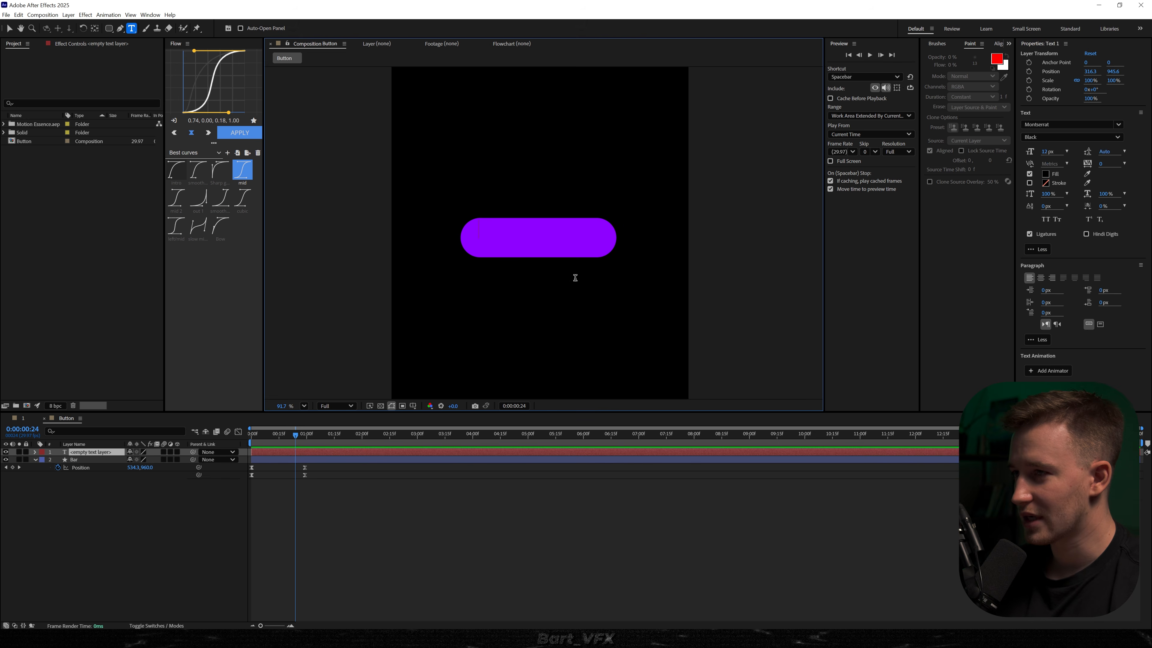
text(subscribe)
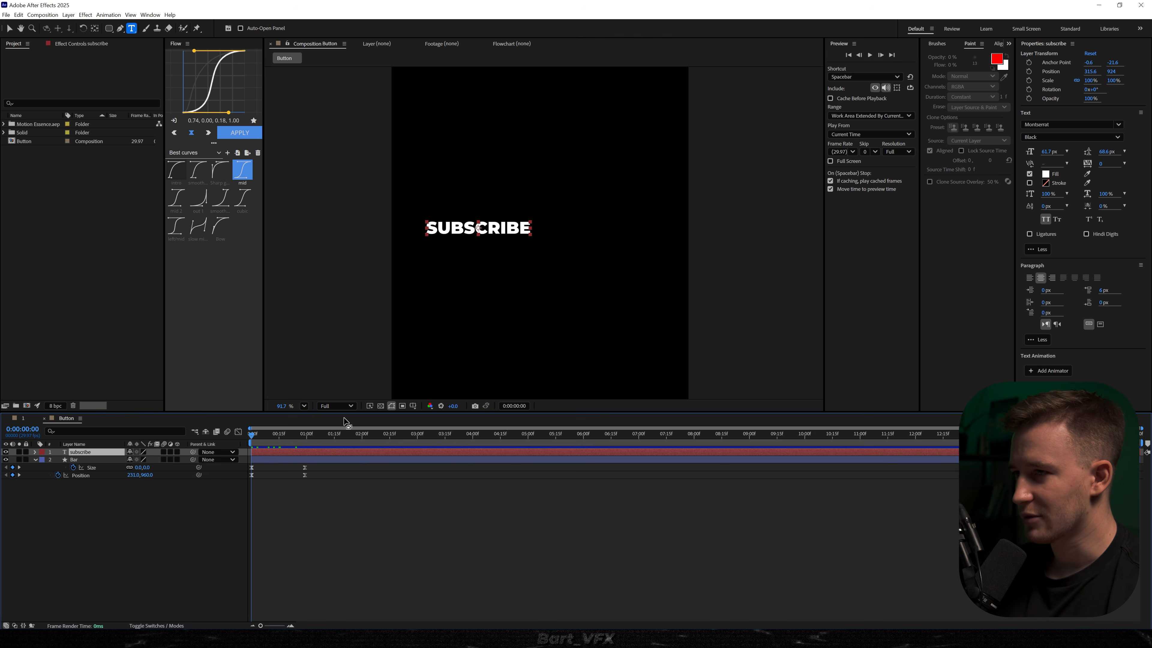
key(ctrl+Home)
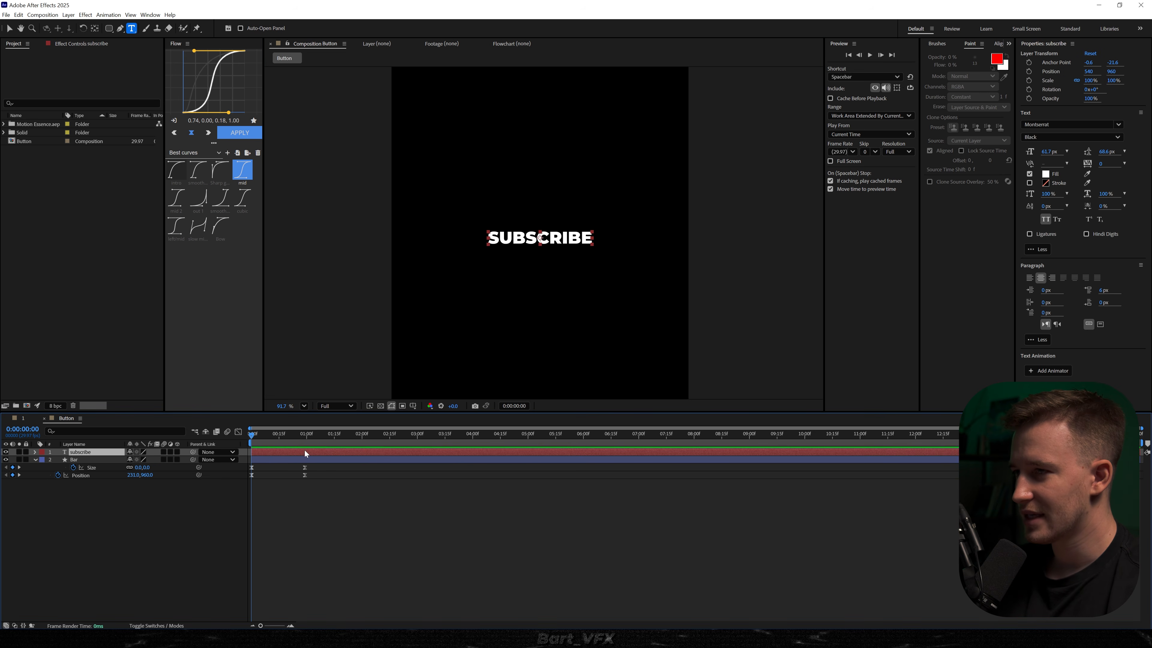
drag(277, 442, 302, 441)
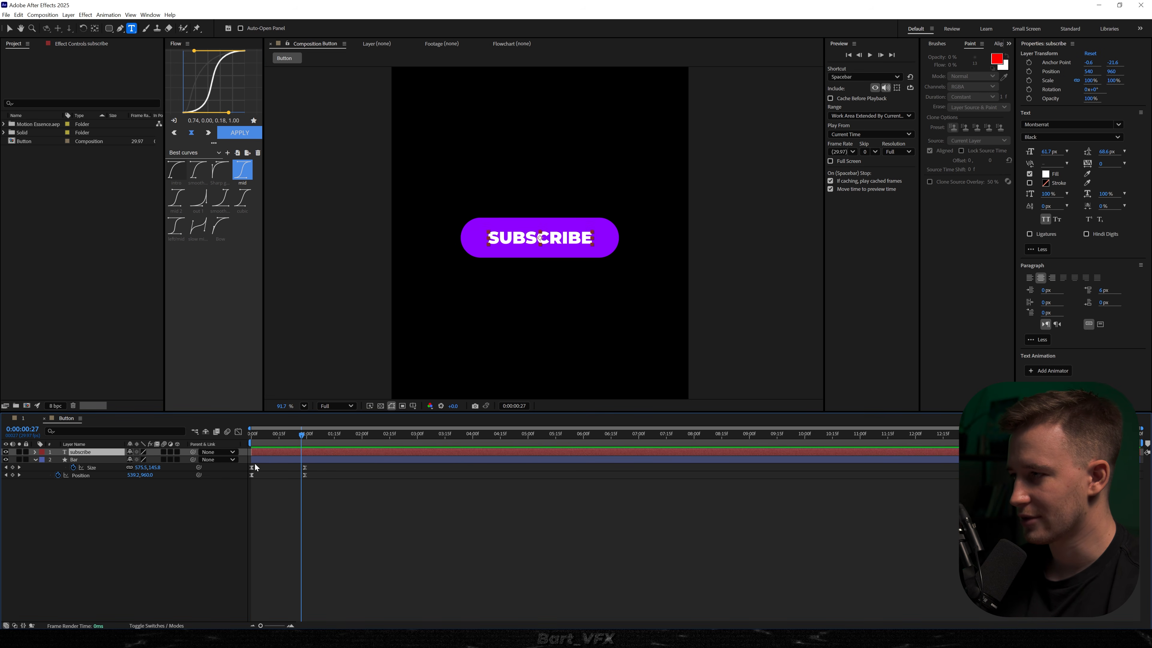
key(v)
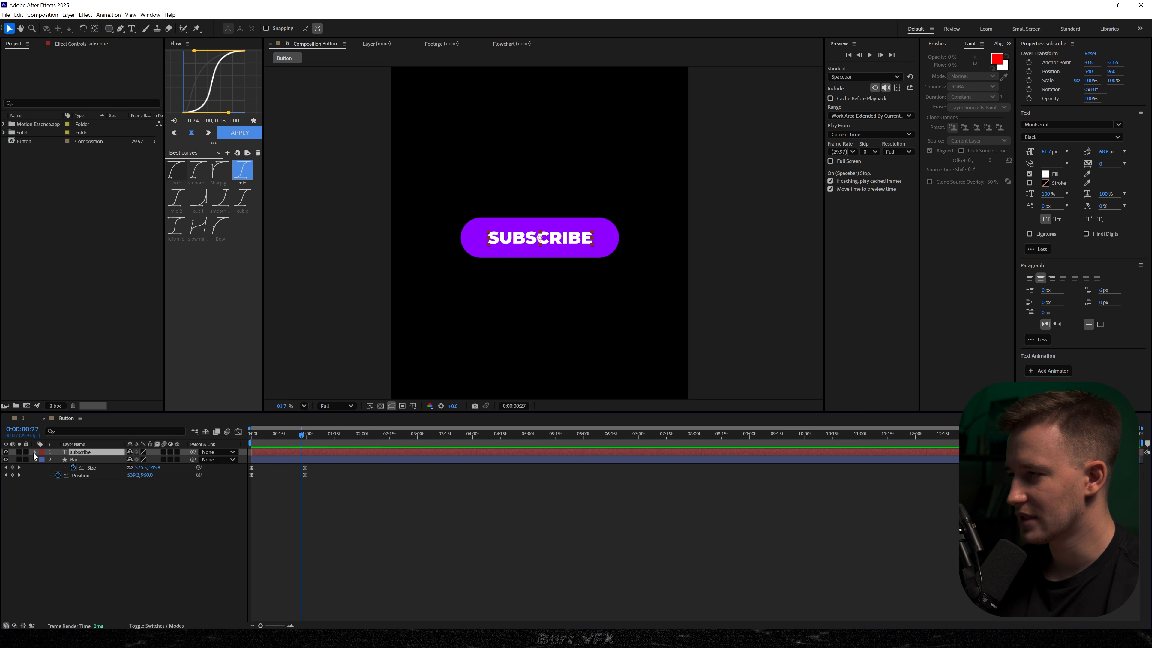
Add a Position text animator to the subscribe layer and set its horizontal offset to -50
click(36, 453)
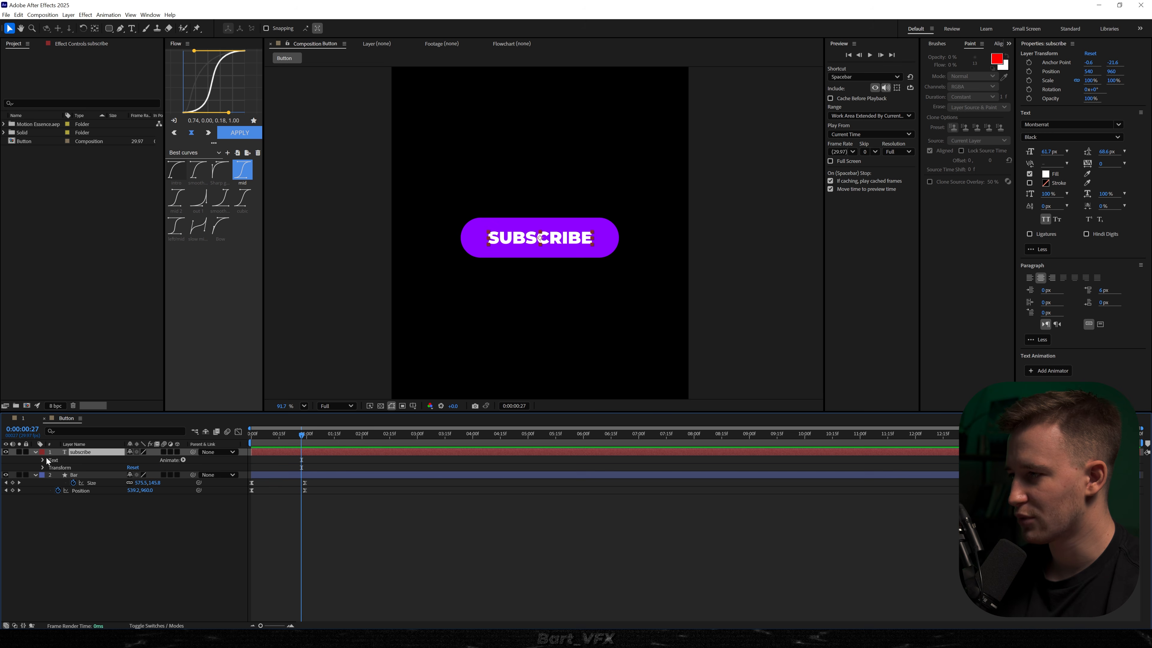
click(183, 460)
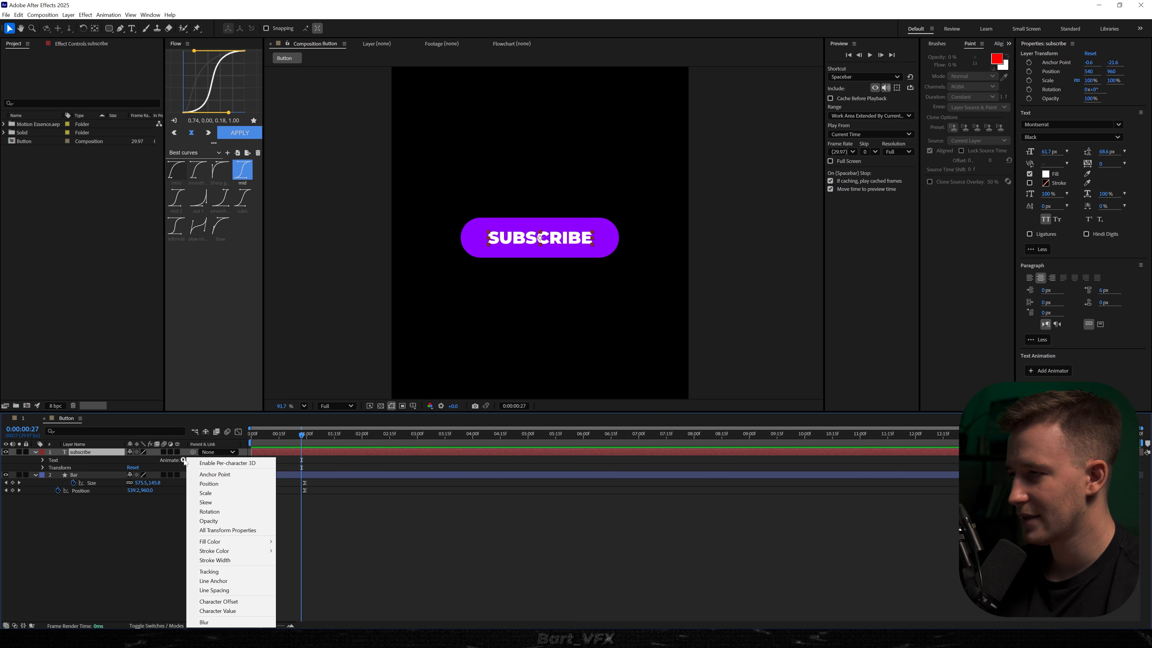
click(216, 484)
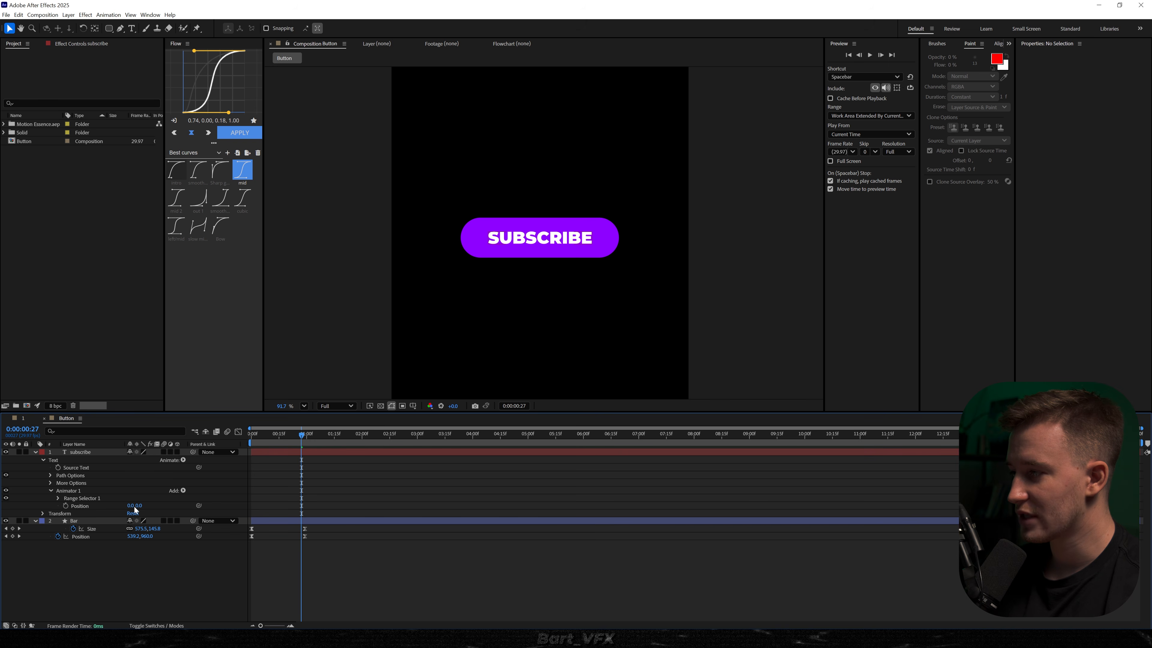
click(129, 506)
text(-50)
key(Return)
scroll(540, 245, up, 3)
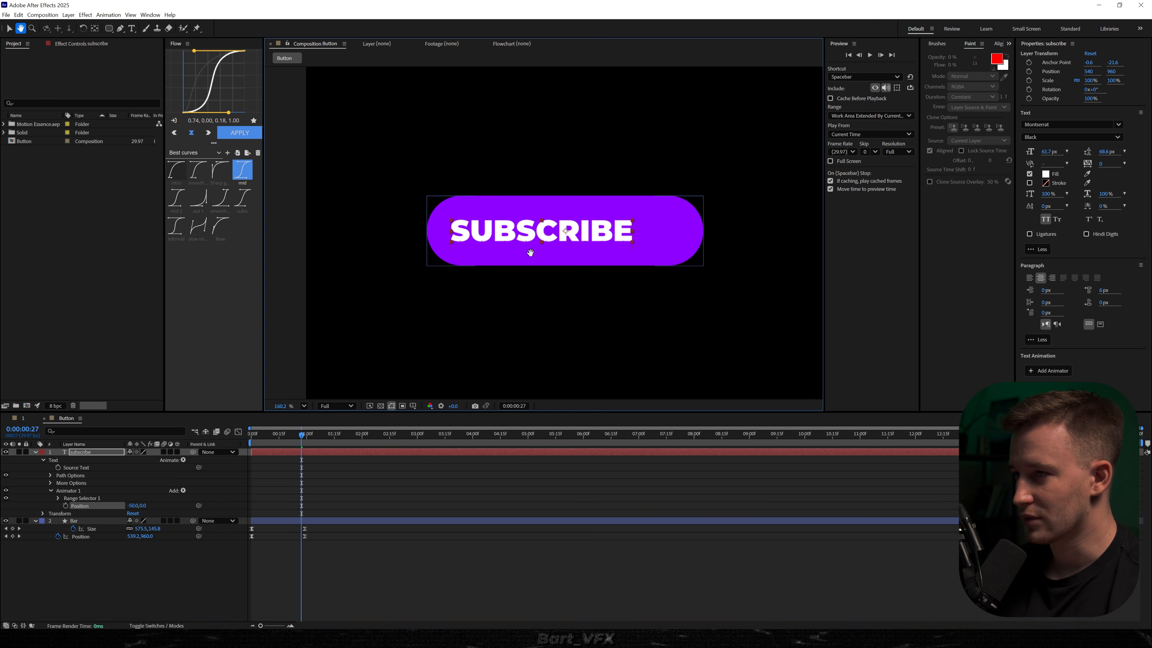
Add an Opacity property to Animator 1 of the subscribe text and set it to 0%
click(188, 550)
click(184, 490)
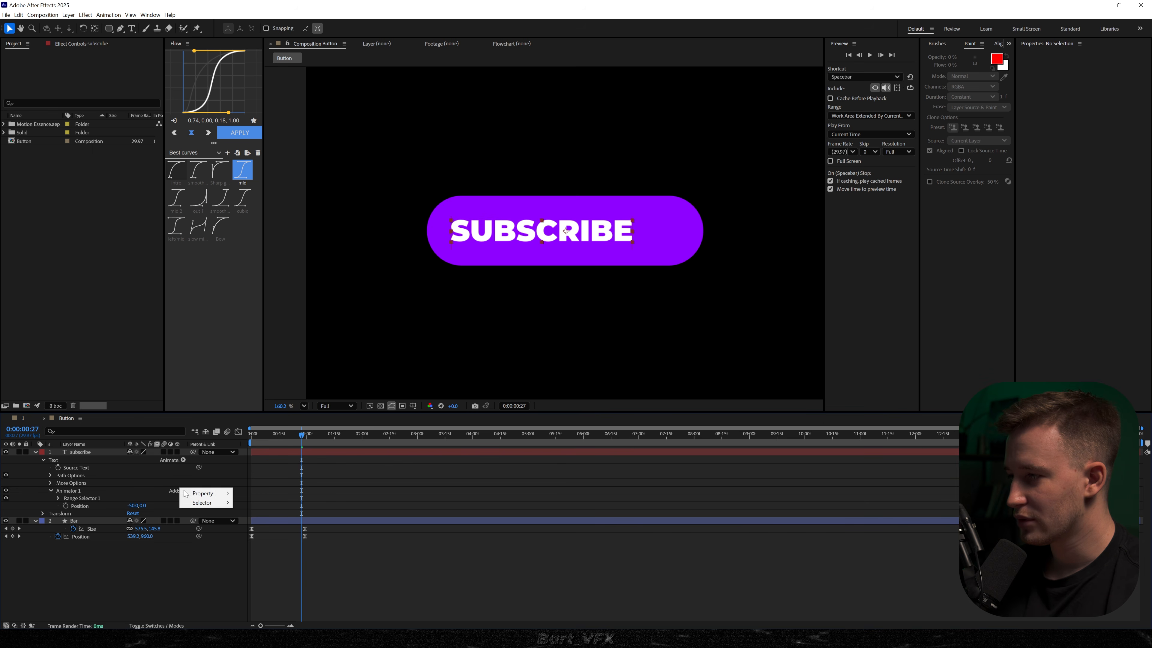
mouse_move(202, 493)
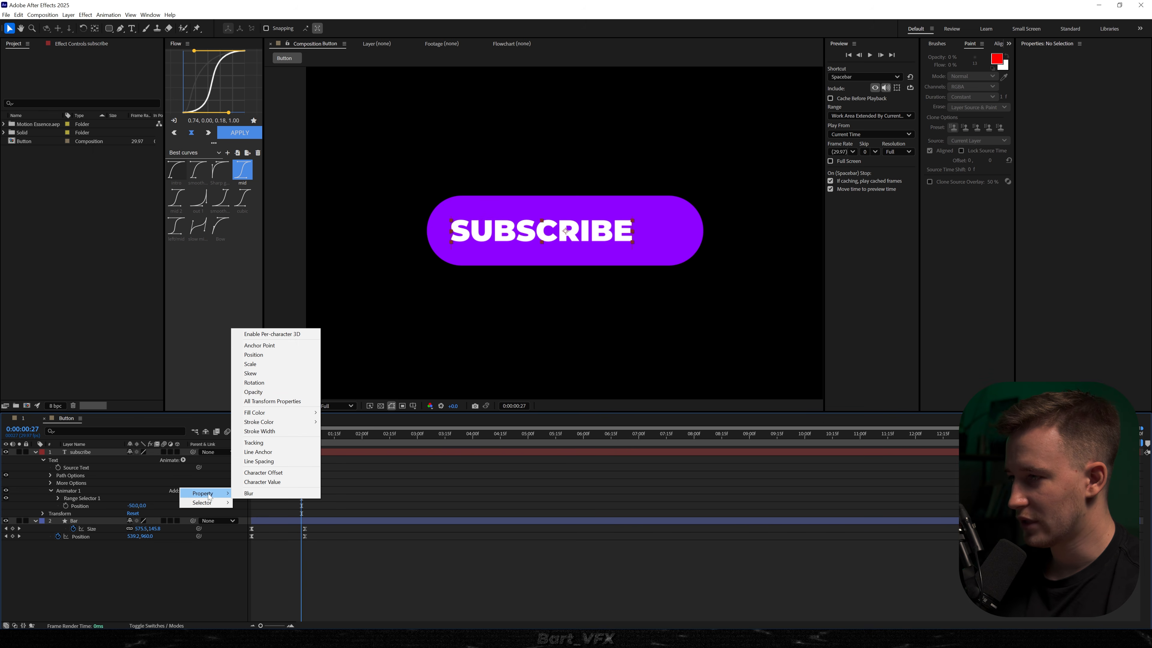
click(262, 393)
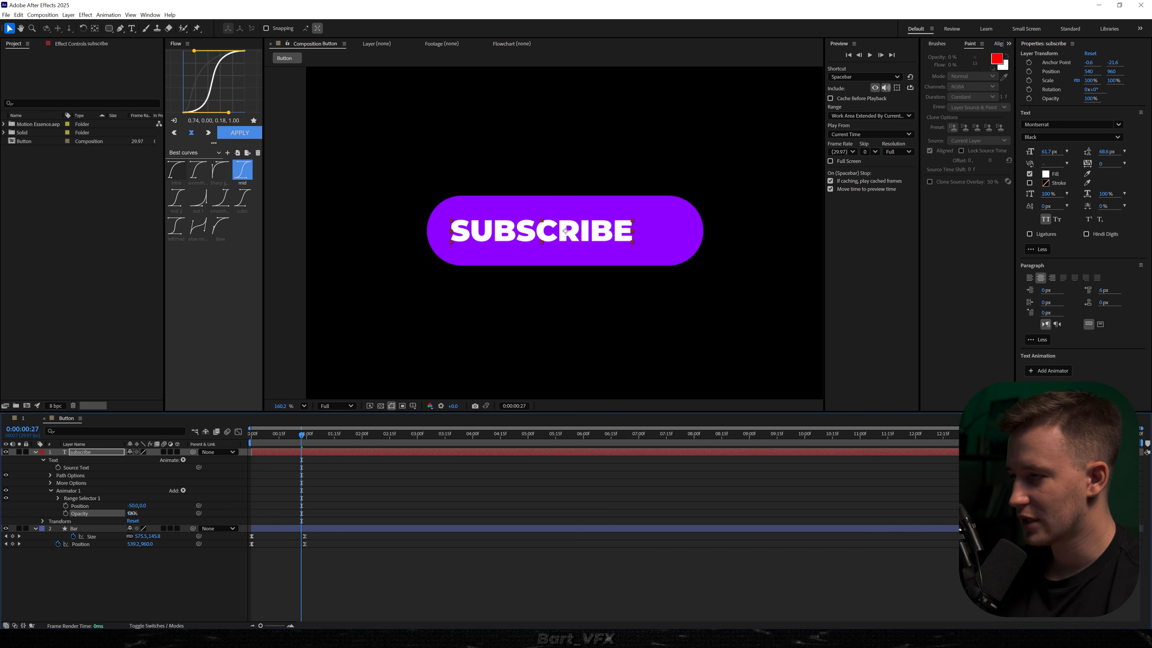
drag(131, 513, 86, 514)
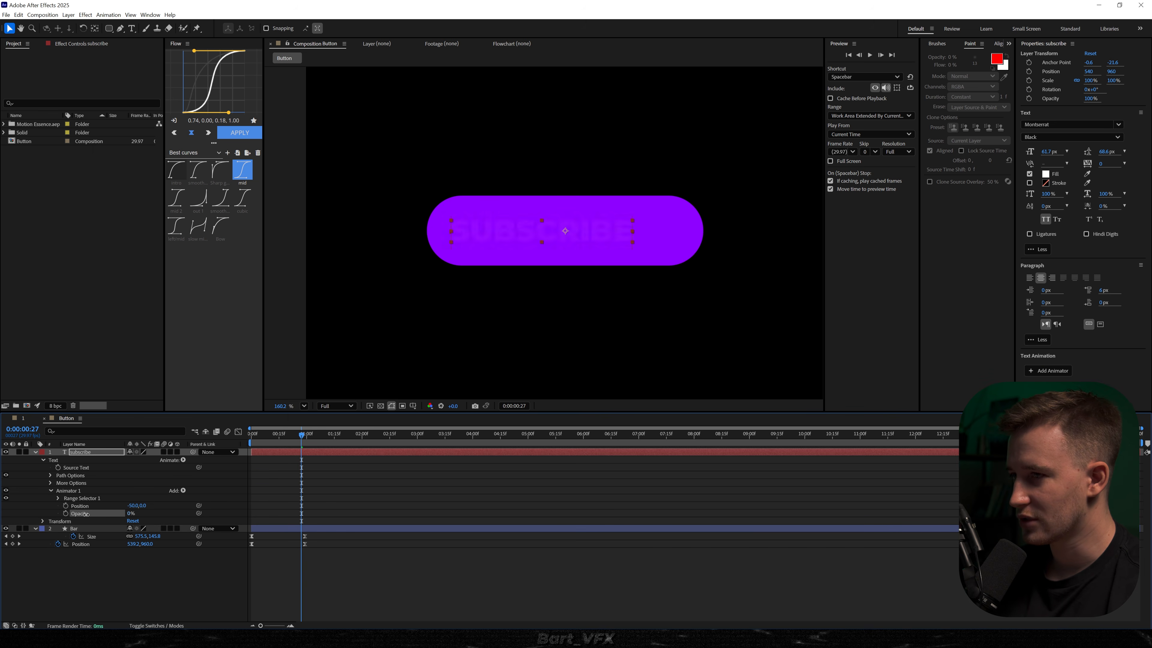
In the advanced options of Range Selector 1, set Shape to Ramp Up and Ease Low to 100%
click(57, 498)
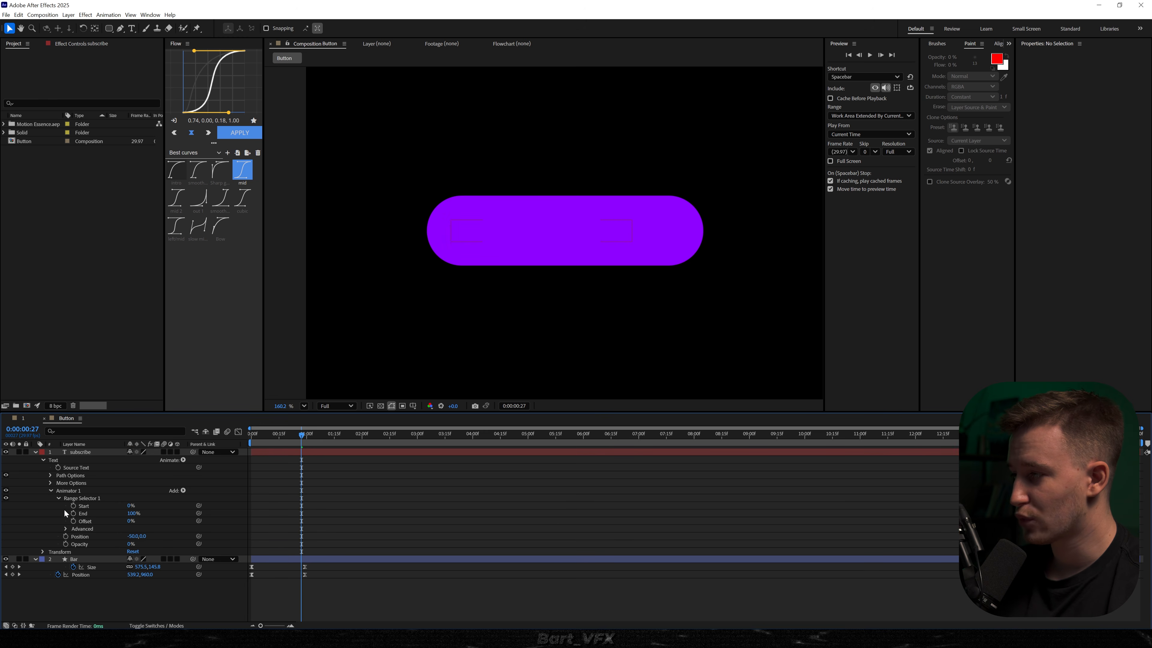
click(65, 529)
scroll(152, 541, down, 2)
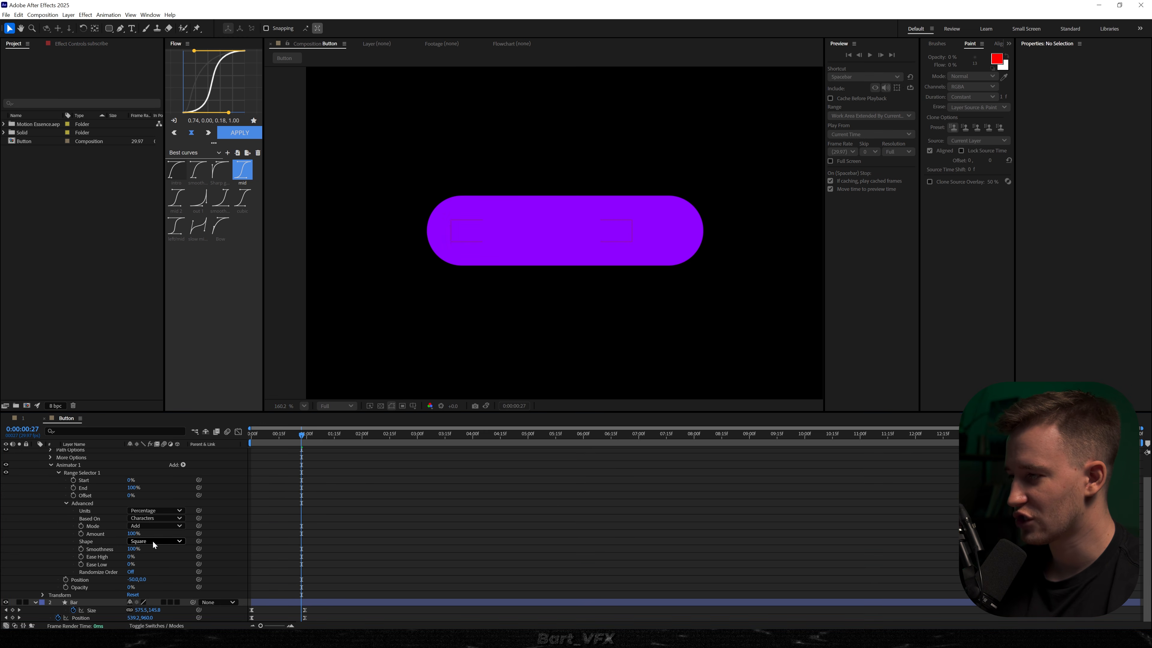
click(153, 541)
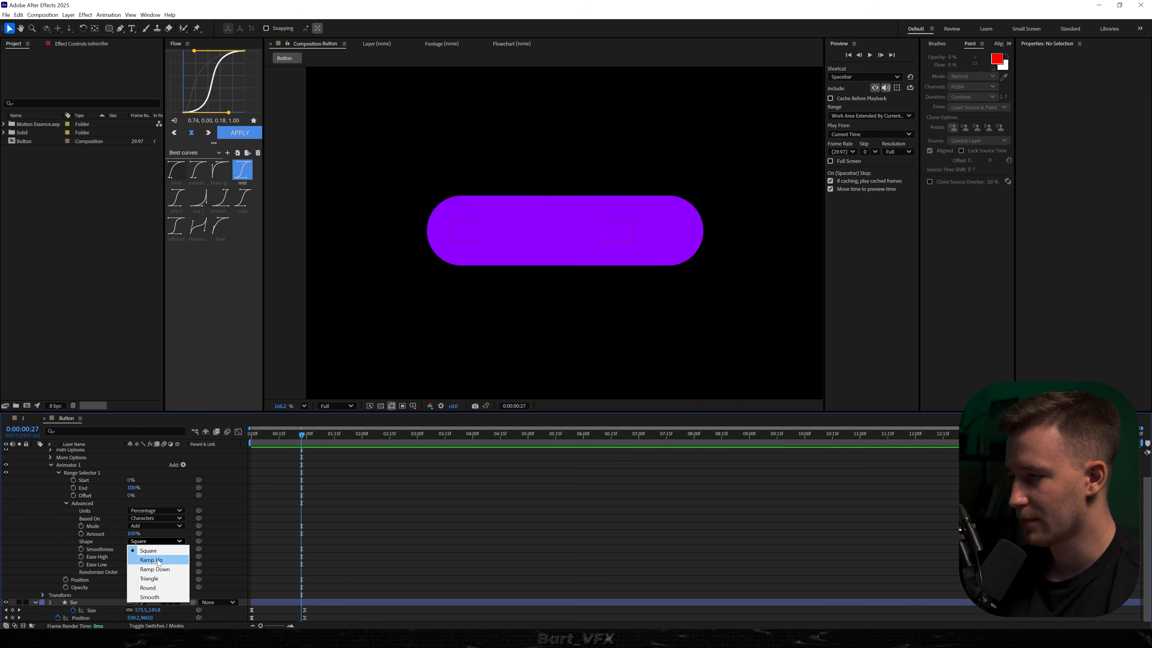
click(158, 560)
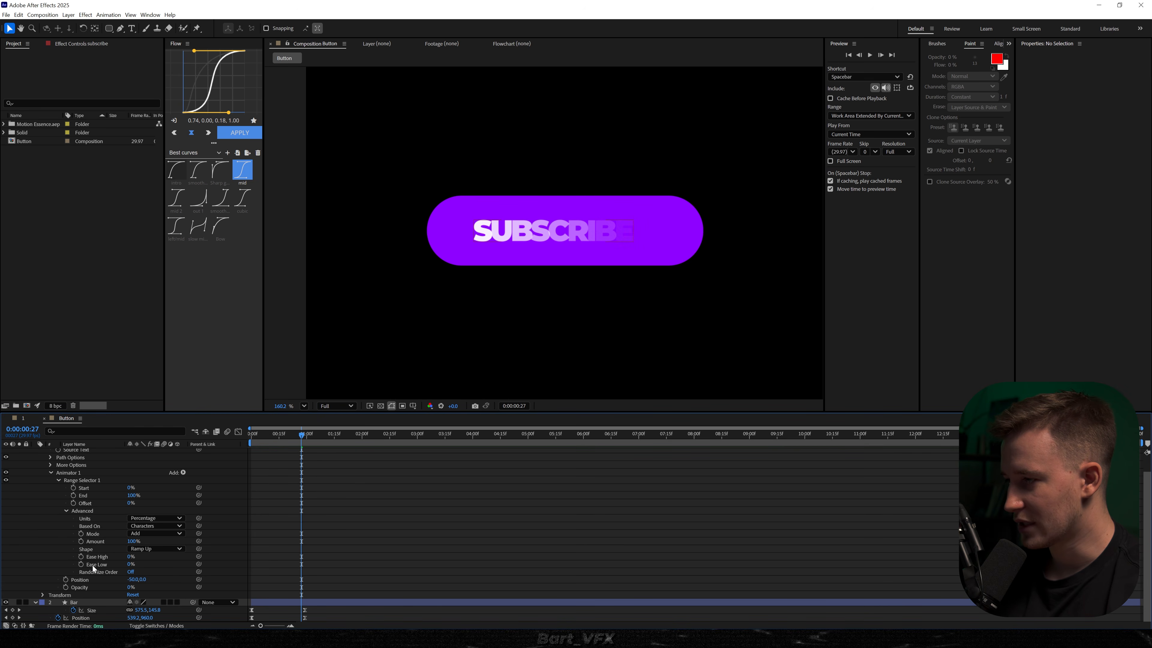
drag(130, 564, 266, 563)
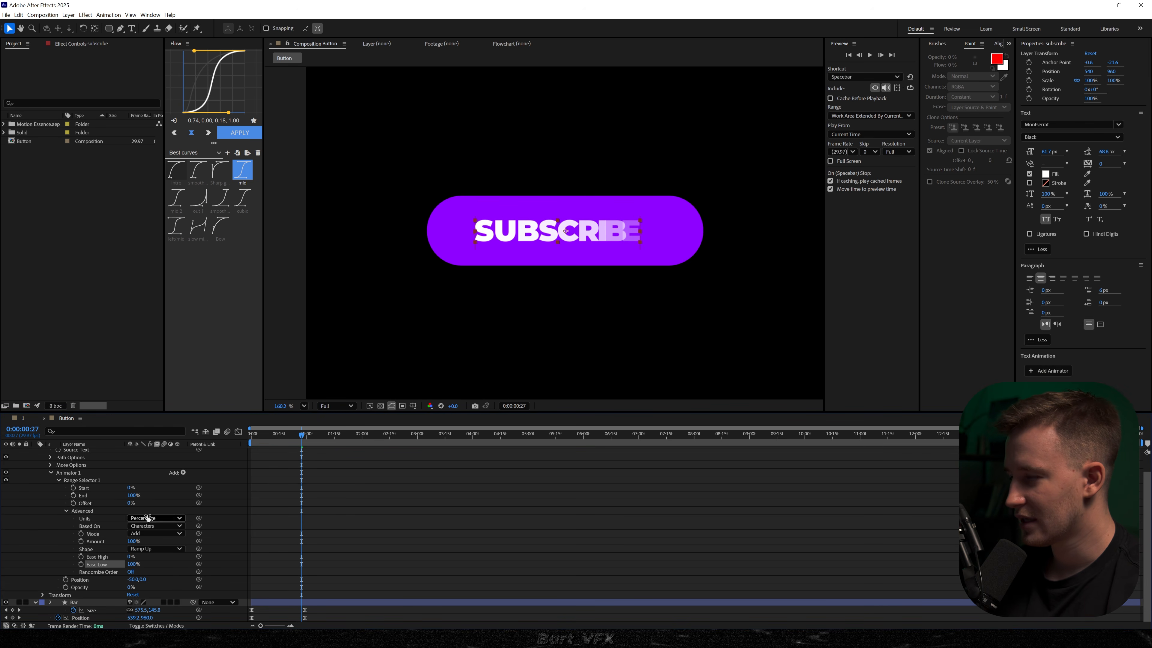
Keyframe Range Selector 1 Offset at -100% at 0:00:00:24 and 100% at about 0:00:01:13, and preview the text reveal
mouse_move(302, 440)
mouse_down()
mouse_move(263, 443)
mouse_move(295, 441)
mouse_up()
click(98, 495)
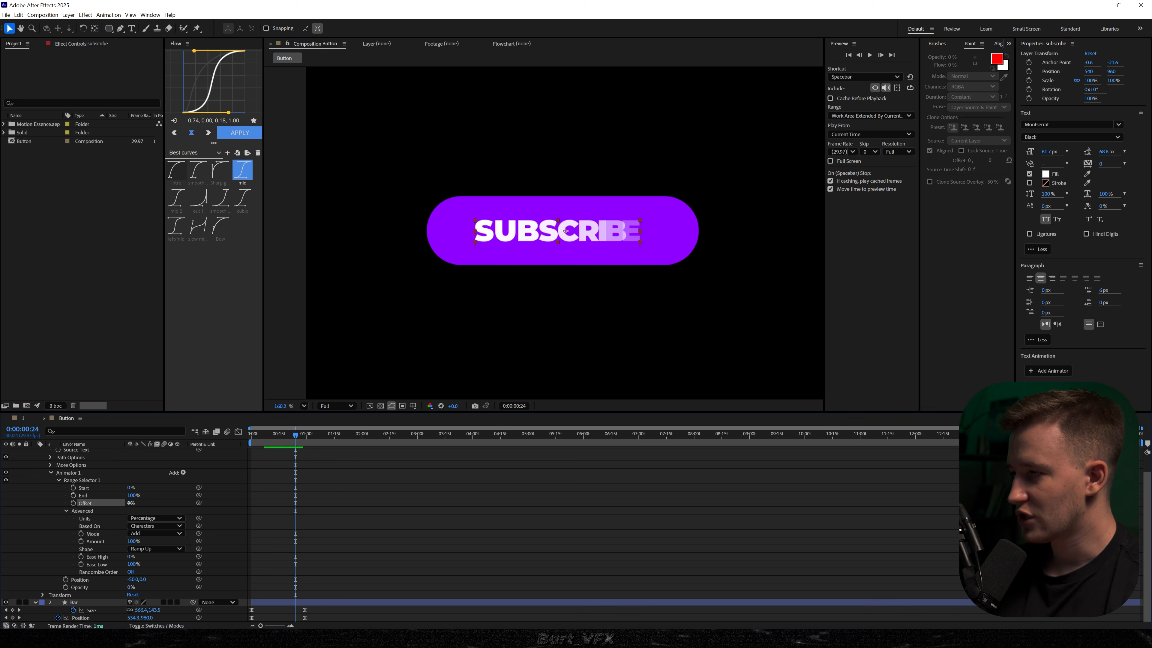
drag(131, 502, 68, 504)
click(73, 502)
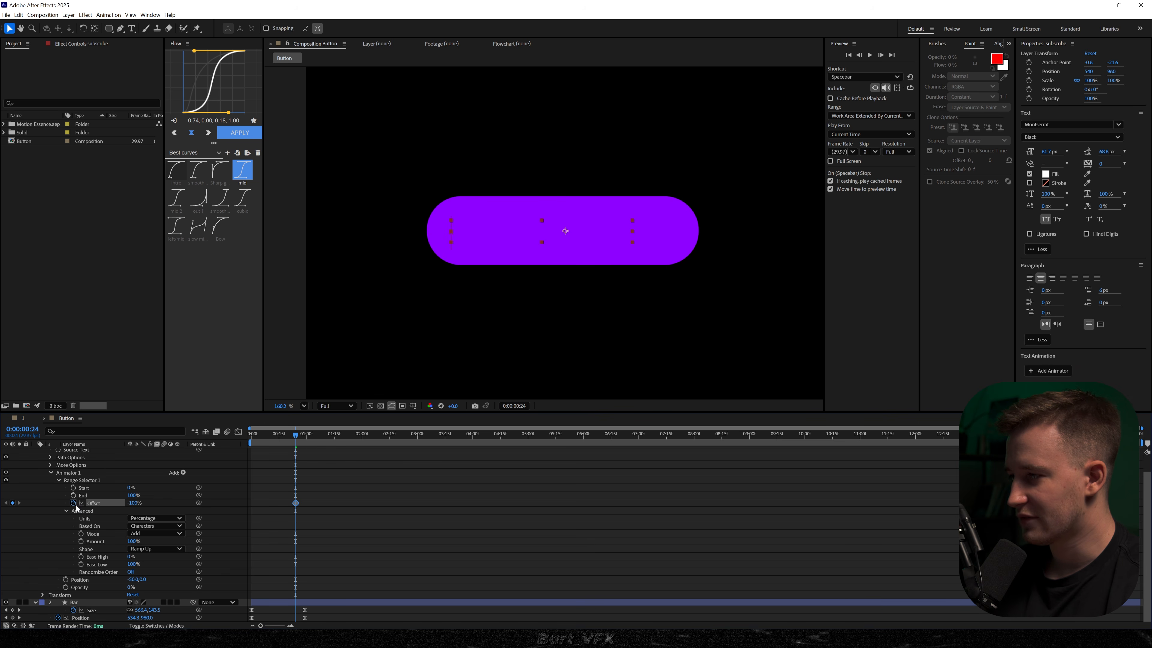
key(space)
drag(135, 504, 180, 503)
key(space)
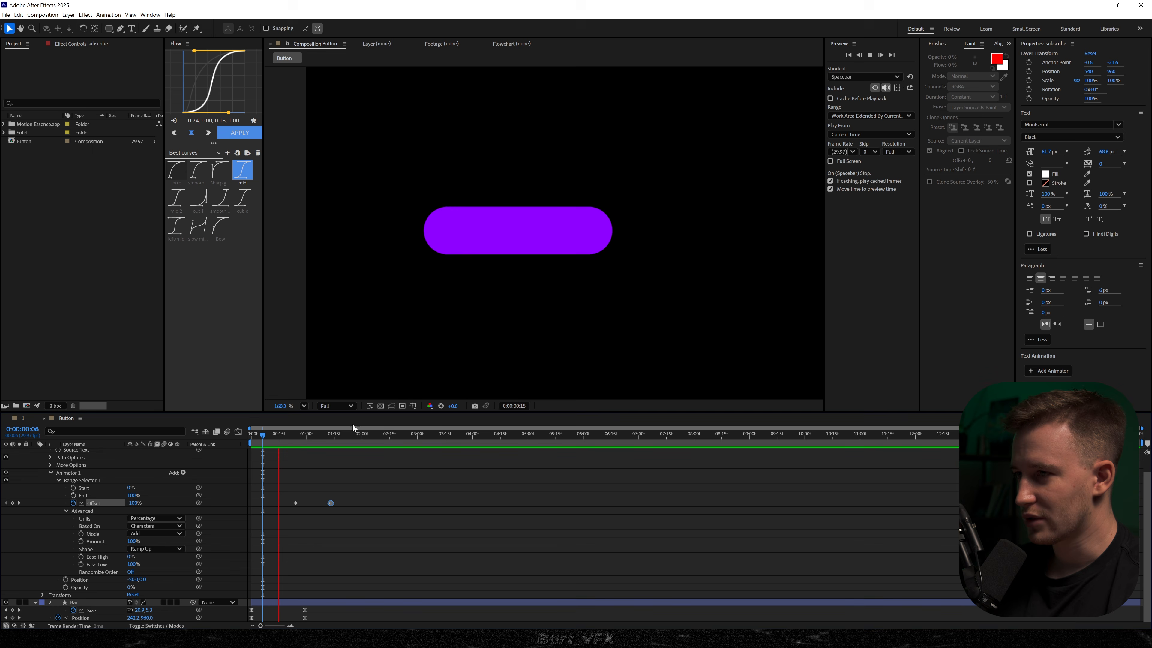
key(space)
drag(314, 437, 311, 446)
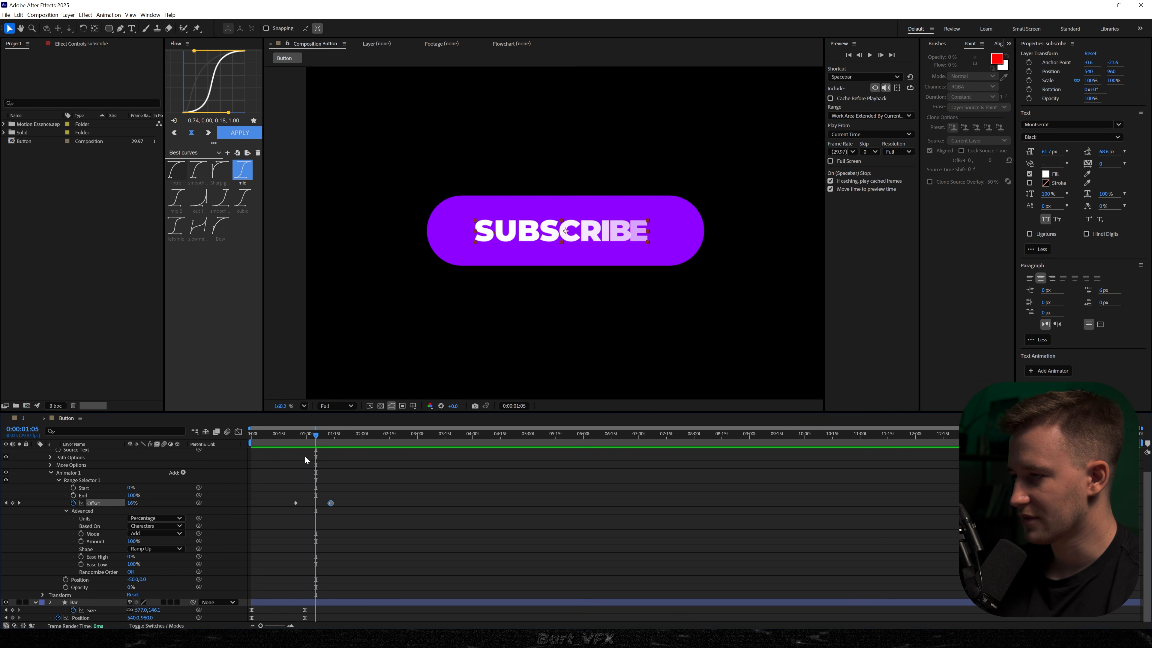
Try a vertical reveal by setting Animator 1 Position to 0, 50, preview it, and undo the position change
click(136, 580)
text(0)
click(152, 584)
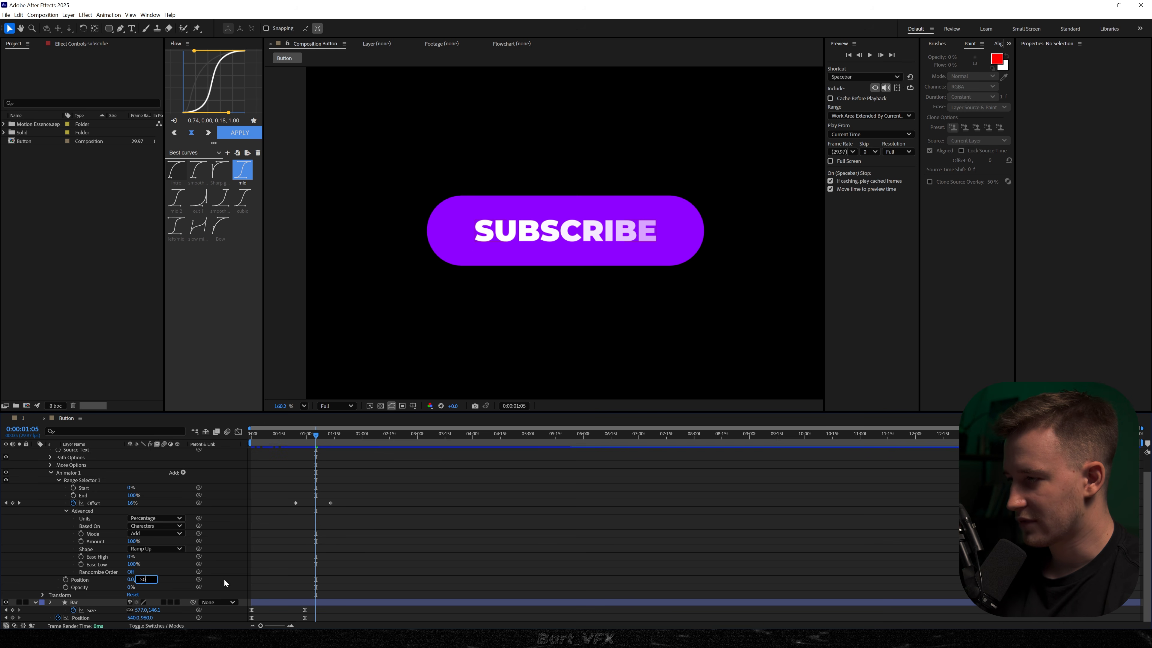
text(50)
key(Return)
key(space)
key(space)
click(317, 434)
key(ctrl+z)
key(ctrl+z)
Shift both text Offset keyframes earlier so the last one lines up with the bar's final keyframes, preview, and enlarge the composition view
click(420, 544)
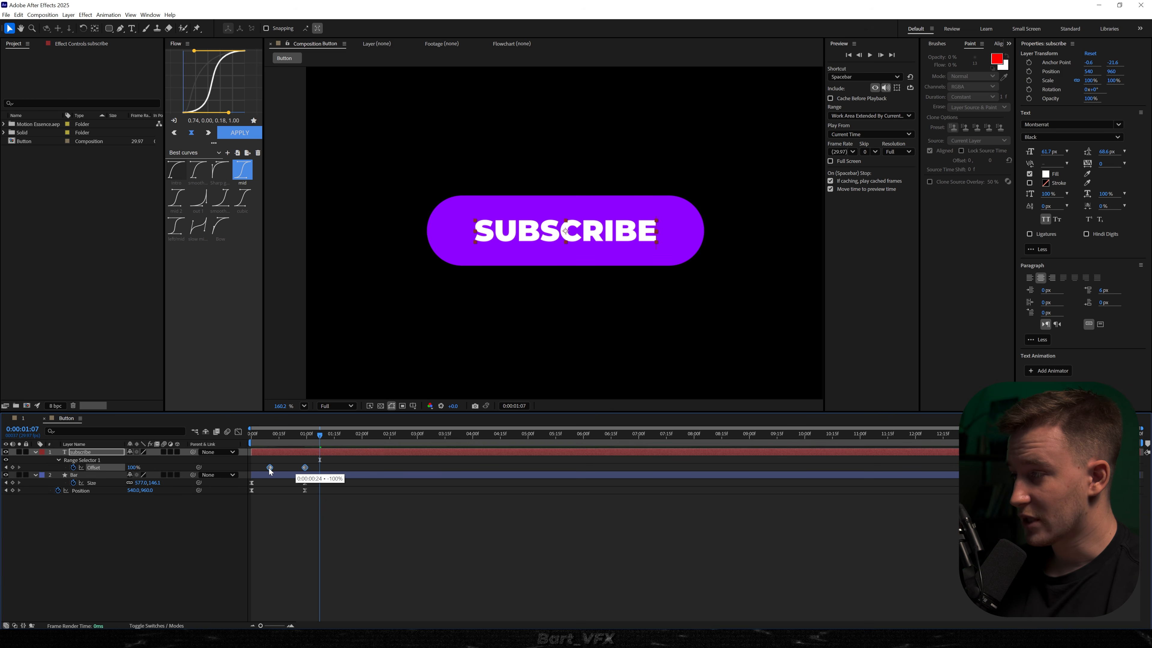
key(space)
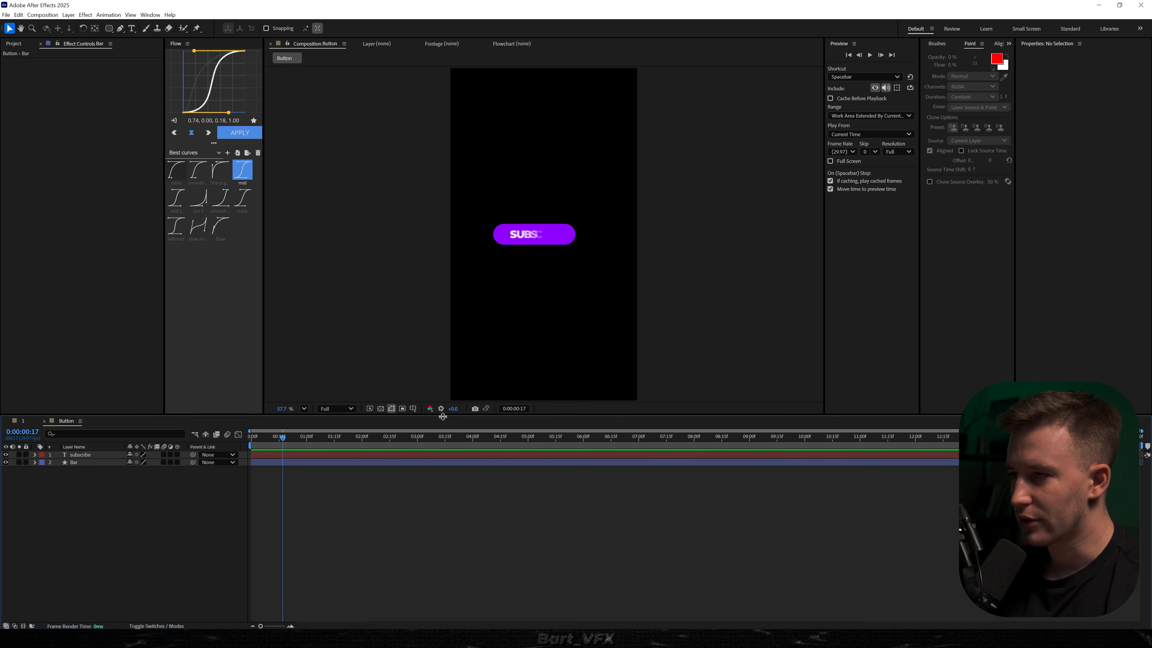
drag(443, 416, 443, 452)
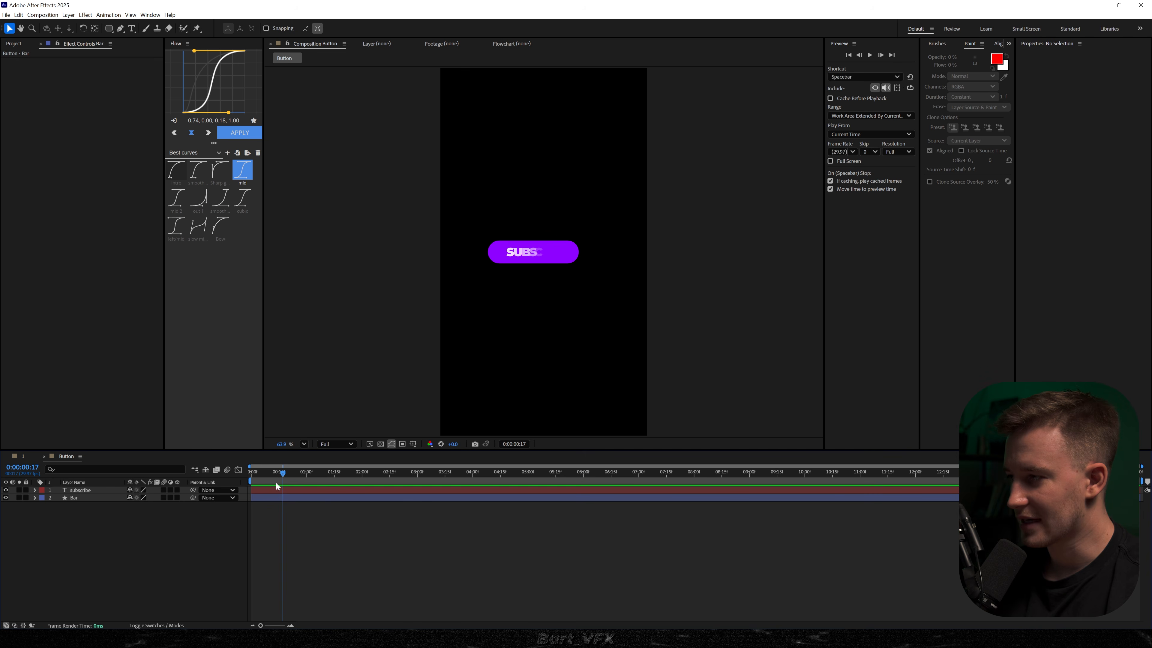
Apply the Bezier Warp effect to the Bar layer
key(Home)
click(74, 499)
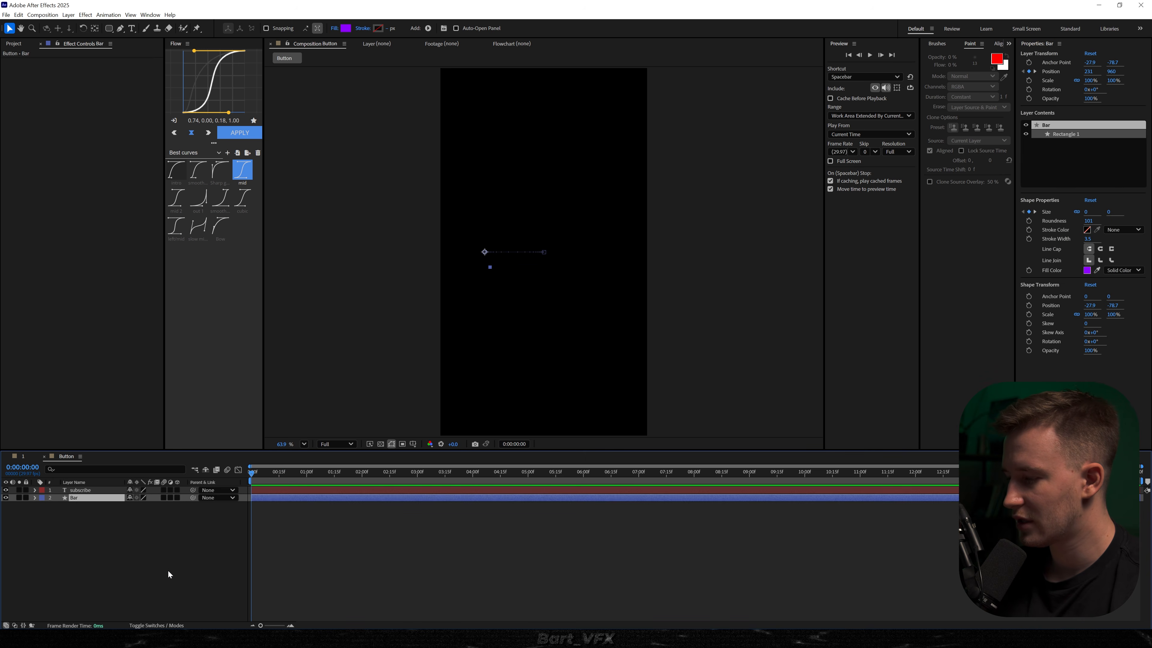
key(ctrl+space)
text(bezier)
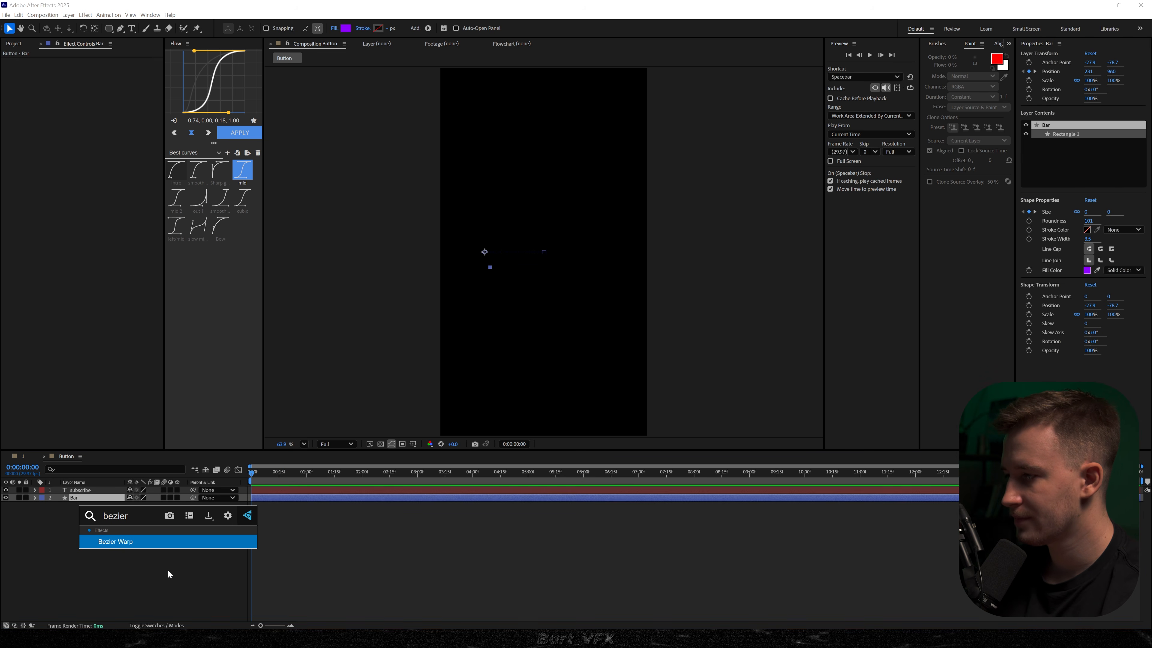
key(Return)
Keyframe the Bezier Warp's Right Bottom Tangent on the bar and place that keyframe at the start of the animation
mouse_move(267, 474)
mouse_down()
mouse_move(291, 477)
mouse_move(280, 477)
mouse_up()
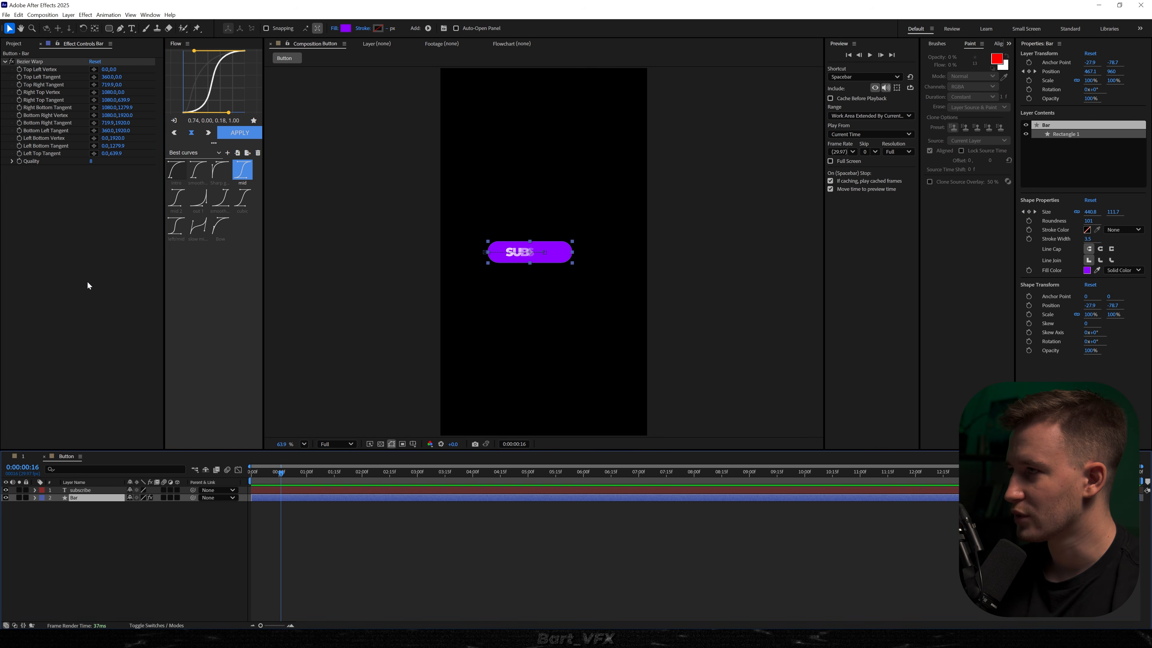
click(29, 61)
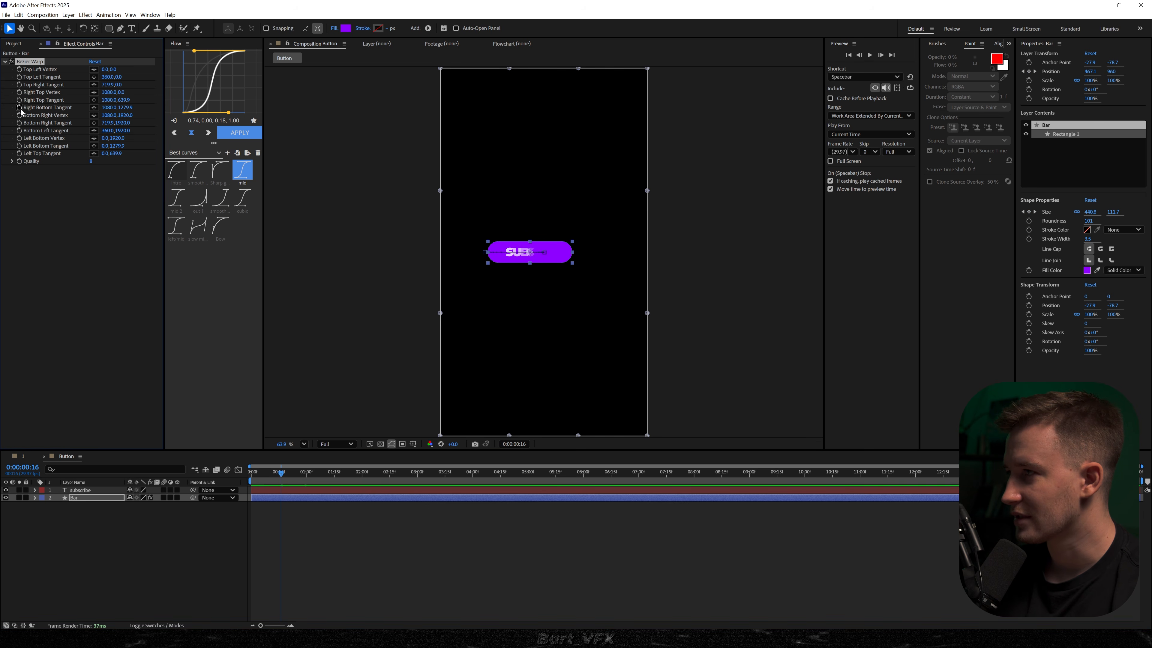
key(u)
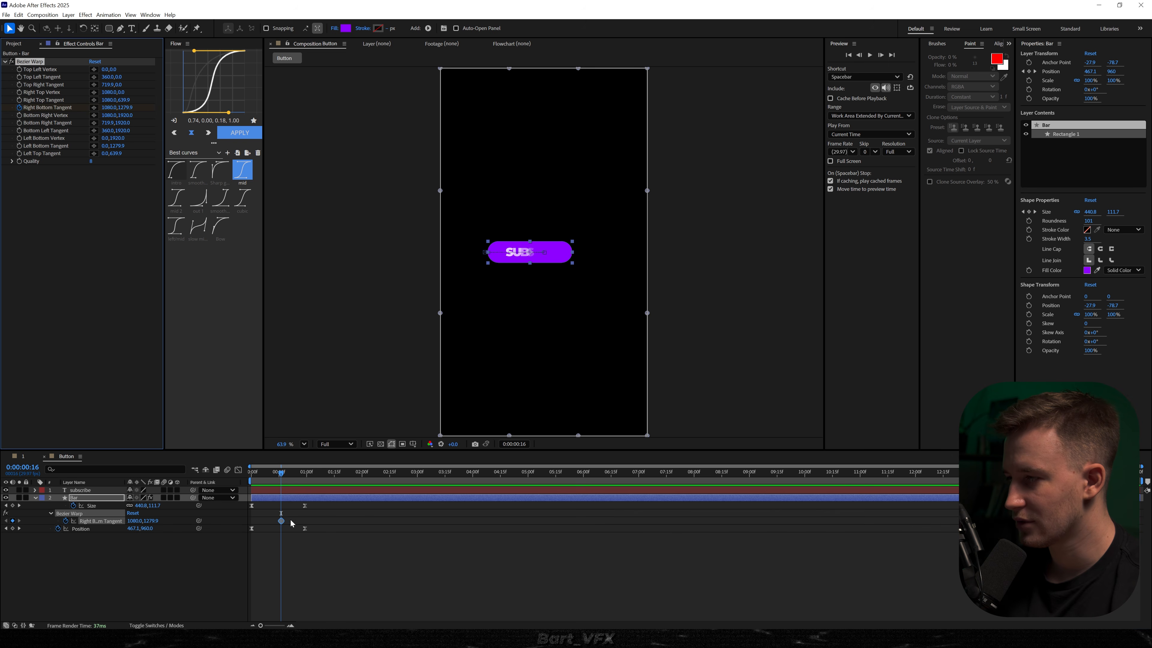
drag(280, 525, 257, 526)
click(256, 523)
At 0:00:00:29, set the horizontal value of Right Bottom Tangent to 1292 so the bar's right end bulges out
drag(280, 473, 305, 521)
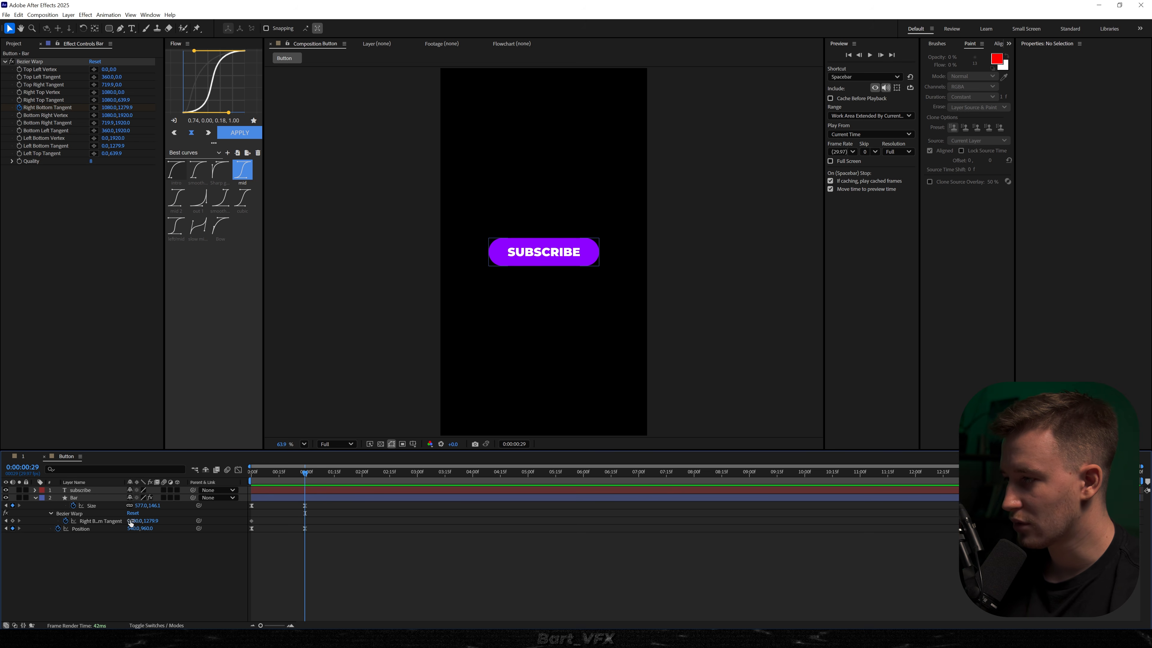
drag(134, 523, 228, 520)
scroll(498, 274, up, 4)
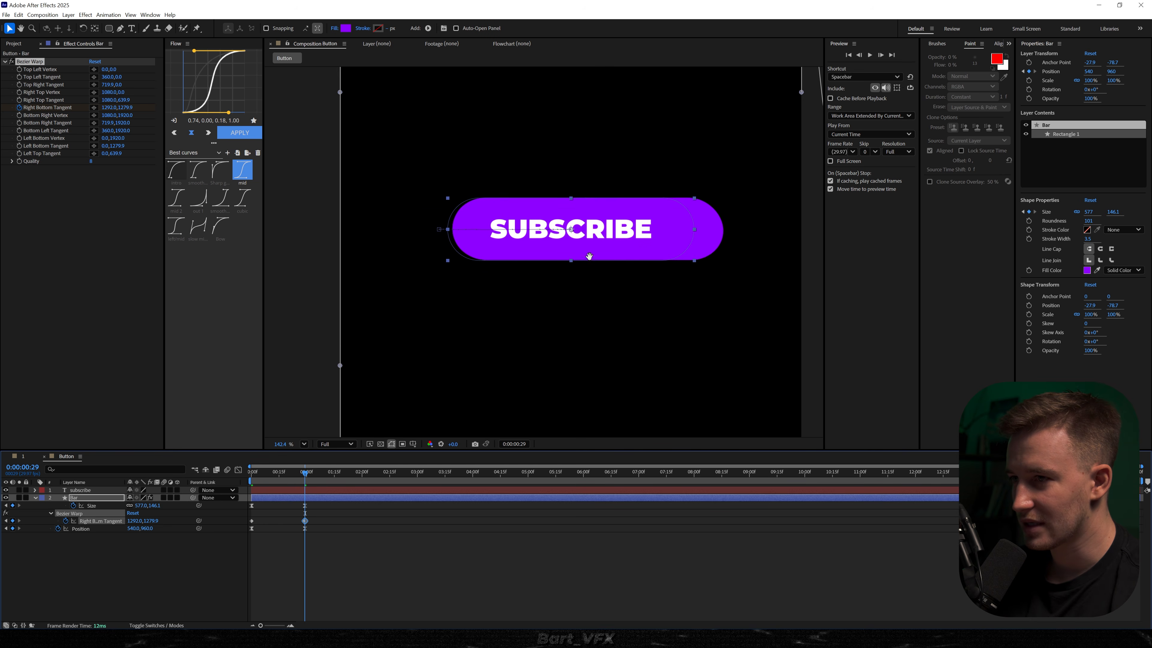
drag(628, 248, 564, 261)
Ease both Right Bottom Tangent keyframes with the saved 0.74, 0.00, 0.18, 1.00 curve and preview the animation
drag(324, 522, 246, 517)
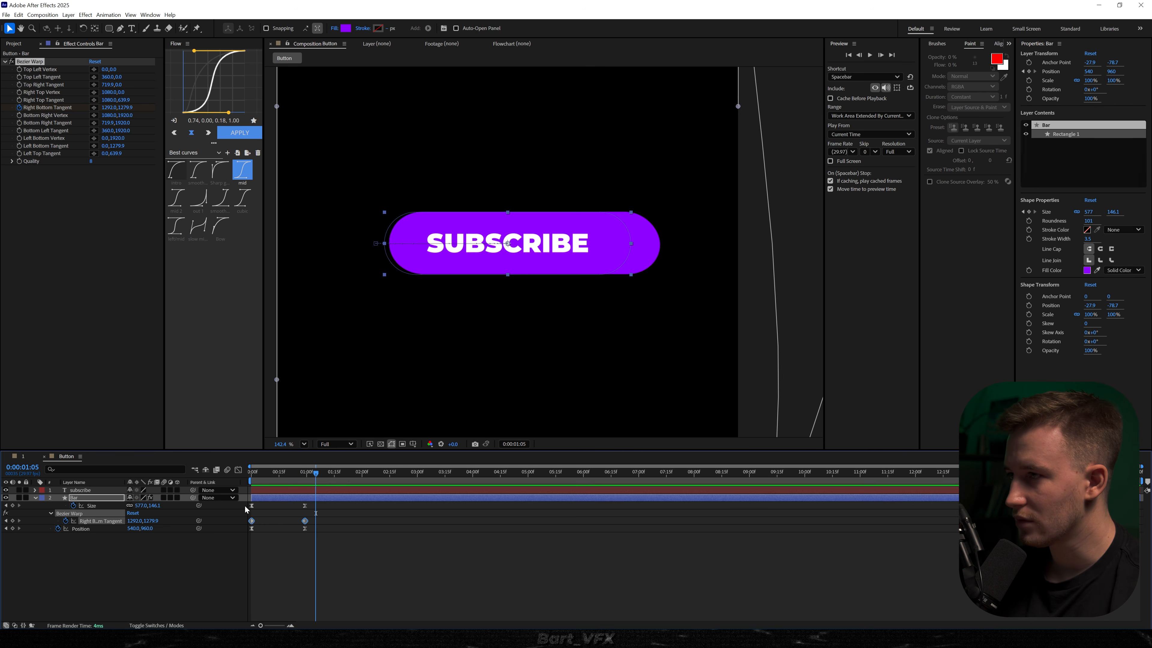
click(242, 171)
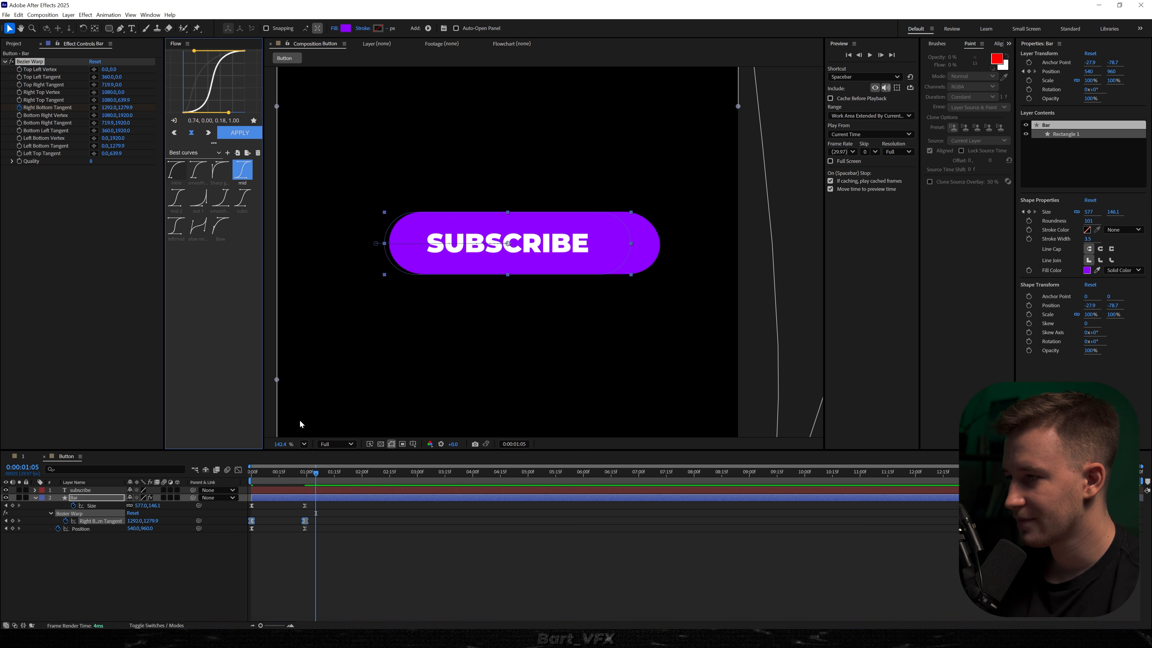
key(space)
Paste a copy of the first Right Bottom Tangent keyframe at 0:00:01:02
drag(287, 471, 376, 473)
click(311, 535)
scroll(288, 499, up, 3)
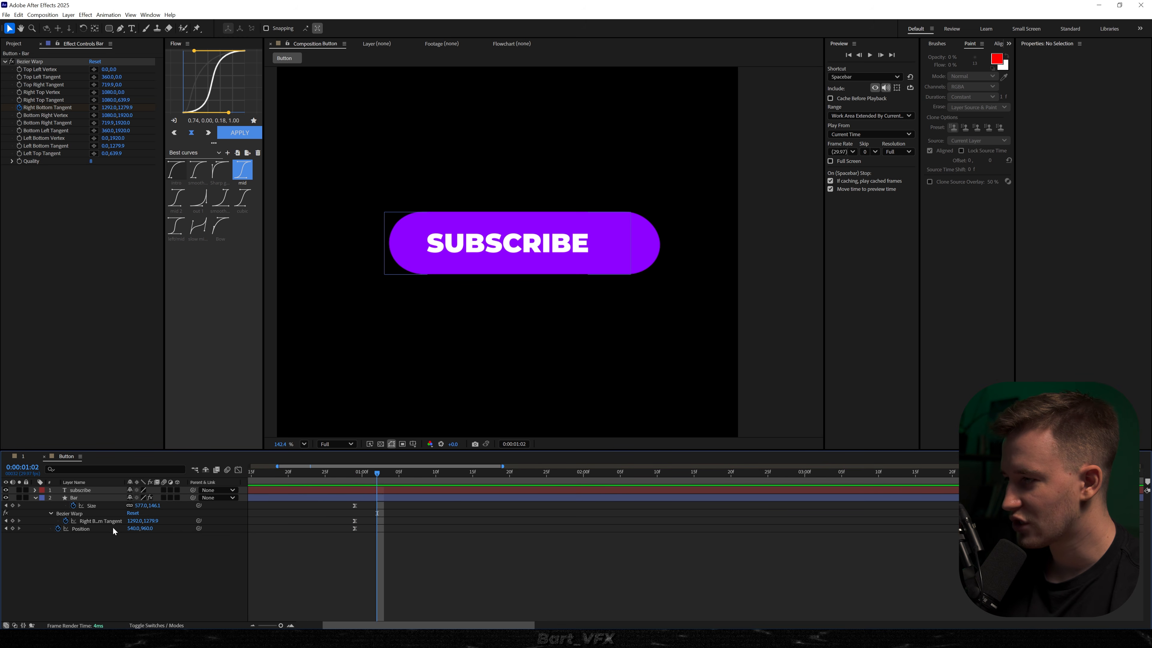
scroll(287, 537, down, 5)
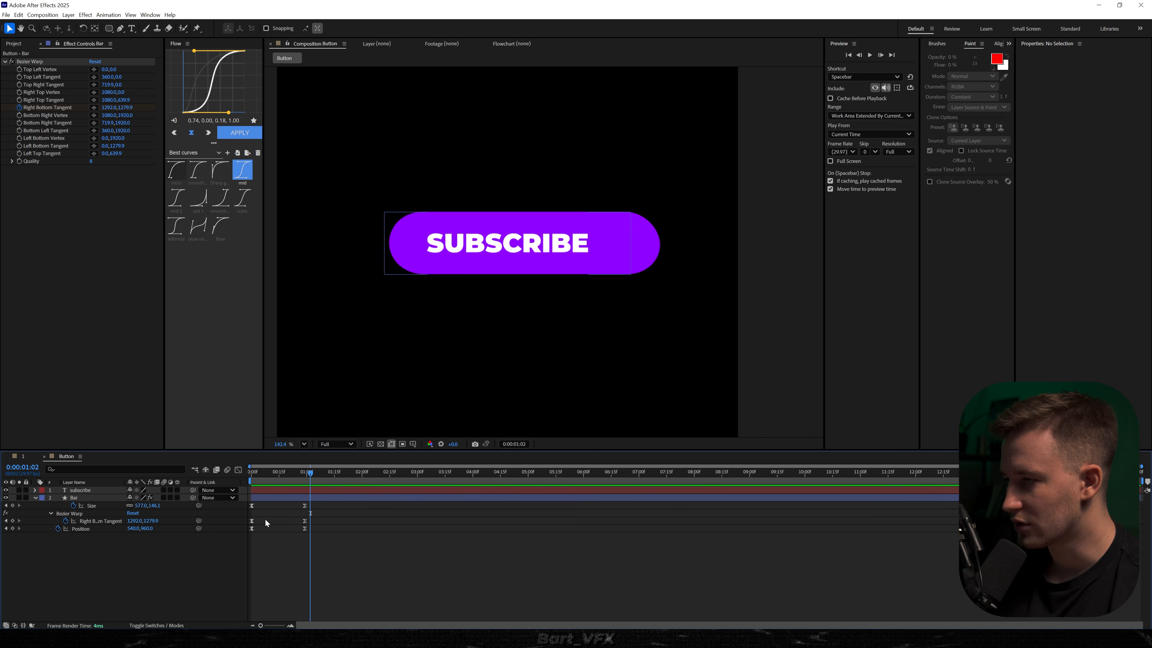
click(251, 520)
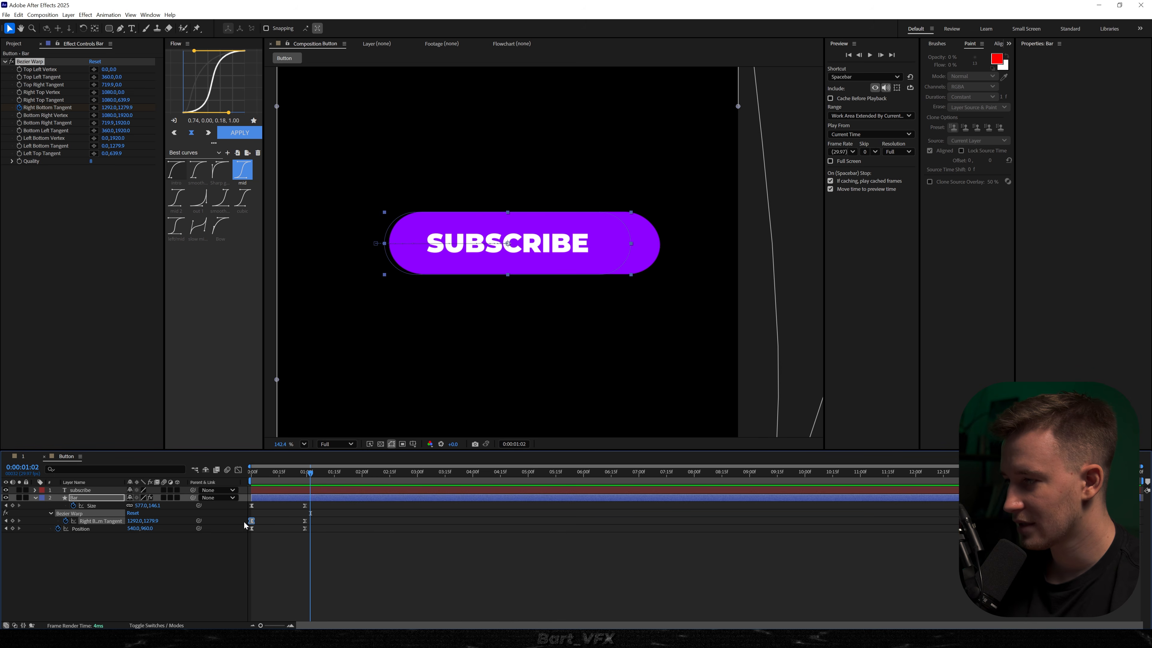
key(ctrl+v)
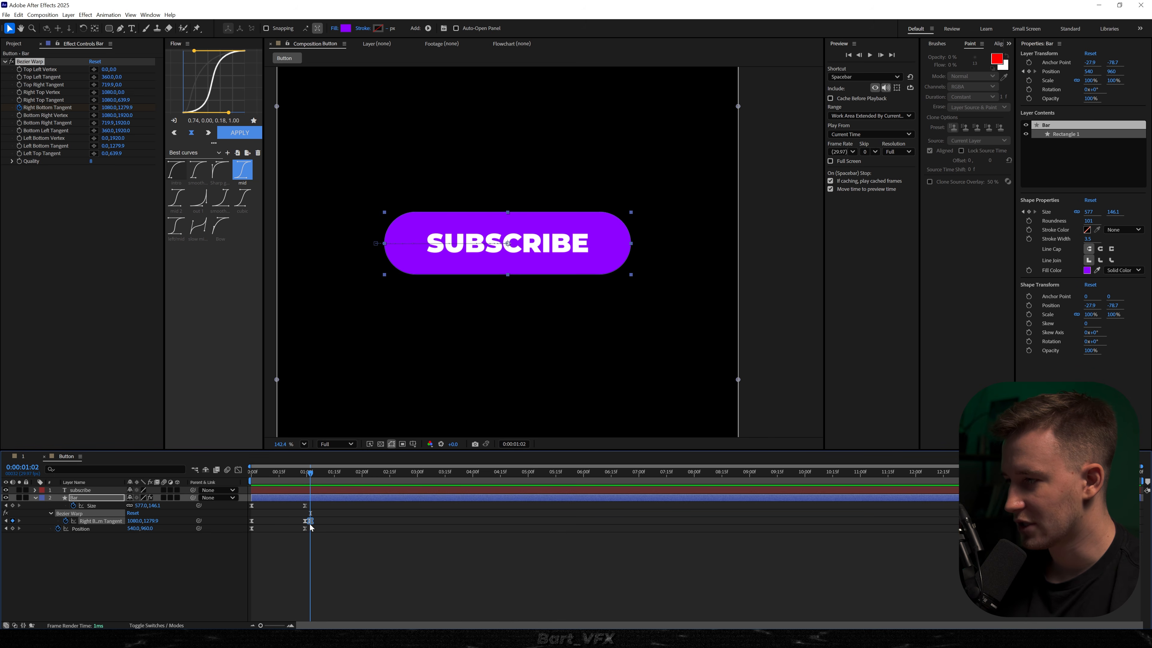
Convert the Right Bottom Tangent keyframe at 0:00:01:02 to linear and preview the animation
scroll(278, 538, up, 5)
click(280, 536)
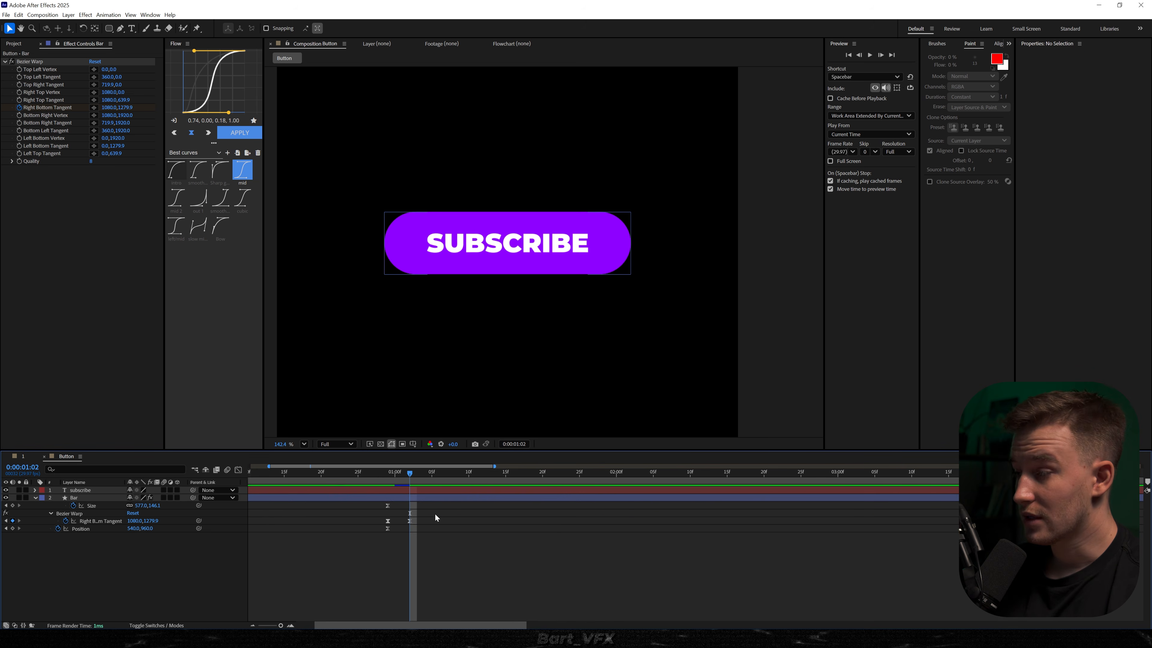
click(410, 520)
click(427, 561)
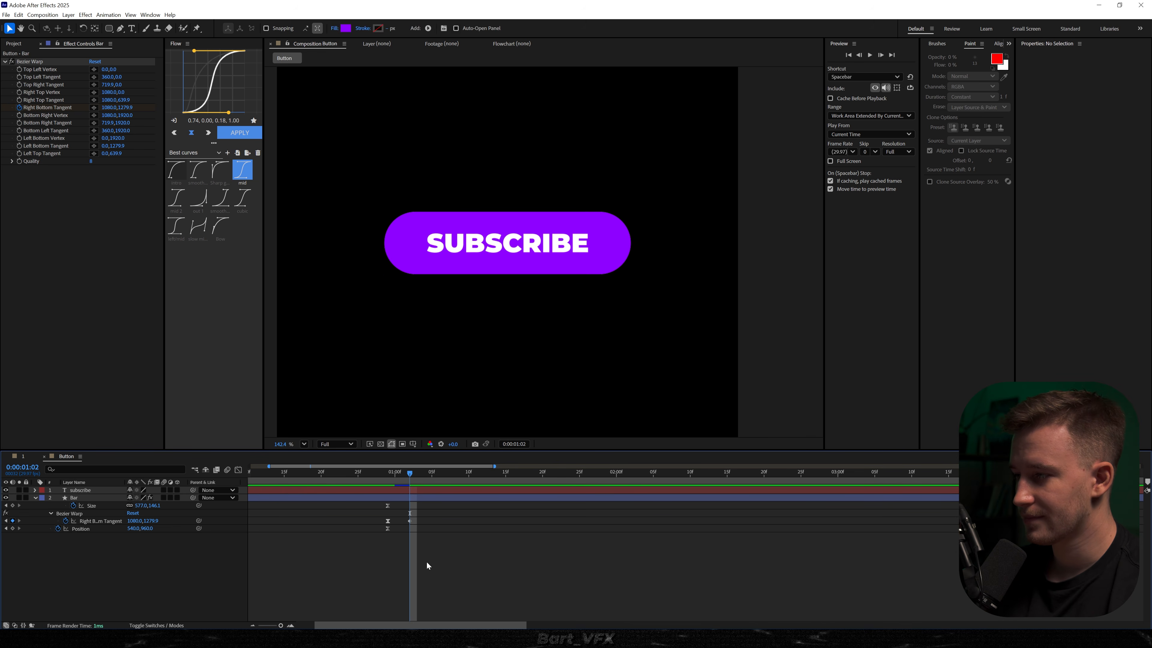
scroll(385, 488, down, 5)
key(space)
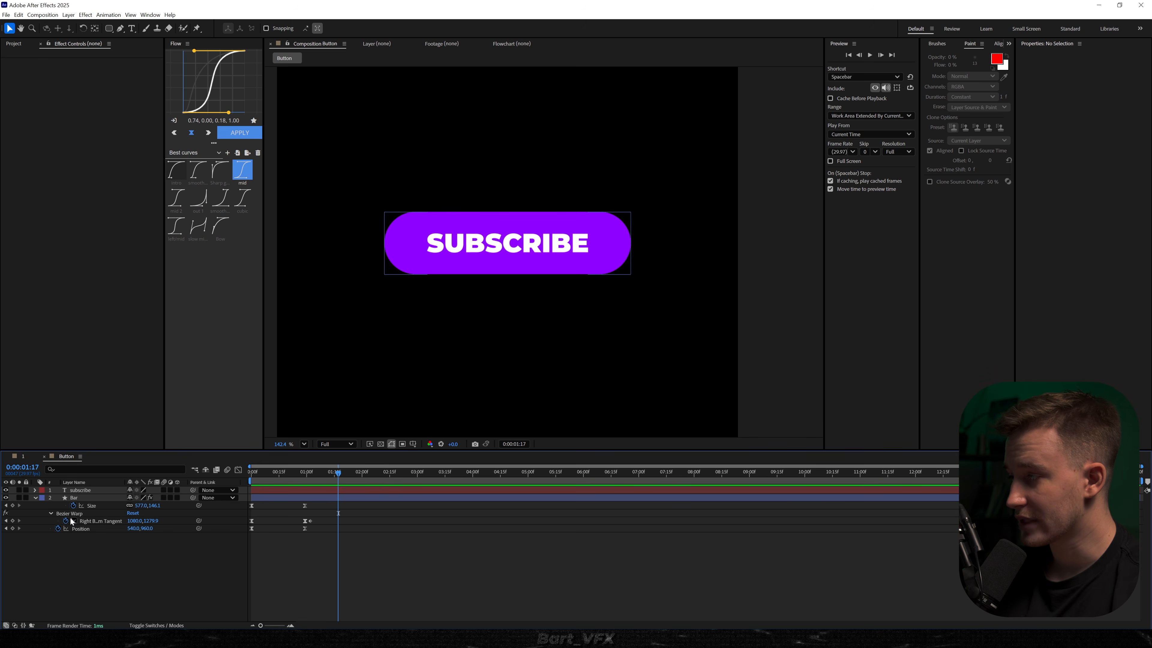
Add the copied expression starting with "n = 0; if (numKeys > 0) {" to Right Bottom Tangent and preview the motion
alt+click(66, 520)
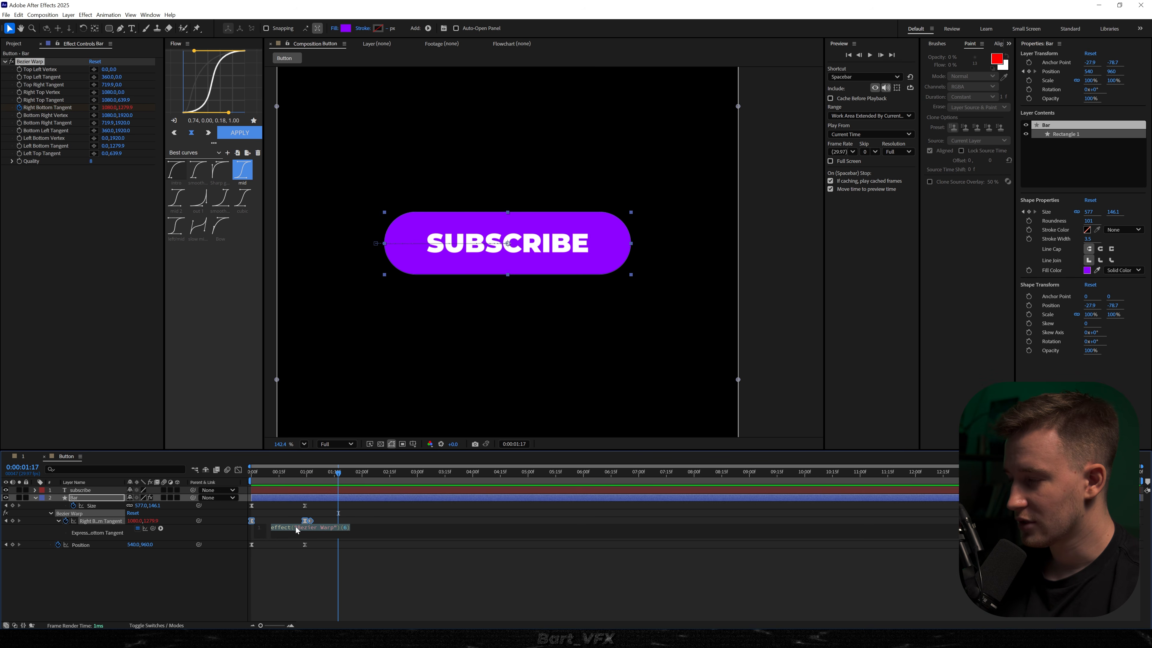
key(ctrl+v)
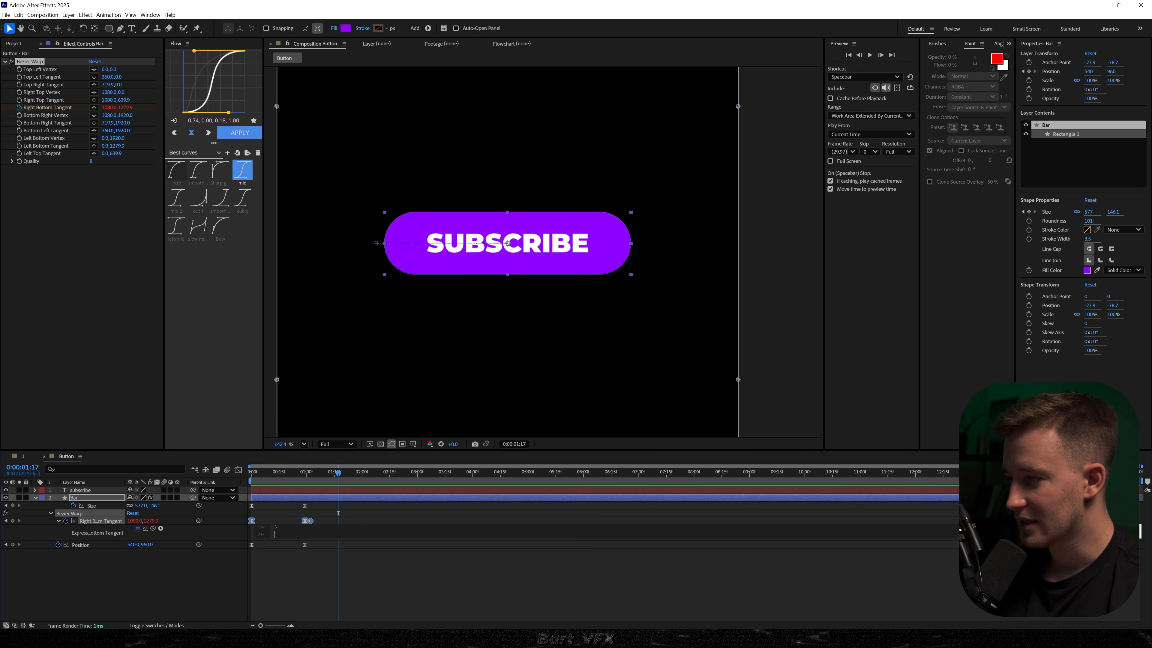
click(365, 512)
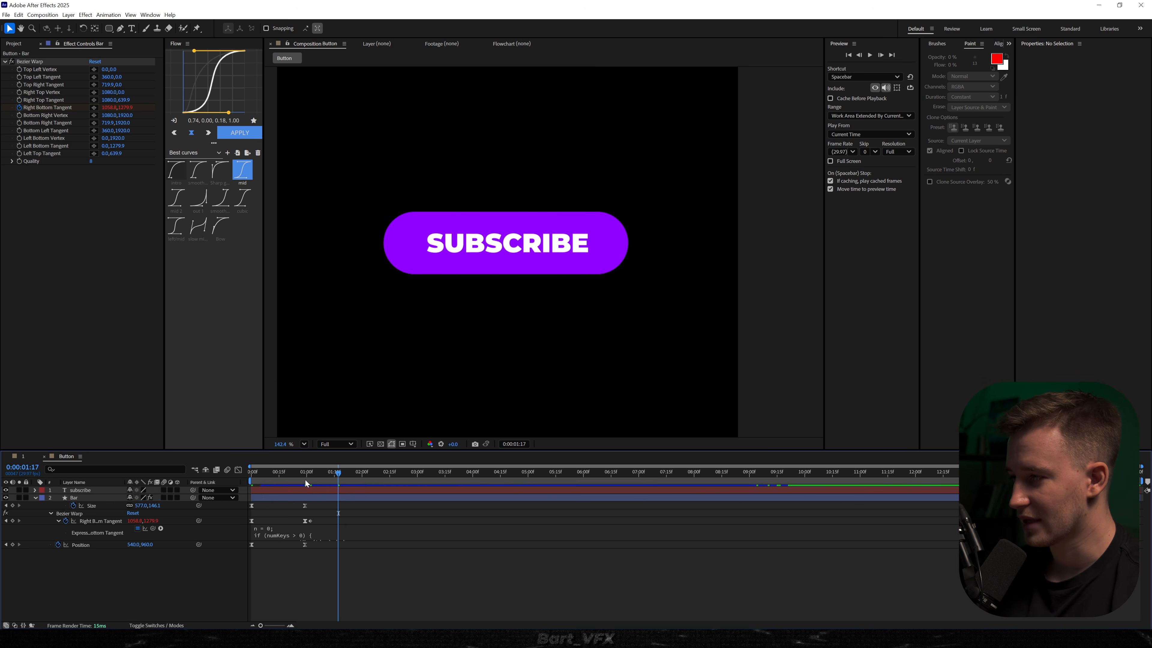
key(Home)
key(space)
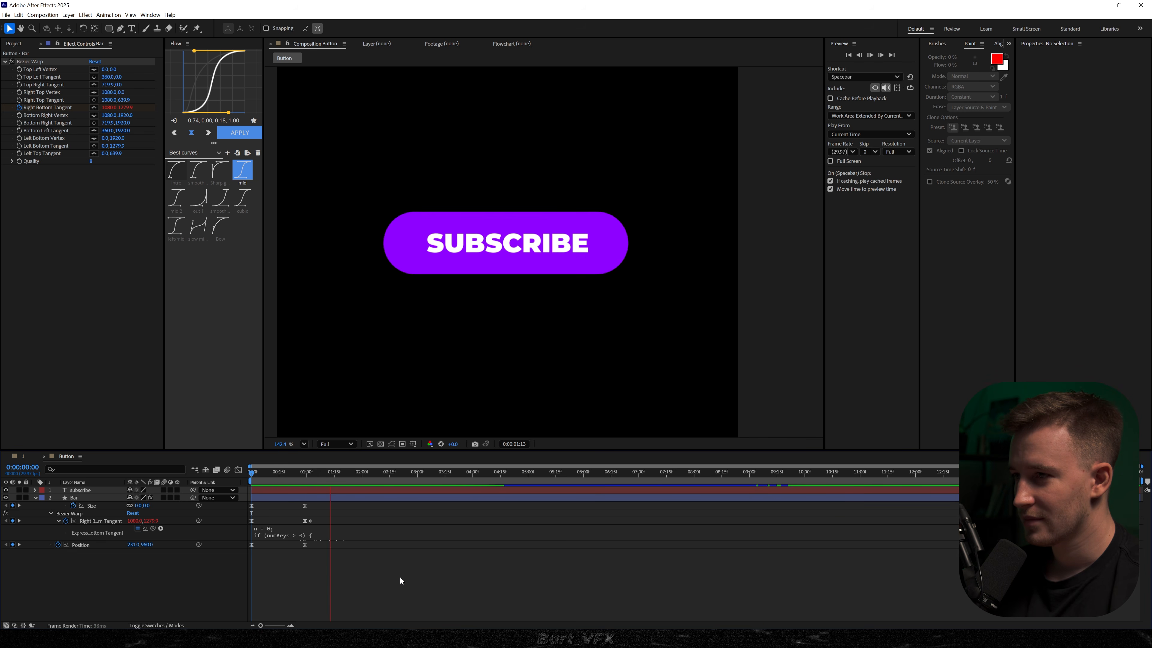
drag(281, 471, 251, 477)
key(space)
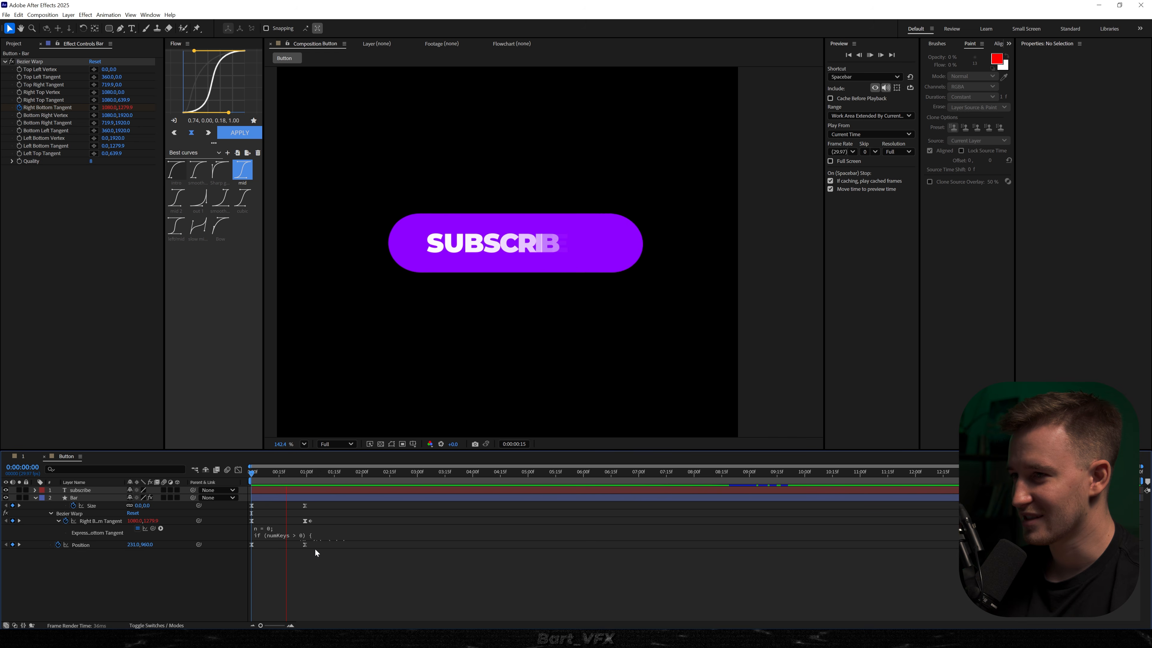
Move the bar's ending Size, Right Bottom Tangent and Position keyframes about five frames earlier and preview the result
scroll(281, 541, up, 2)
scroll(280, 541, up, 2)
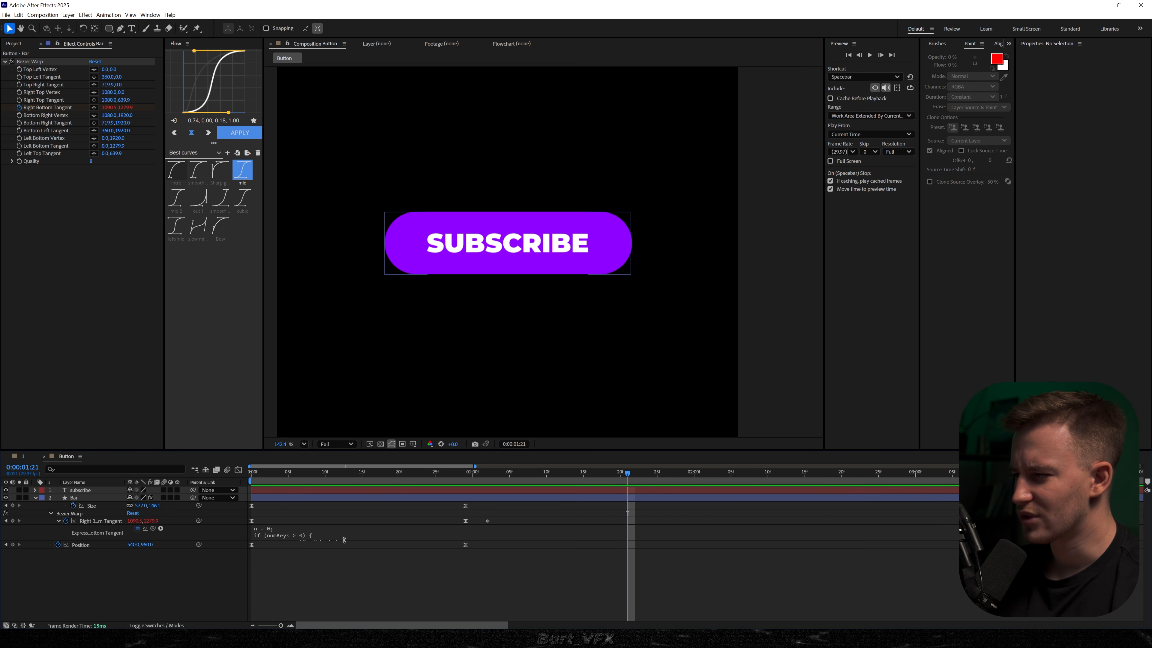
click(488, 521)
drag(504, 503, 427, 551)
key(Home)
key(space)
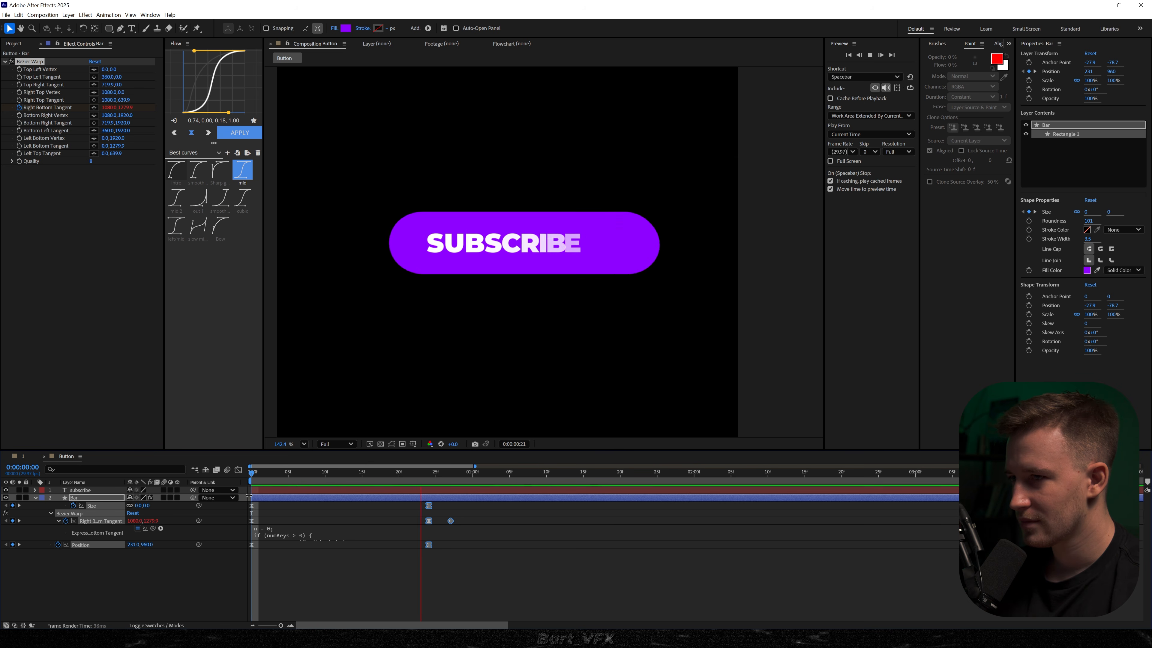
key(space)
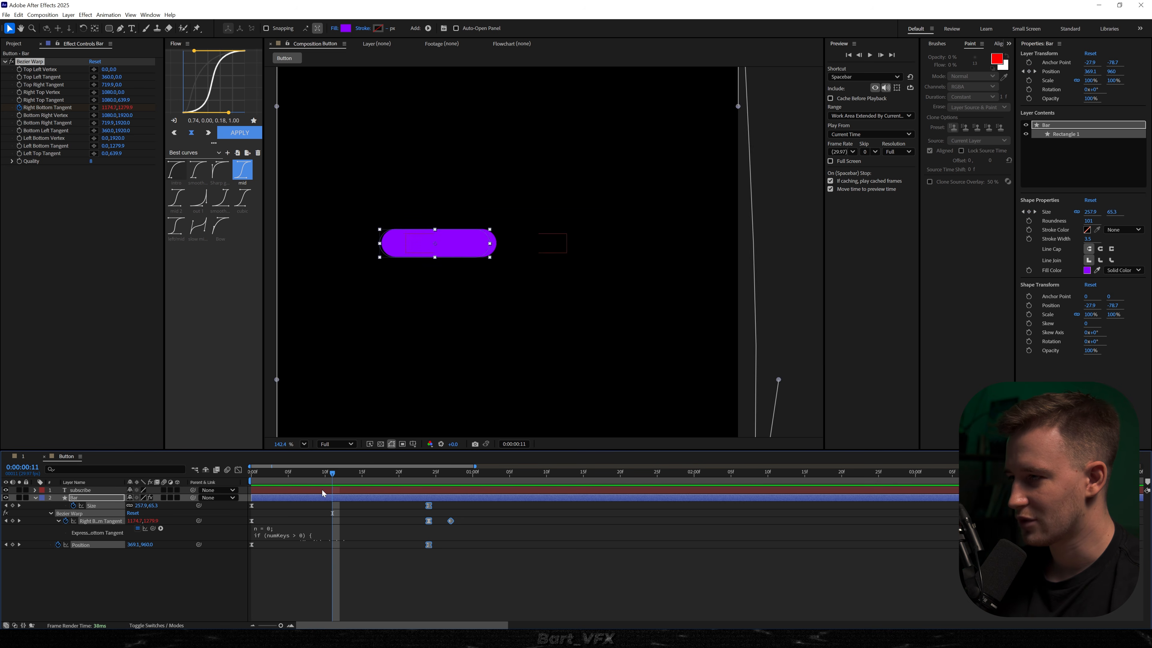
Move the subscribe text's Offset keyframes about three frames earlier, collapse the layer properties and return to the first frame
click(321, 490)
key(u)
drag(340, 506, 318, 505)
key(ctrl+shift+a)
key(u)
key(Home)
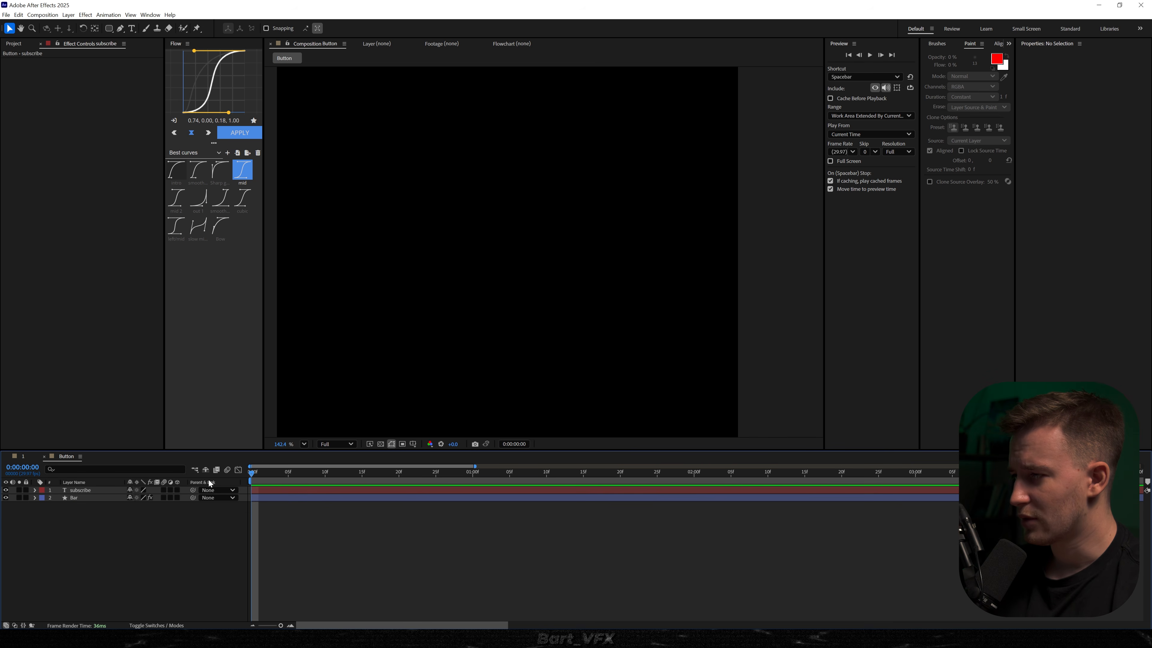
Review the Bar layer's Bezier Warp vertex and tangent settings, and select the subscribe layer
click(75, 497)
click(53, 69)
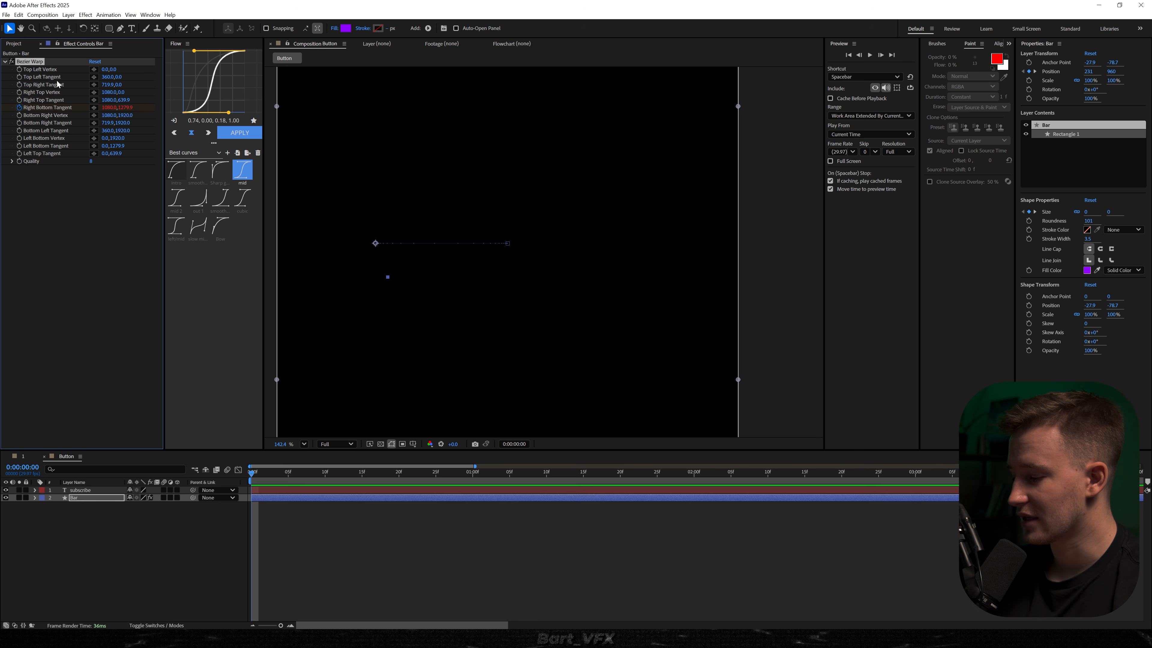
click(263, 492)
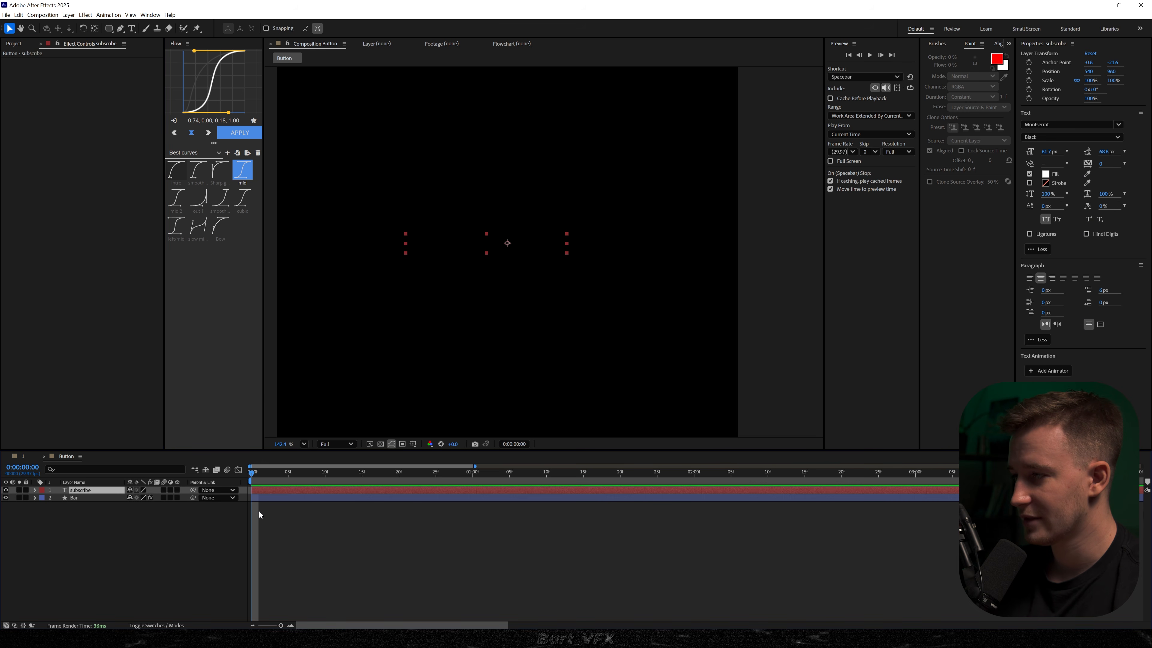
Preview the animation and shift all keyframes on the subscribe and Bar layers about 13 frames later
key(space)
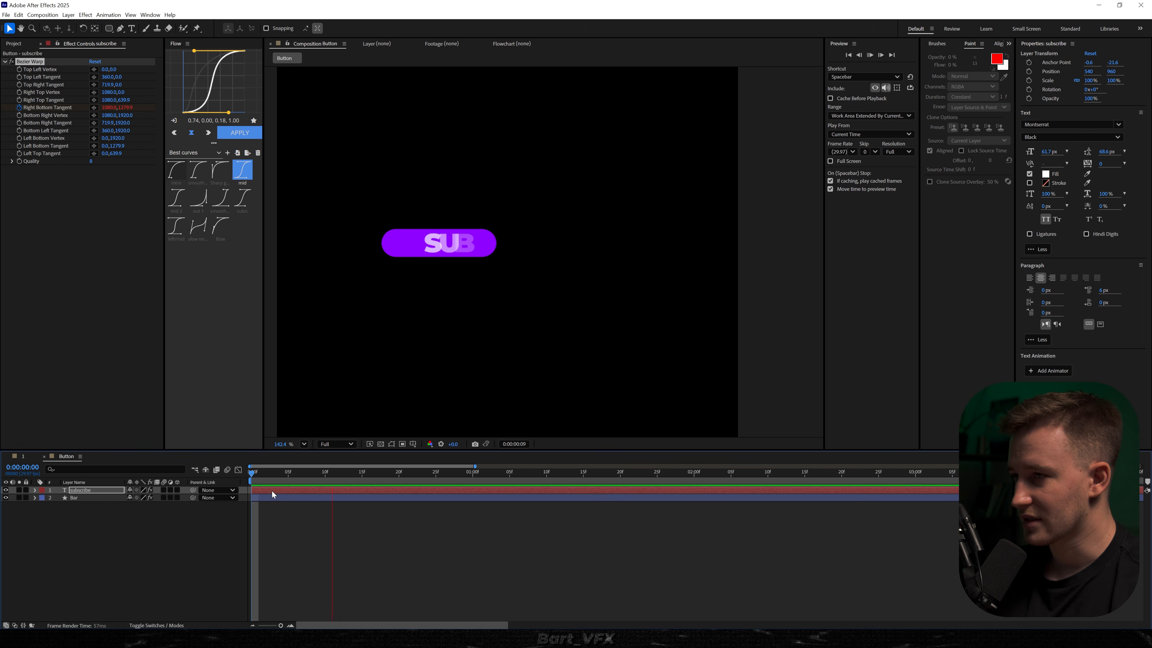
click(190, 525)
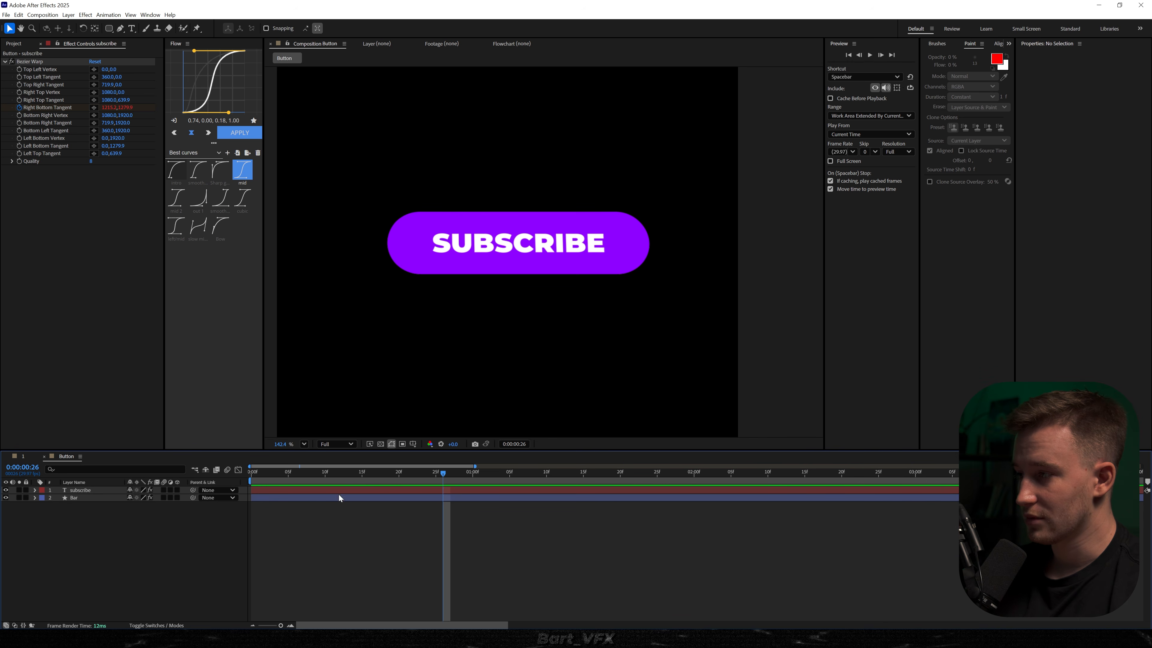
click(339, 472)
key(ctrl+a)
key(u)
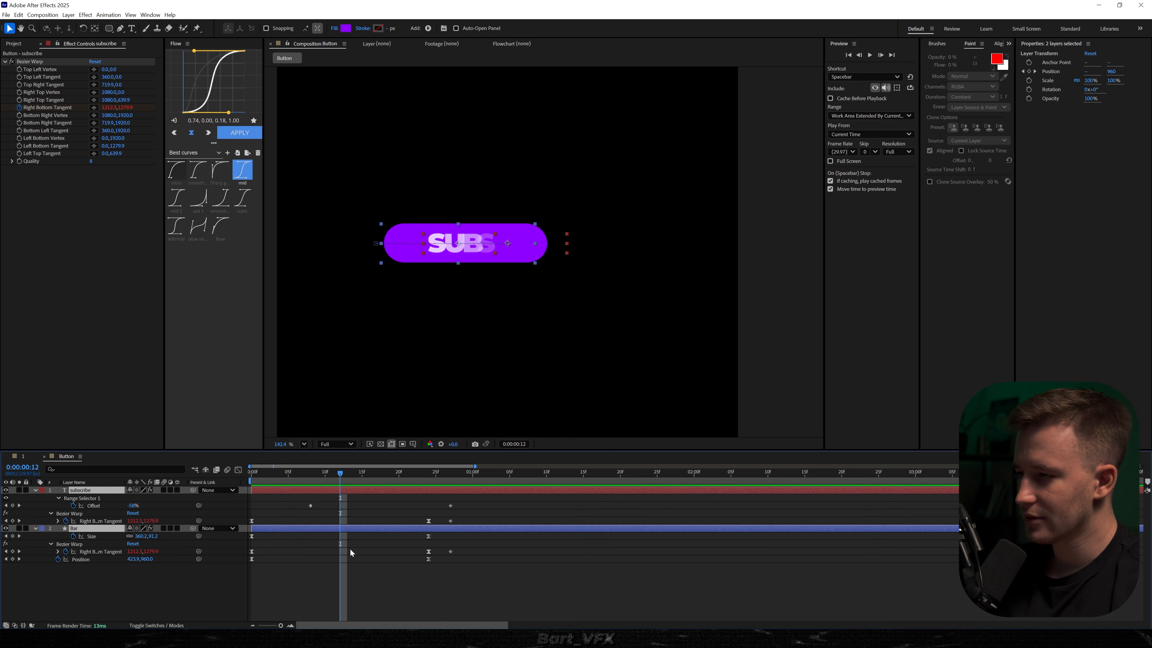
drag(476, 500, 350, 561)
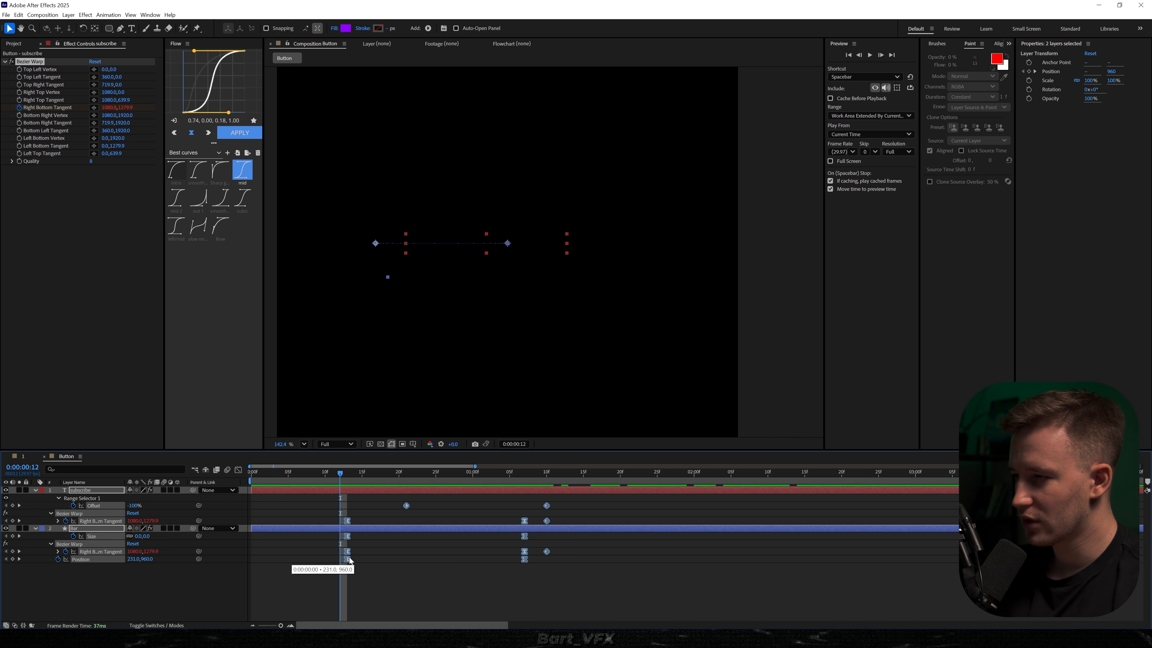
key(u)
Draw a purple three-point polystar on a new shape layer and center it in the composition
drag(109, 28, 155, 71)
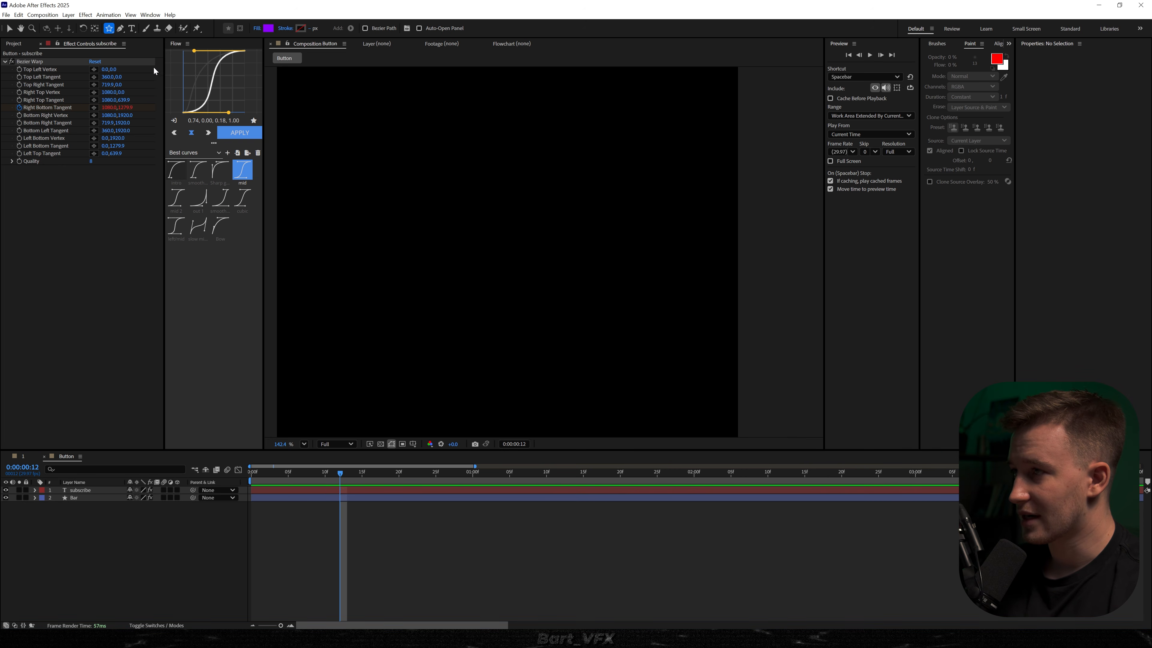
mouse_move(467, 230)
mouse_down()
mouse_move(512, 281)
mouse_move(475, 245)
mouse_up()
key(ctrl+alt+Home)
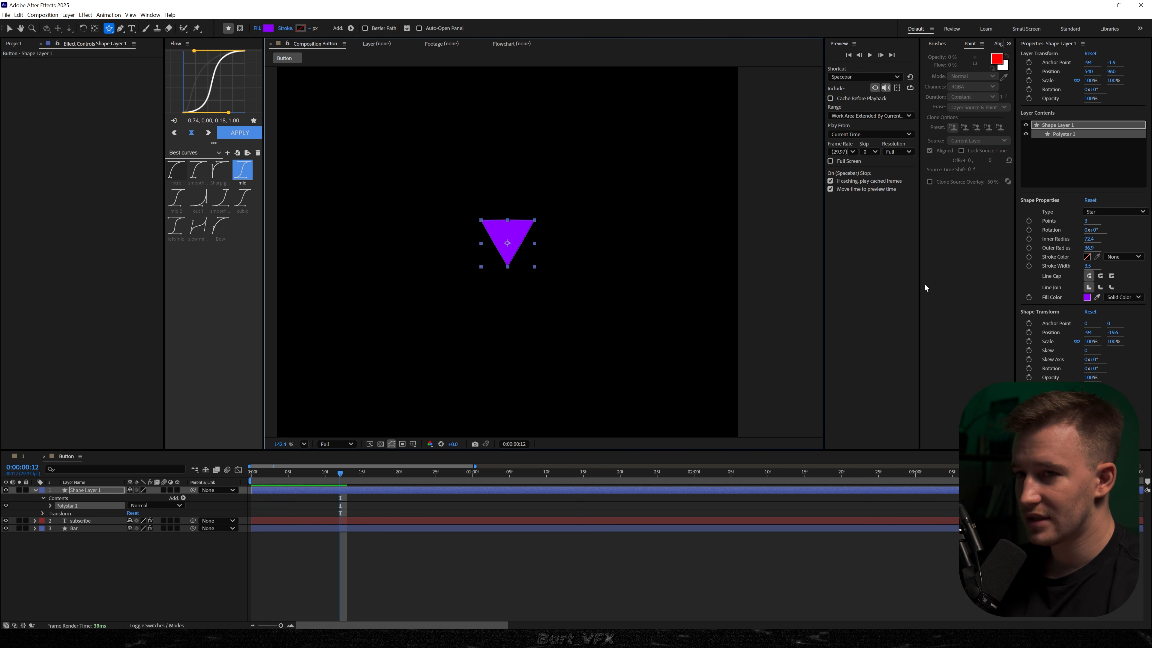
Set the triangle's shape rotation to 180° so it points upward
click(1092, 369)
text(18, 1.0)
key(Return)
click(128, 568)
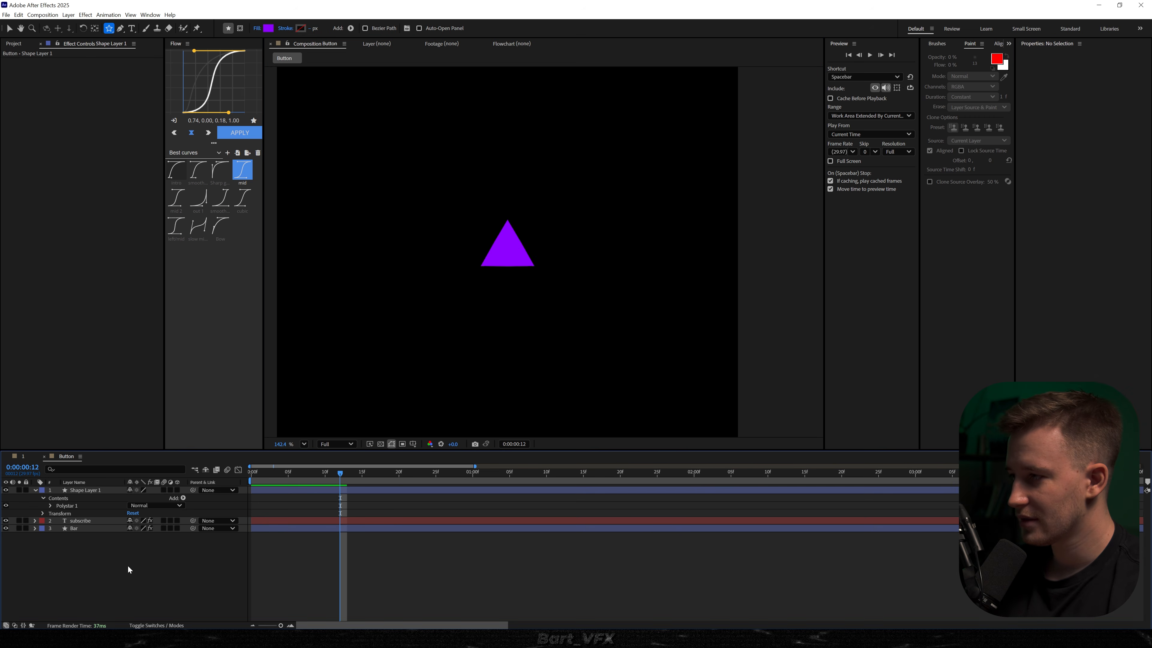
Convert the Polystar Path to a Bezier path and select its Path property for editing
click(50, 507)
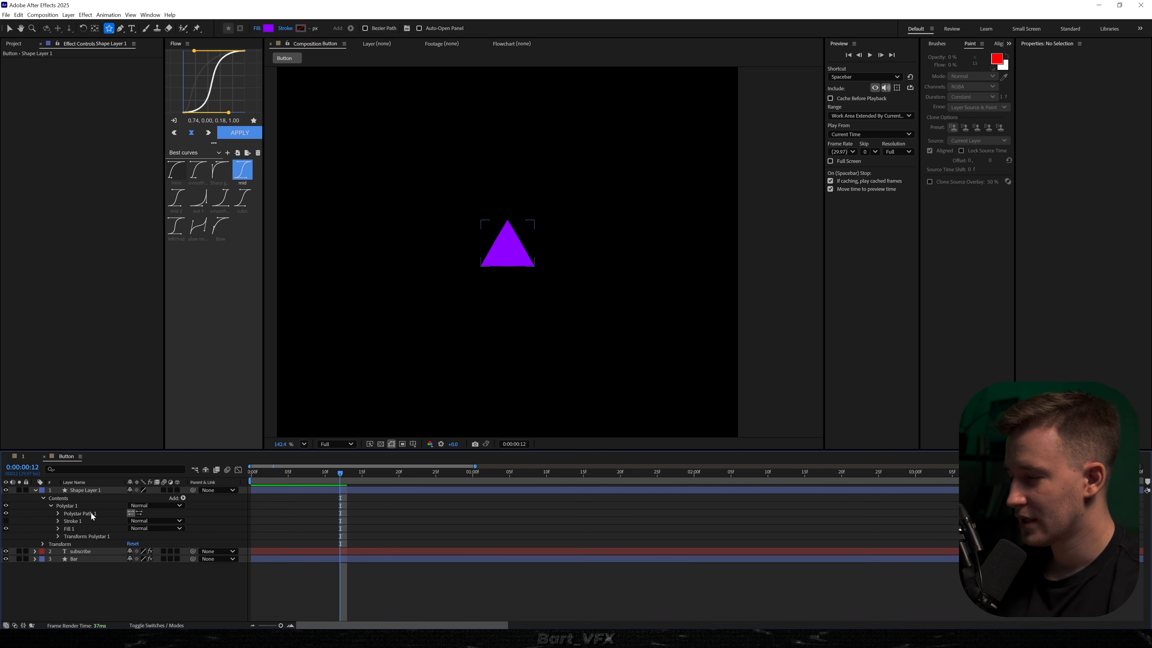
click(81, 513)
right_click(79, 515)
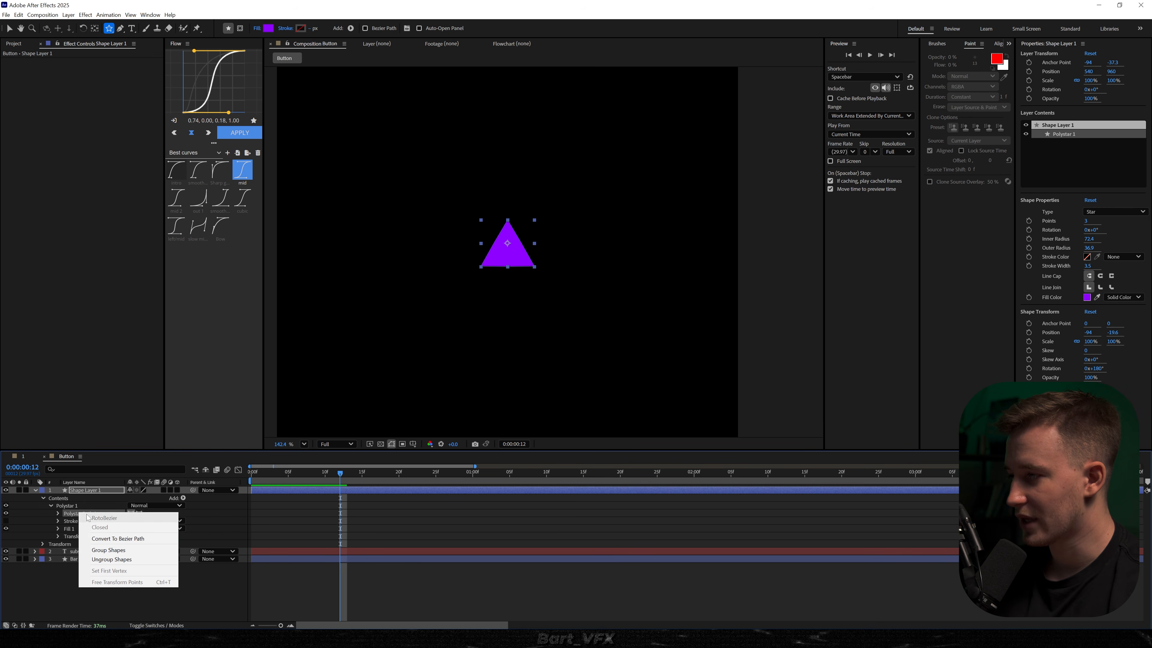
click(119, 538)
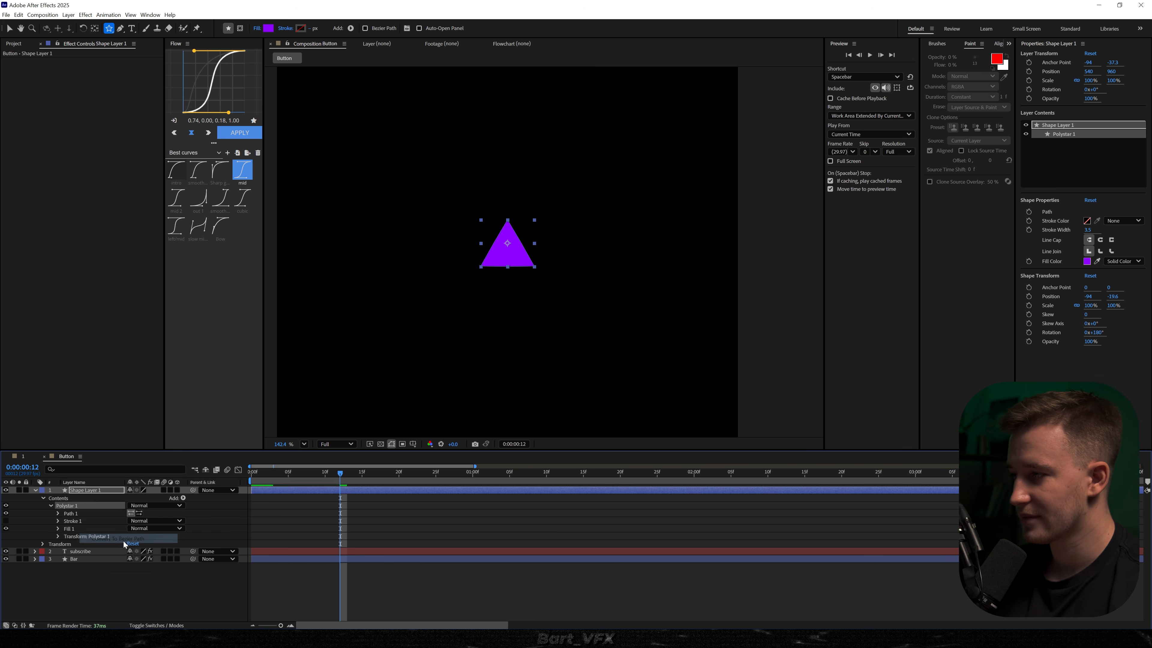
click(88, 525)
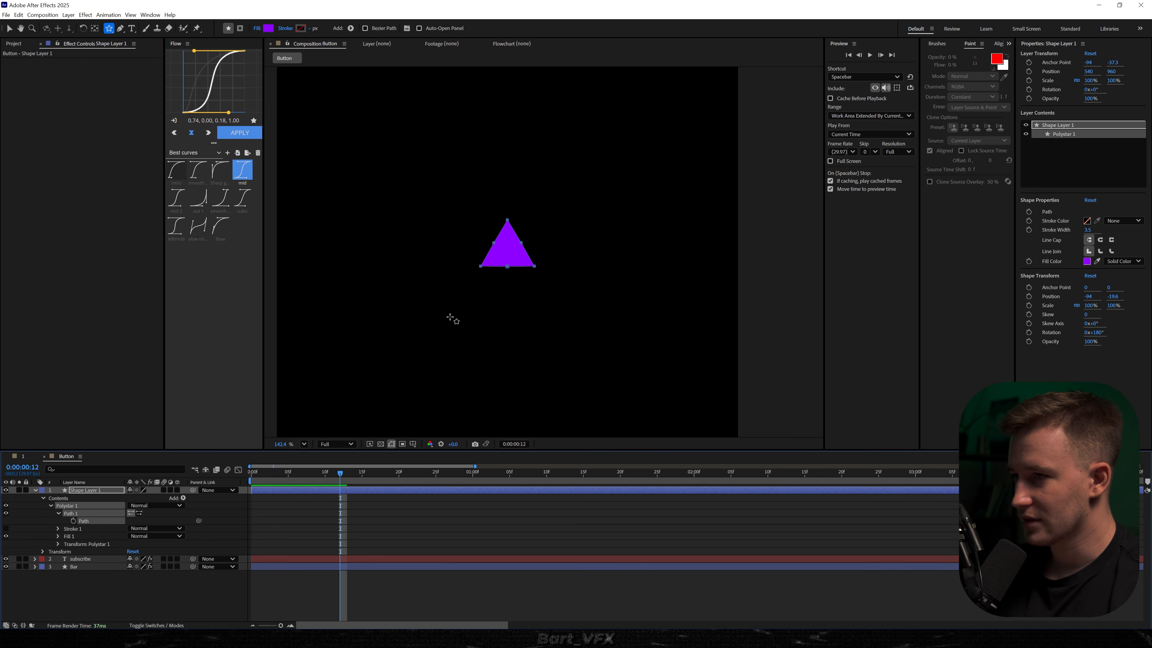
Pull the middle point of the triangle's base upward into a notch and move both base corners symmetrically inward
scroll(527, 244, up, 5)
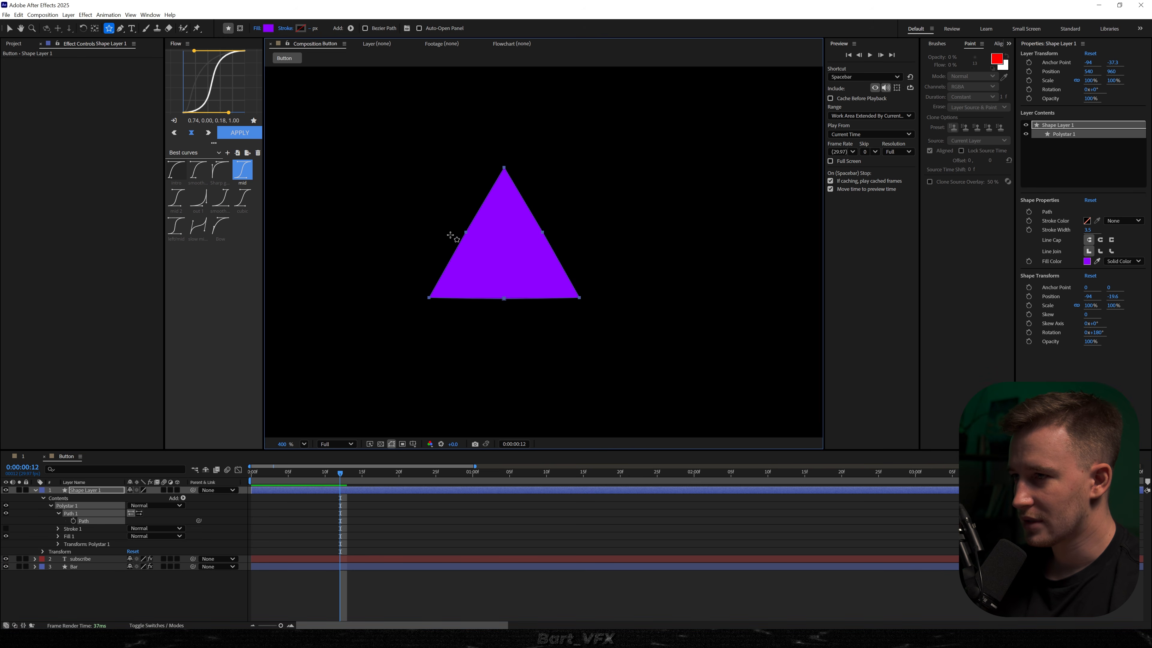
key(v)
drag(415, 207, 585, 260)
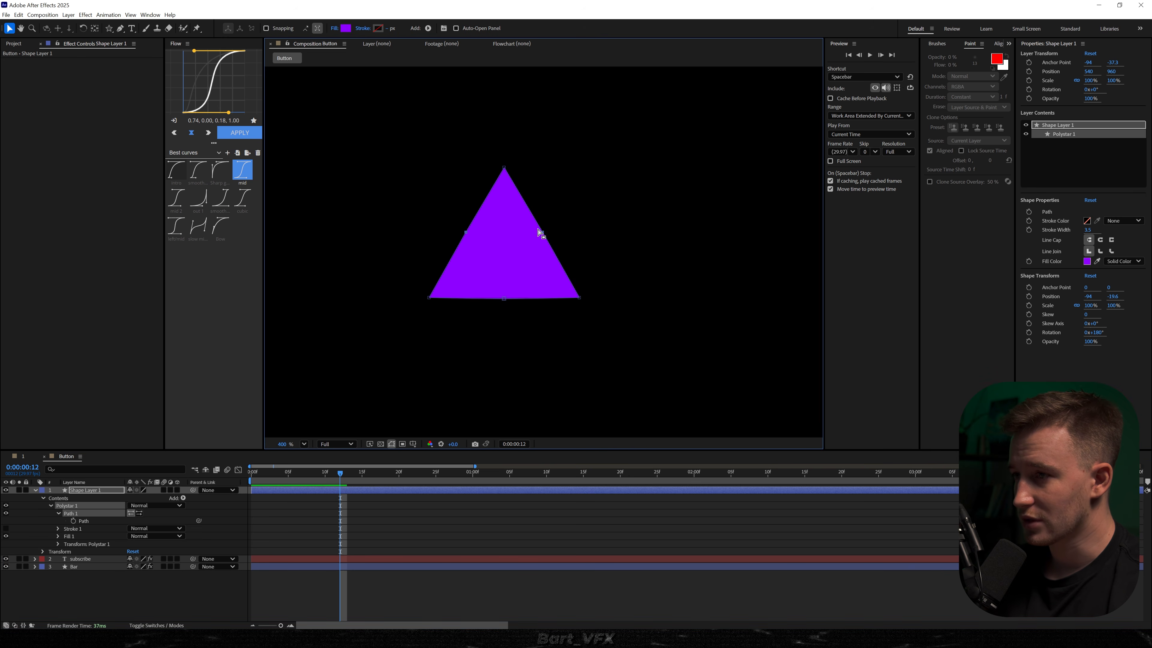
drag(529, 283, 504, 281)
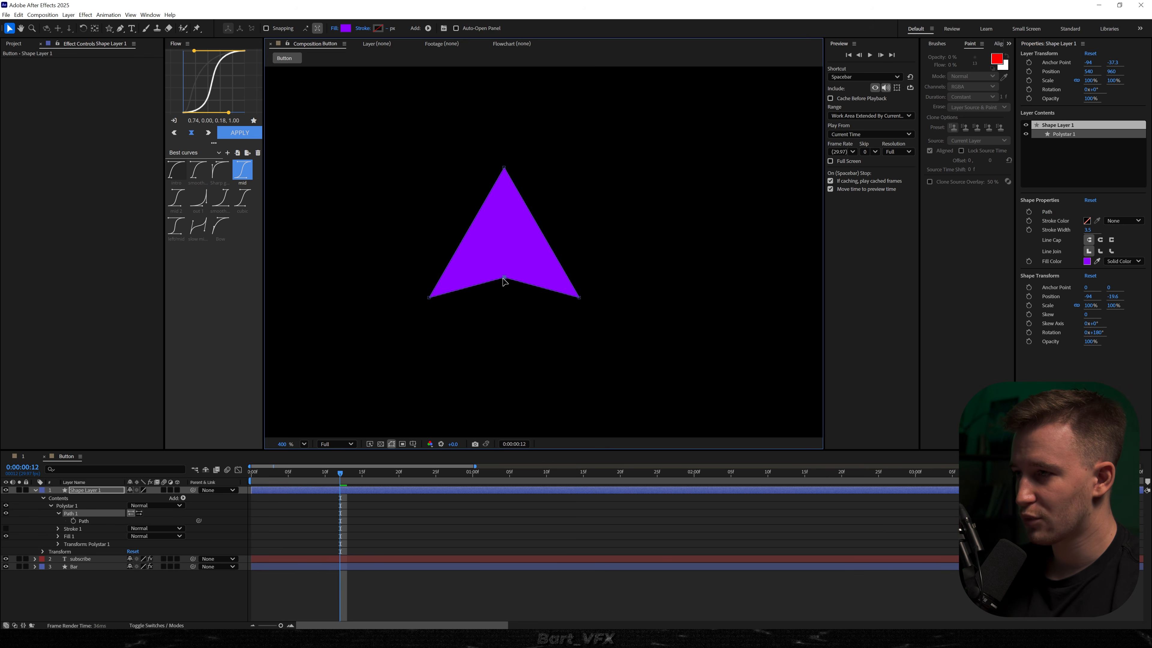
drag(630, 293, 389, 315)
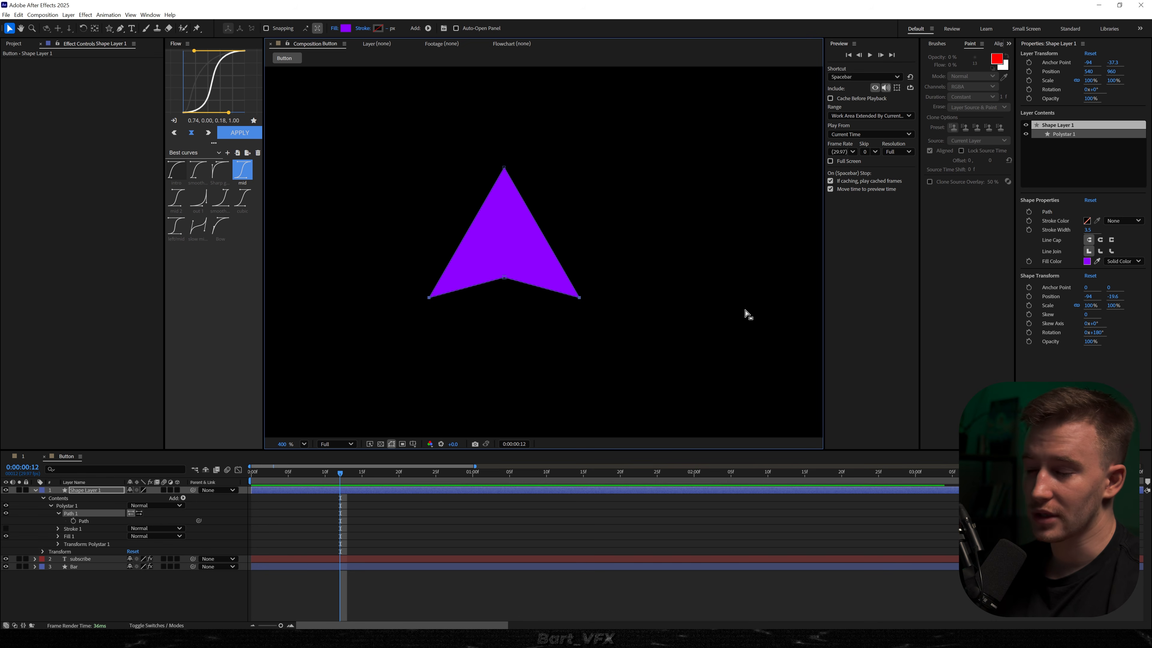
double_click(580, 299)
drag(580, 298, 564, 300)
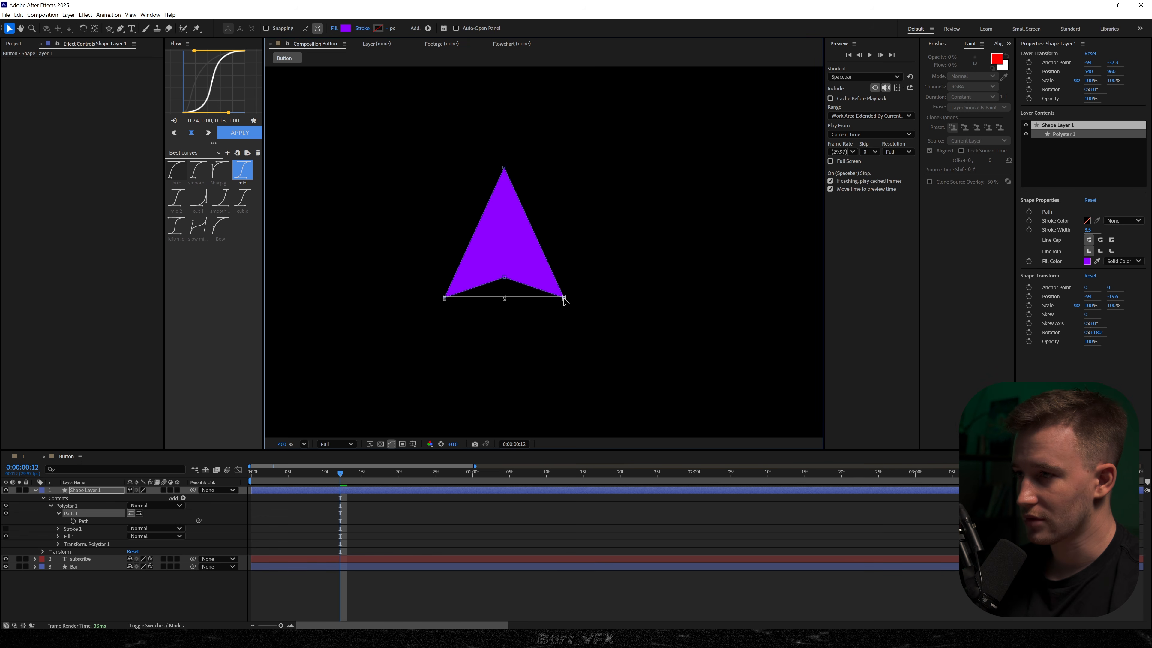
Add Round Corners to the arrow shape's contents and increase the radius for softer corners
click(66, 507)
click(51, 506)
click(91, 498)
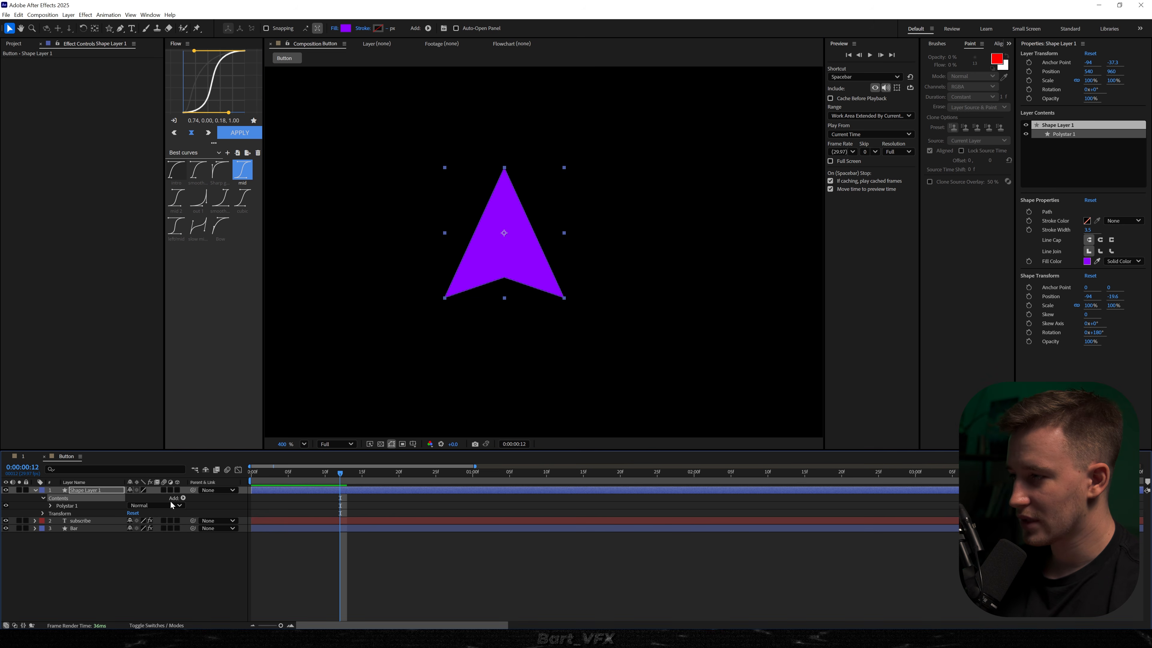
click(183, 498)
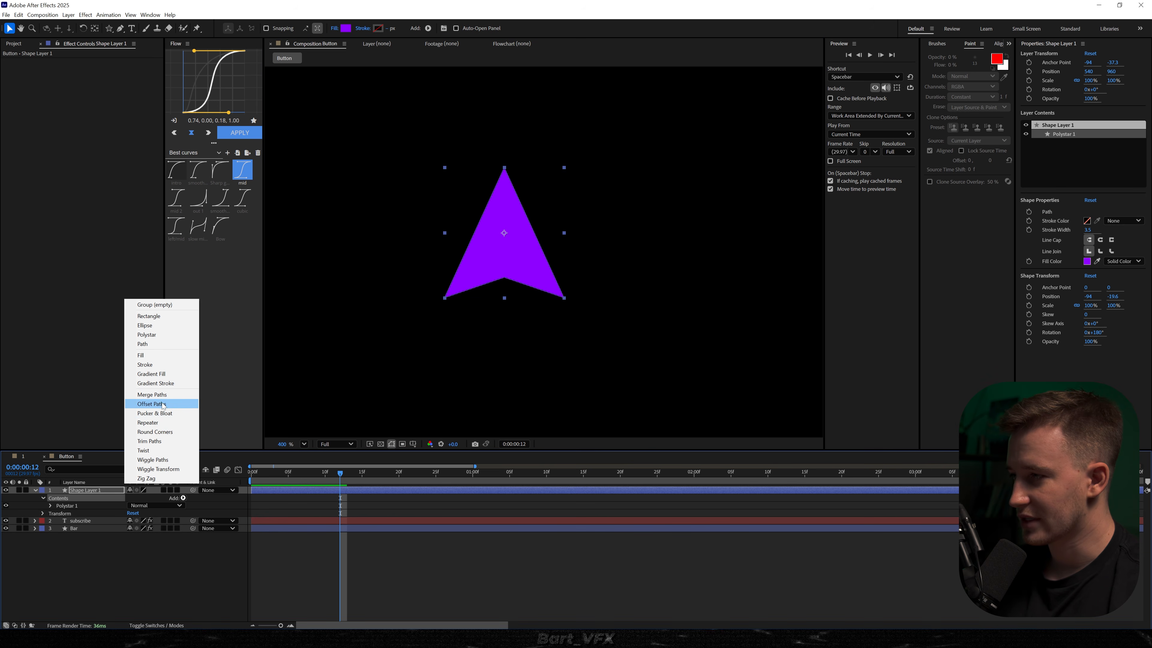
click(158, 433)
click(50, 513)
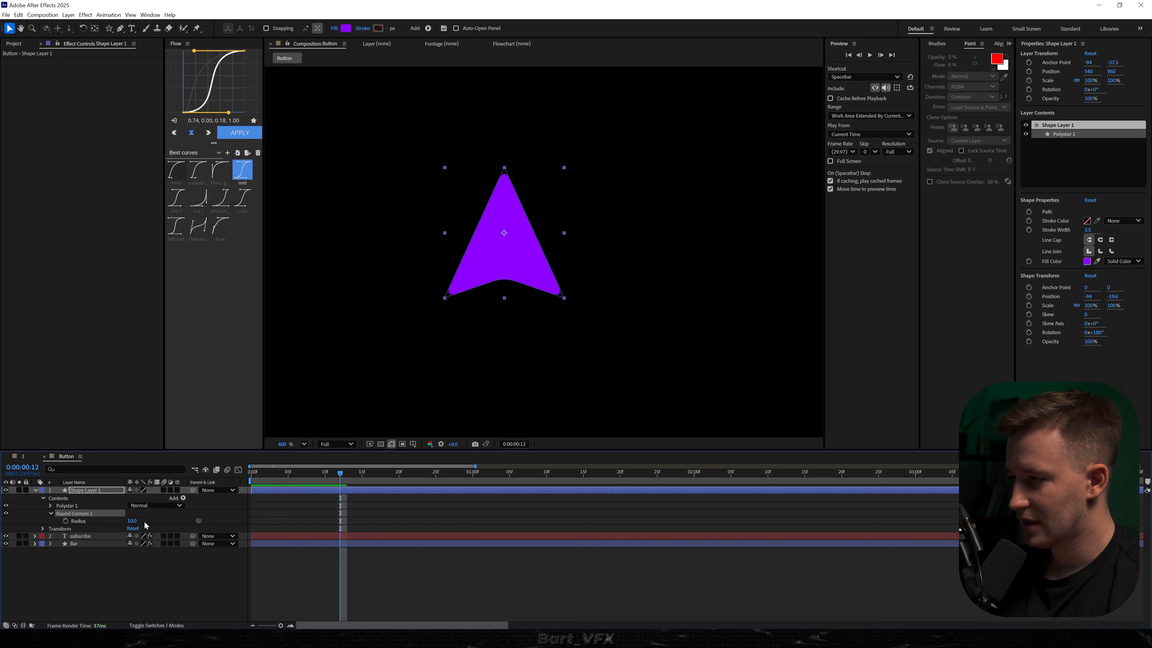
drag(132, 520, 204, 531)
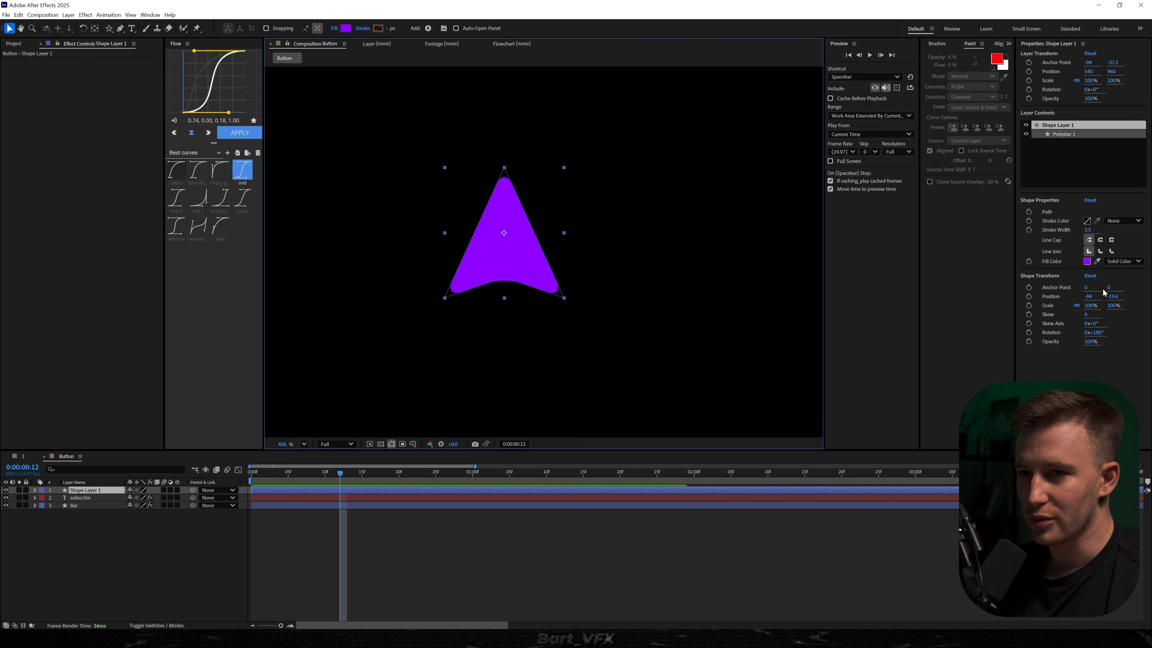
Change the arrow's fill color to white (FFFFFF) and rename its layer Pointer
click(1087, 262)
drag(583, 314, 469, 233)
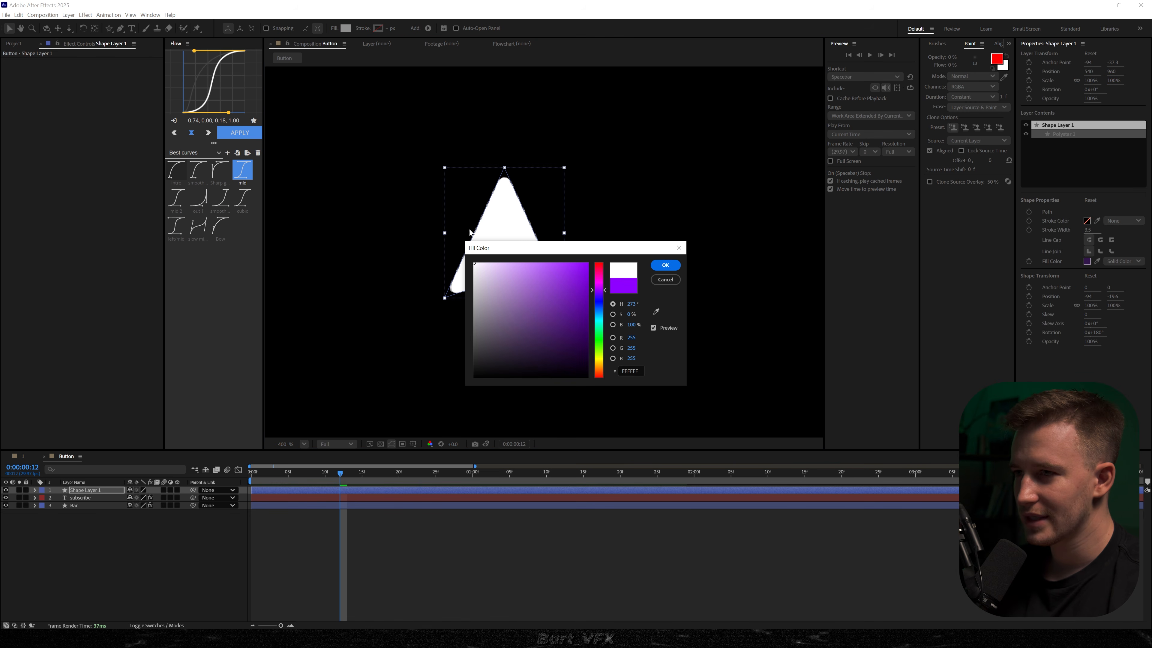
click(665, 266)
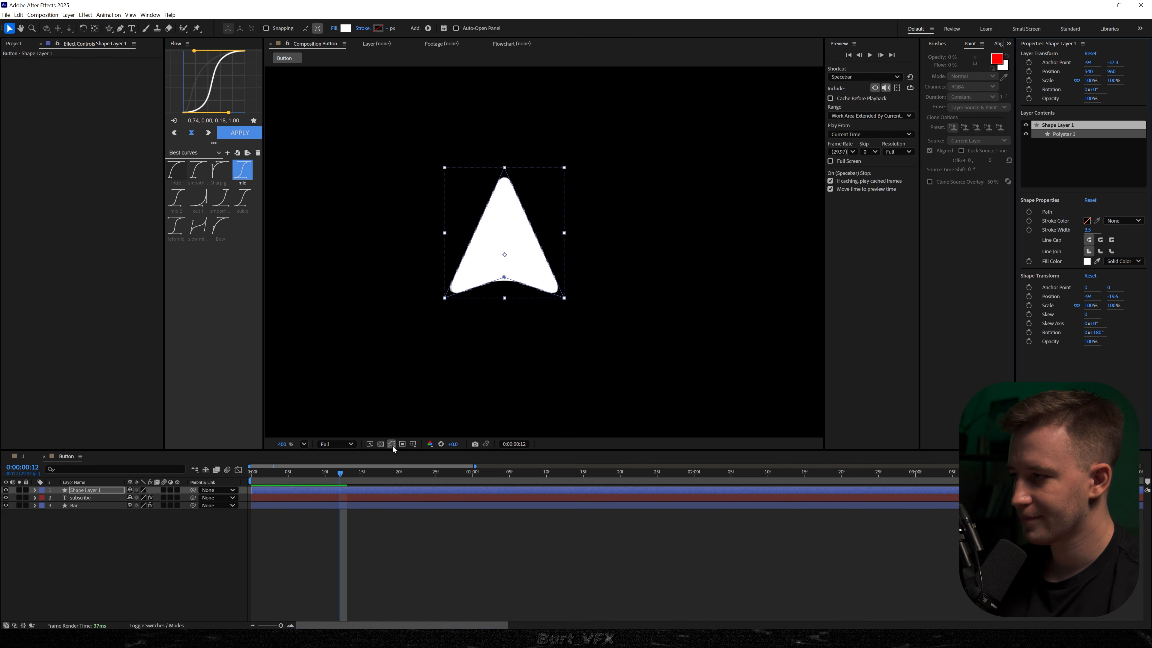
key(Return)
text(Pointer)
key(Return)
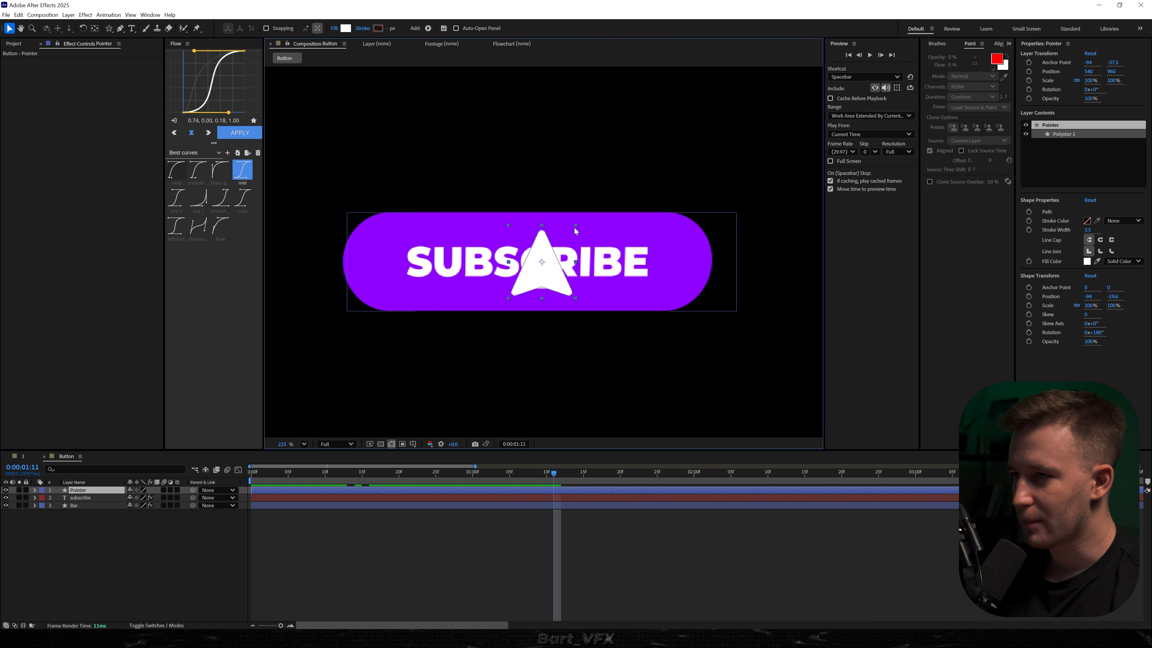
Move the Pointer layer's anchor point to the arrow's tip
scroll(589, 326, up, 2)
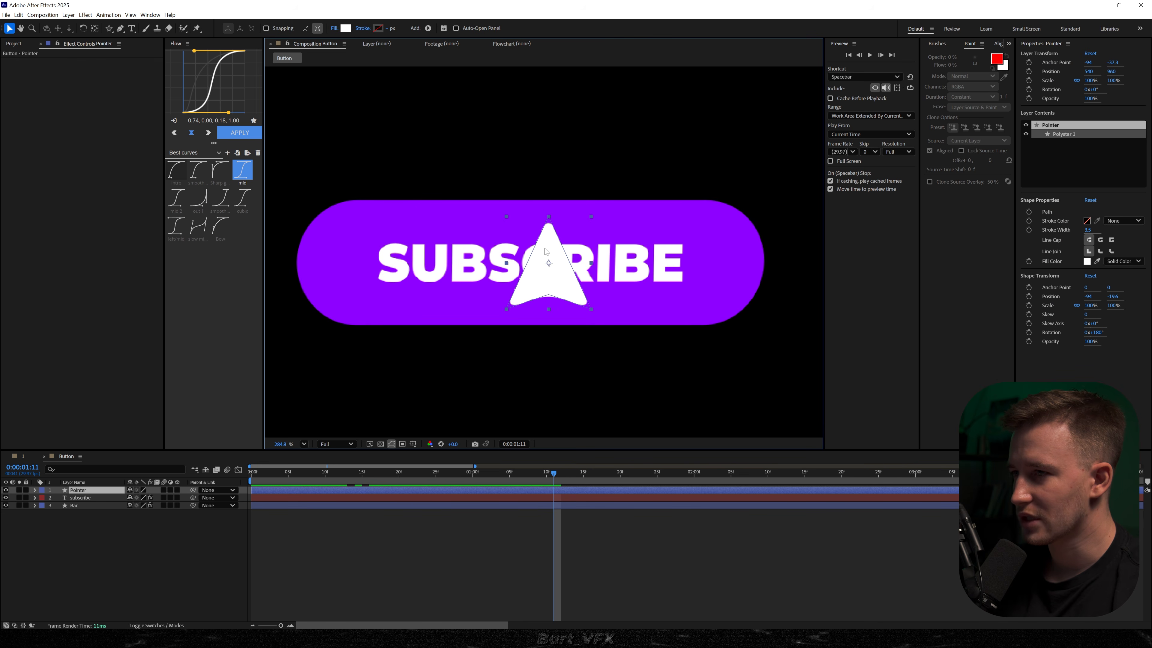
click(94, 28)
drag(549, 267, 552, 240)
key(v)
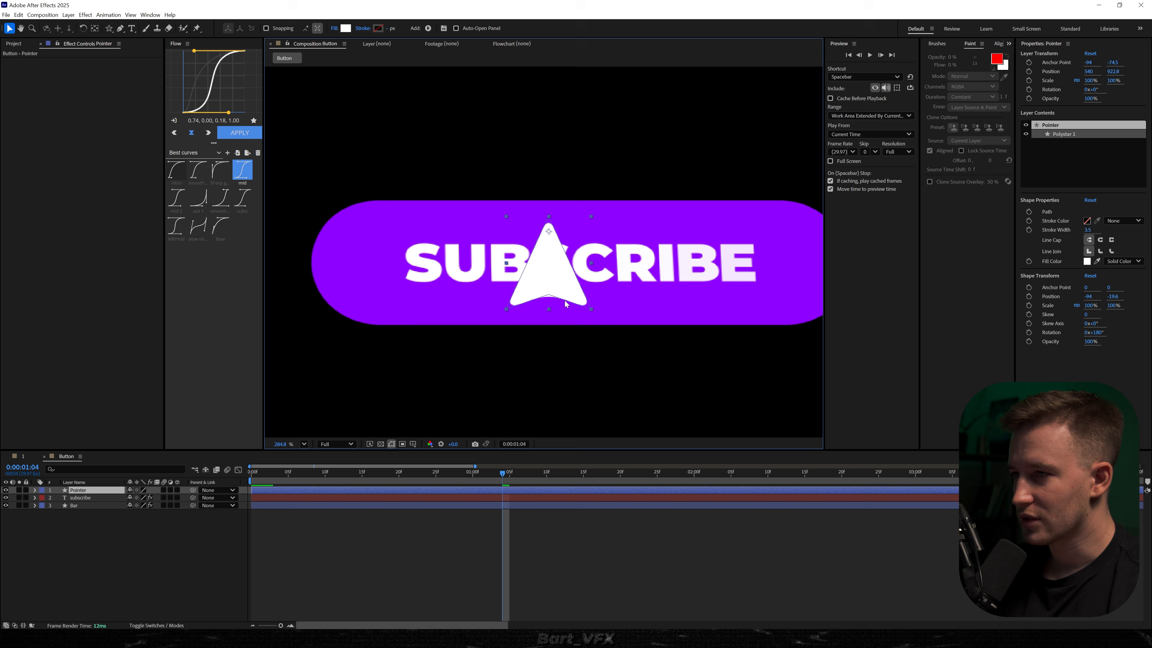
Move the Pointer to about 235.5, 966, where the bar starts growing, with the time at frame 16
drag(550, 282, 324, 317)
drag(385, 473, 377, 474)
drag(385, 345, 493, 330)
drag(434, 300, 402, 297)
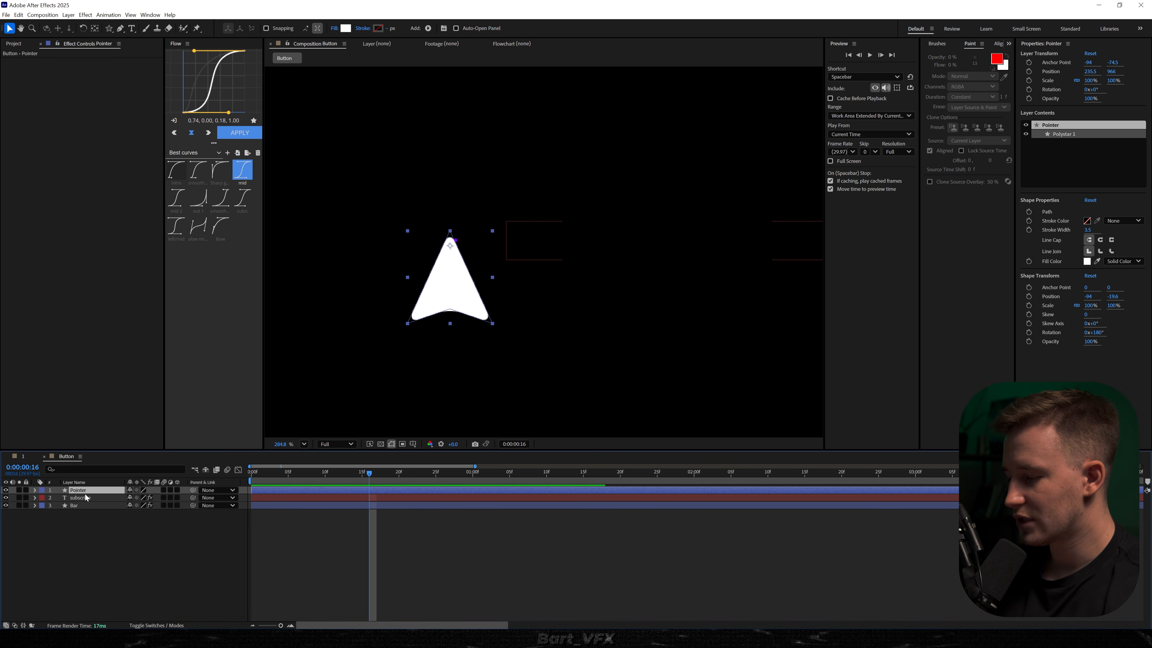
Set Position and Rotation keyframes on the Pointer layer at frame 16
key(p)
key(shift+r)
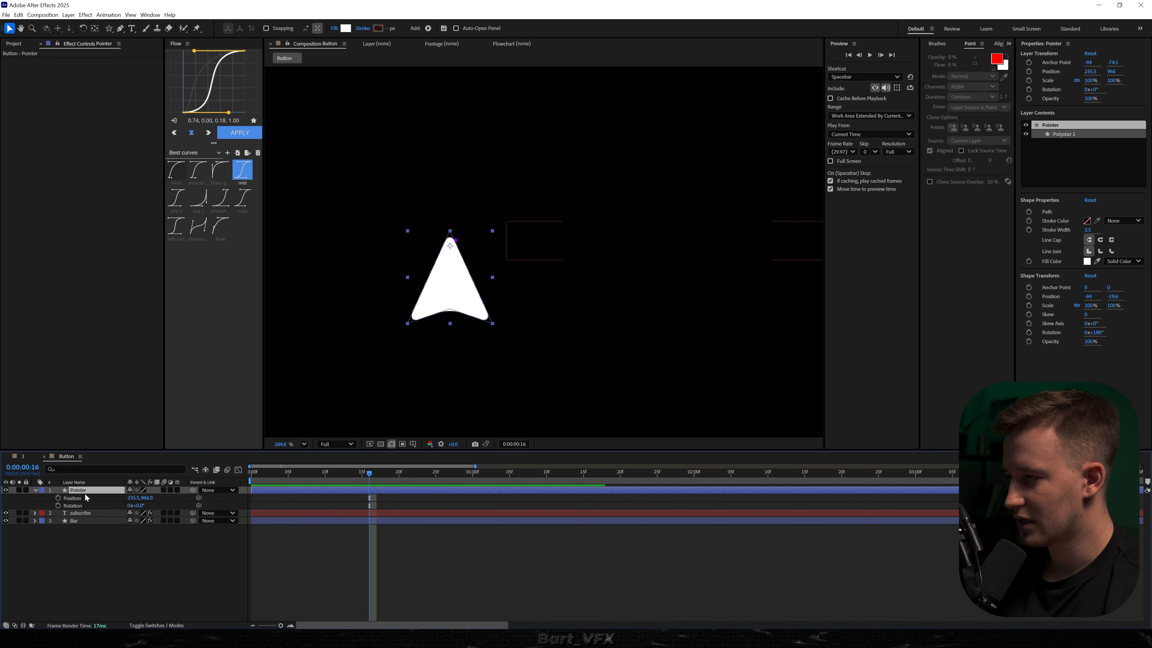
click(58, 498)
click(58, 505)
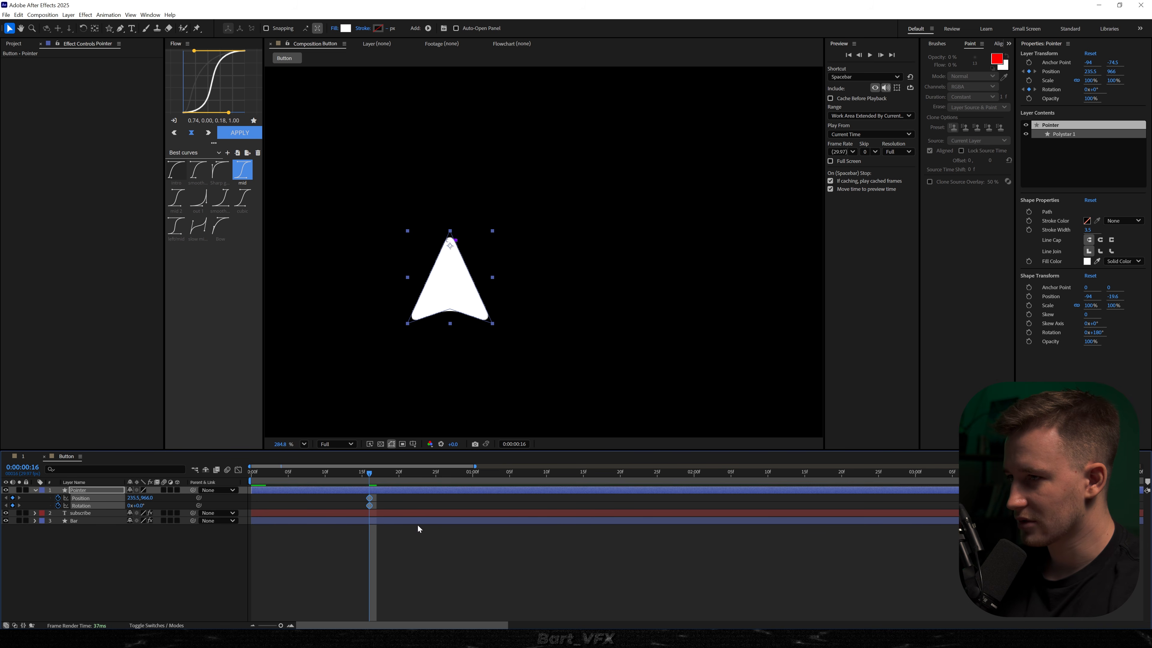
click(394, 554)
At the first frame, move the Pointer straight down to about Y 1248, rotate it to about 27°, and preview
click(360, 480)
drag(360, 480, 252, 480)
scroll(456, 381, down, 1)
drag(456, 381, 459, 294)
scroll(487, 258, down, 2)
scroll(474, 249, down, 2)
scroll(464, 286, up, 2)
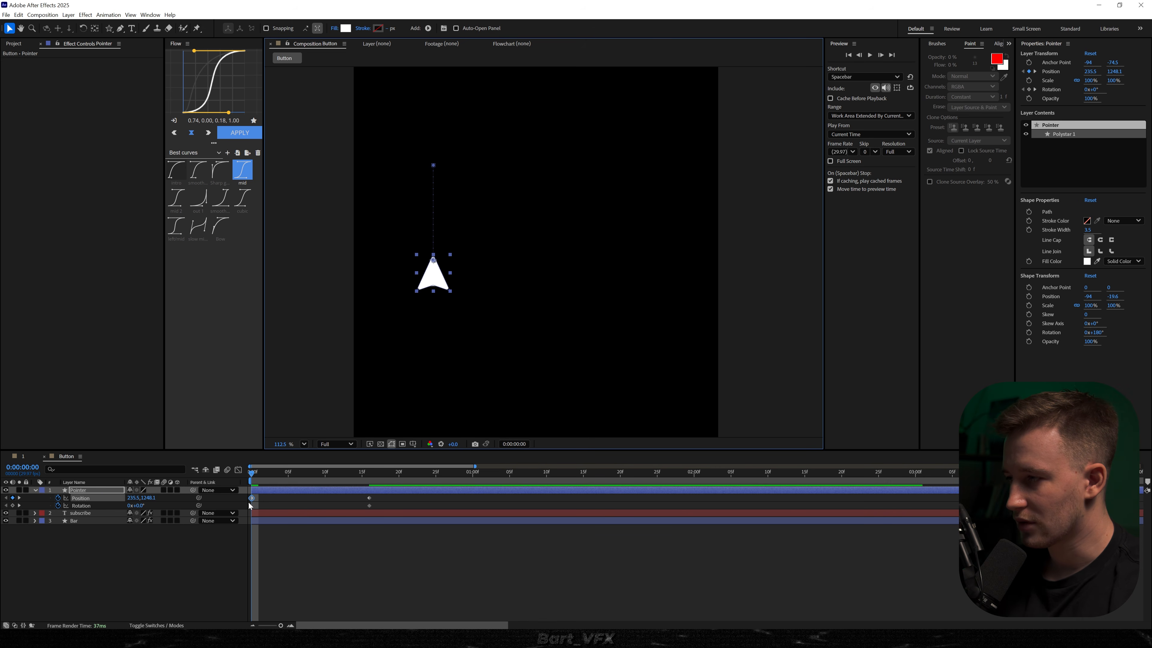
drag(140, 507, 333, 531)
key(space)
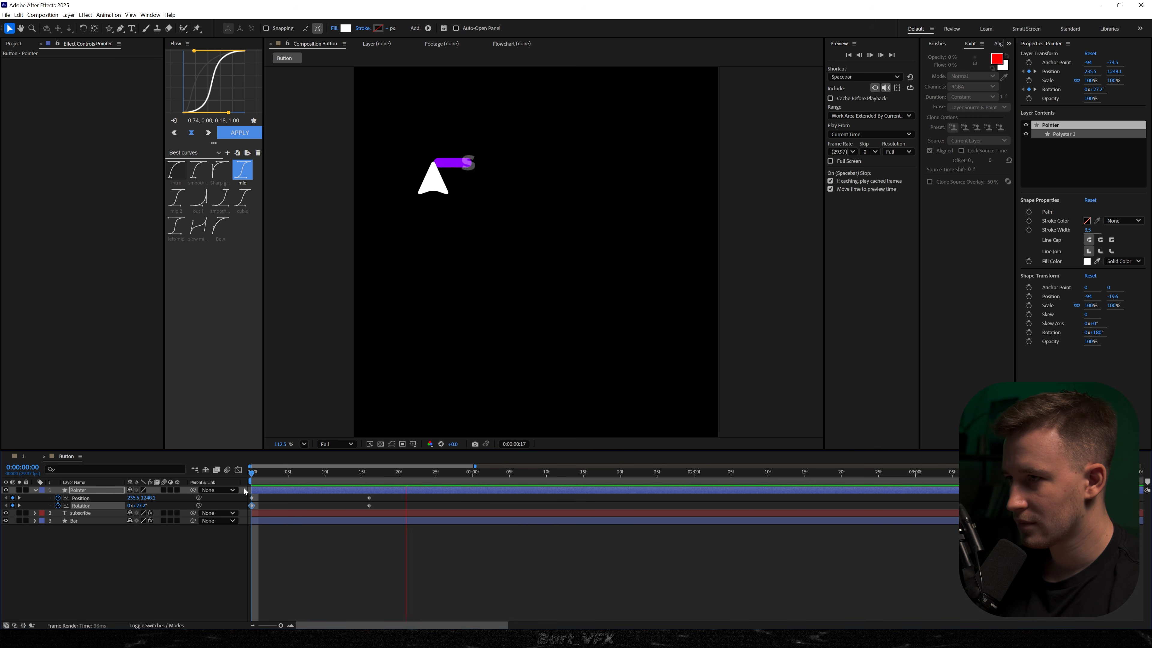
key(space)
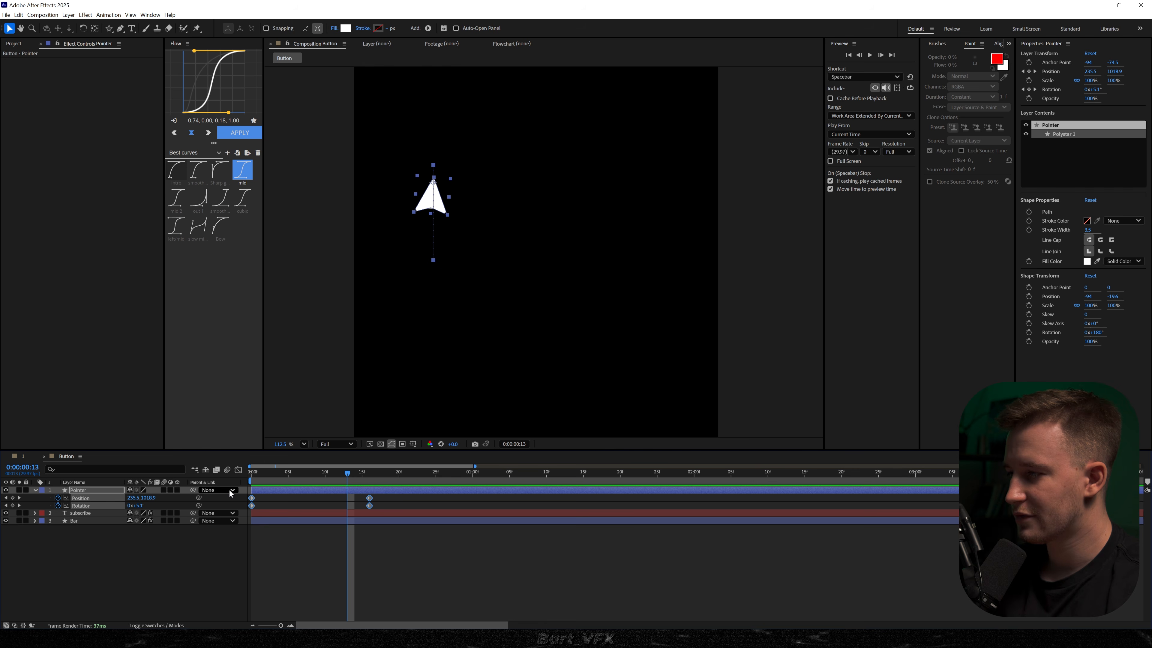
Ease the Pointer's Position and Rotation keyframes, lengthen the ending ease in the graph editor, and preview the motion
click(297, 473)
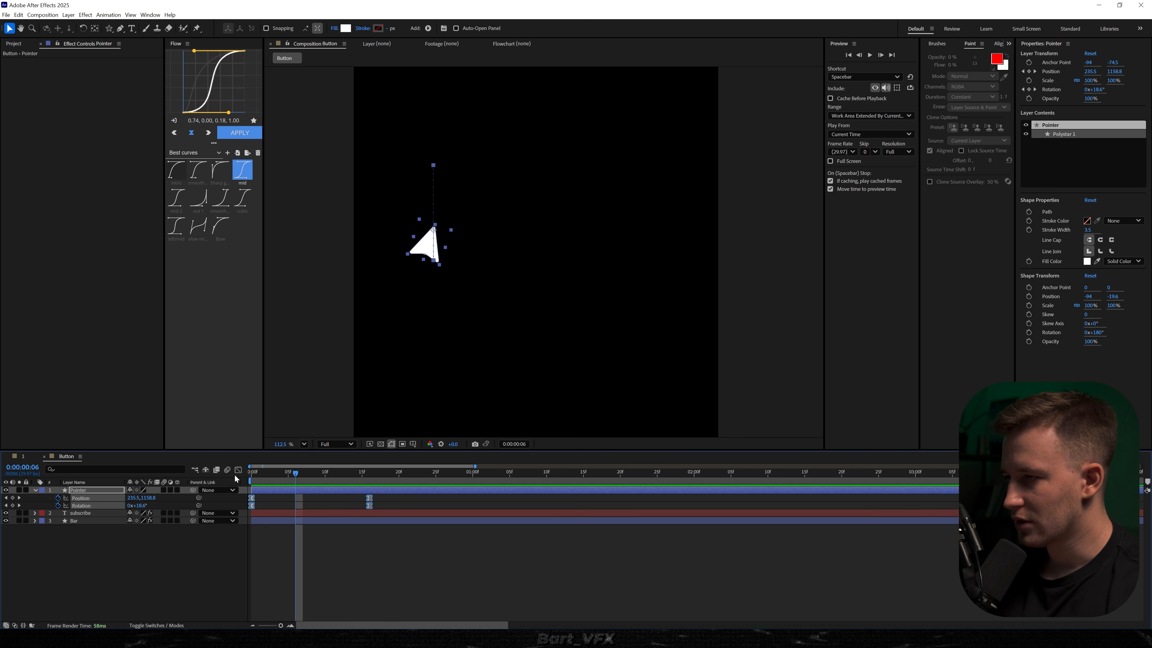
click(238, 470)
drag(349, 530, 294, 523)
drag(295, 473, 218, 475)
key(space)
key(space)
At frame 16, create a null object above the Pointer layer and name it Pointer Controller
drag(355, 473, 368, 474)
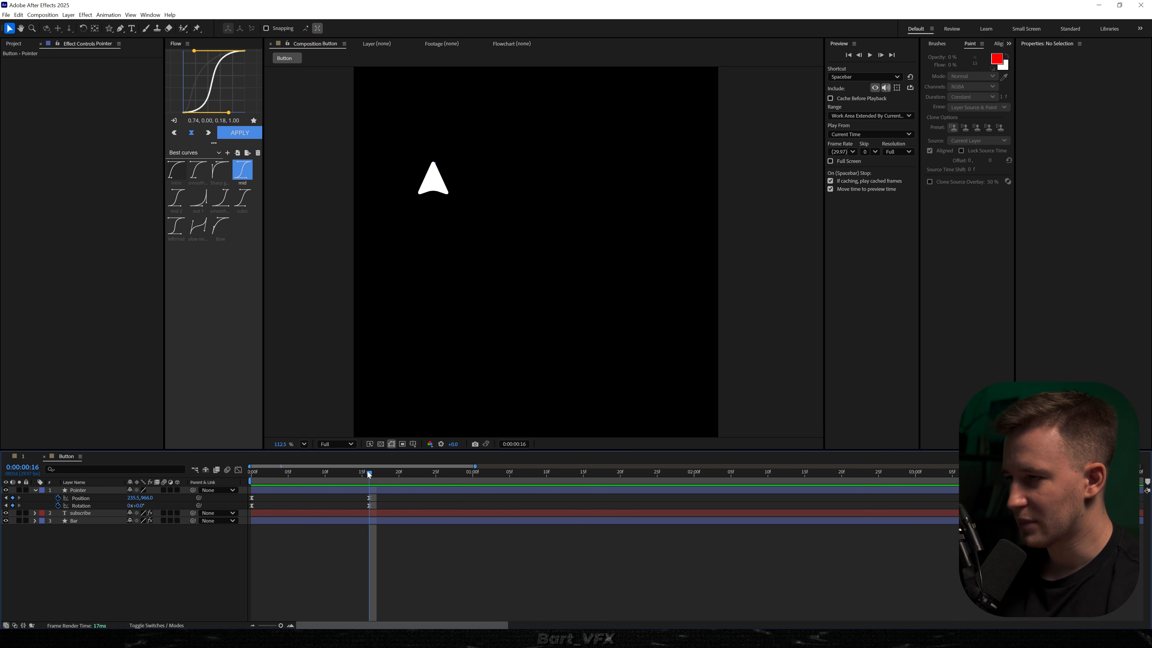
click(380, 496)
right_click(137, 575)
mouse_move(213, 452)
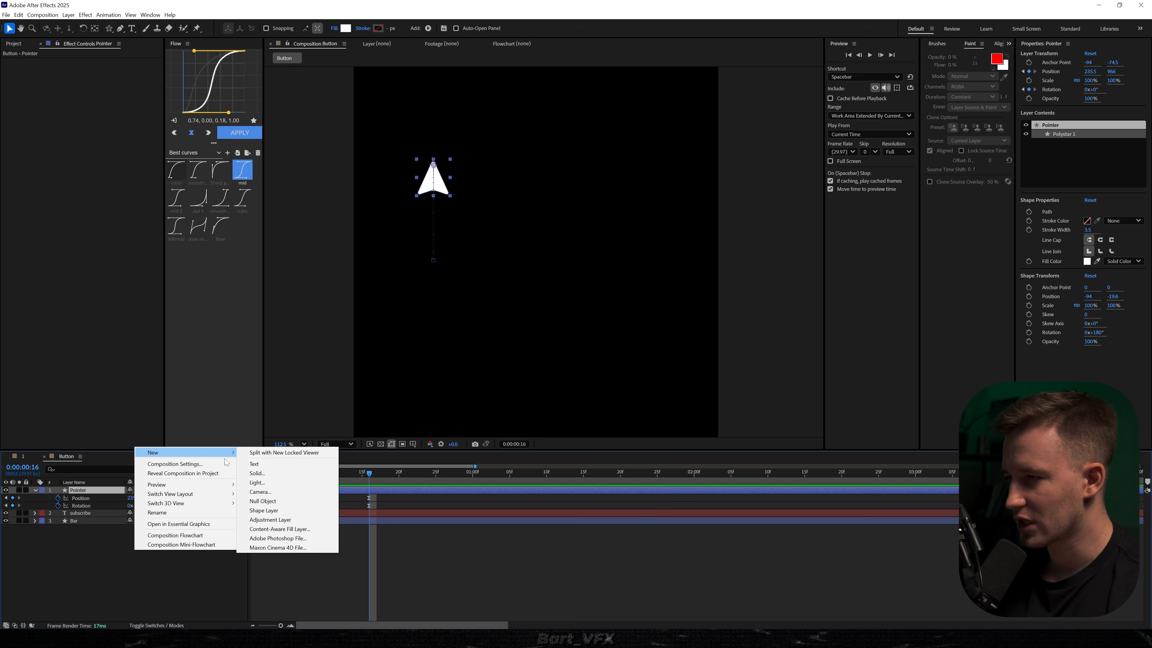
click(258, 501)
text(Pointer Controller)
key(Return)
Move the Pointer Controller null's anchor point onto the arrow's tip and parent the Pointer layer to the null
scroll(607, 111, up, 2)
drag(460, 246, 541, 254)
key(y)
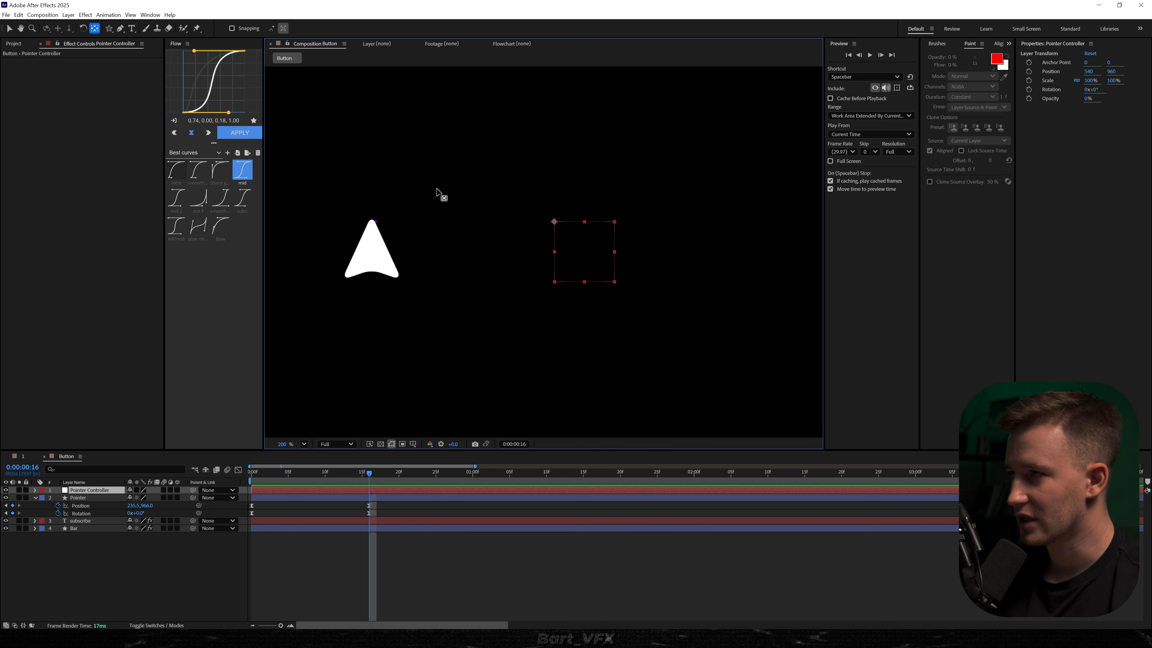
drag(557, 227, 372, 226)
drag(193, 498, 114, 490)
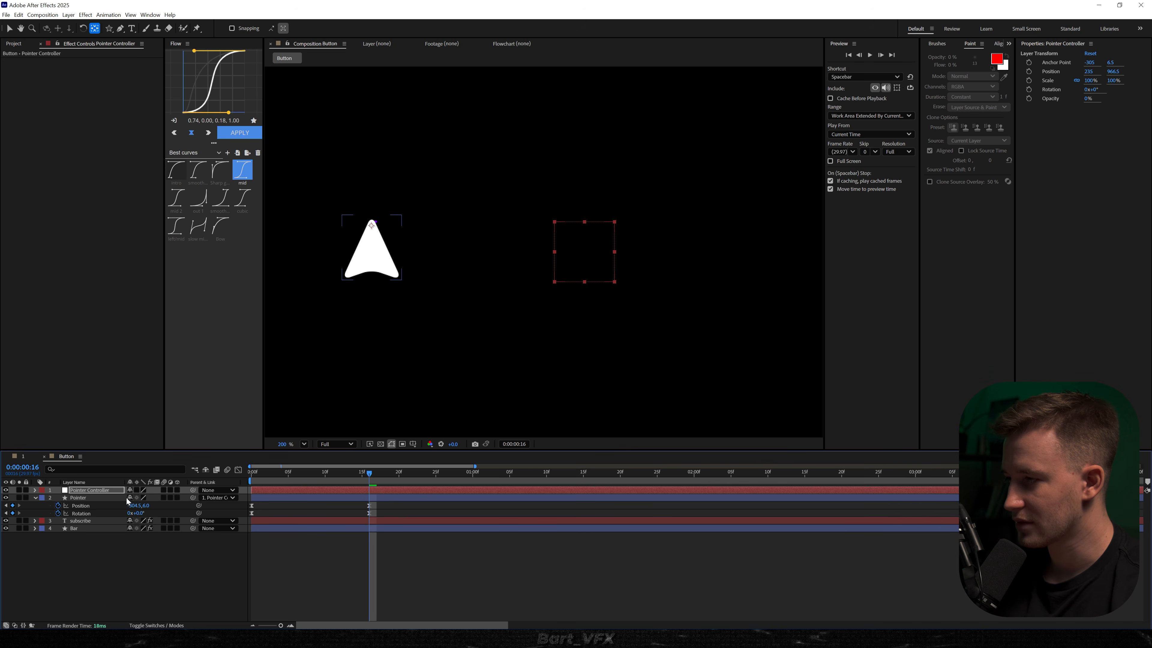
Add Rotation and Position keyframes to Pointer Controller and align them with the bar's first keyframes at frame 12
key(alt+shift+r)
key(alt+shift+p)
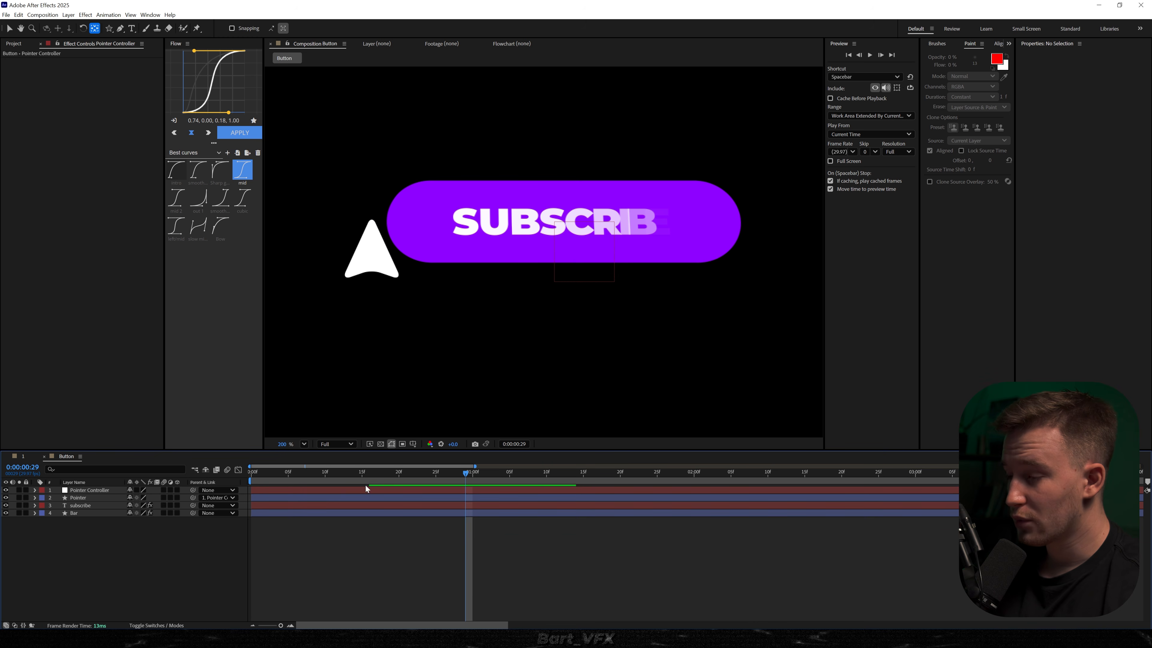
key(u)
drag(377, 497, 341, 525)
click(373, 477)
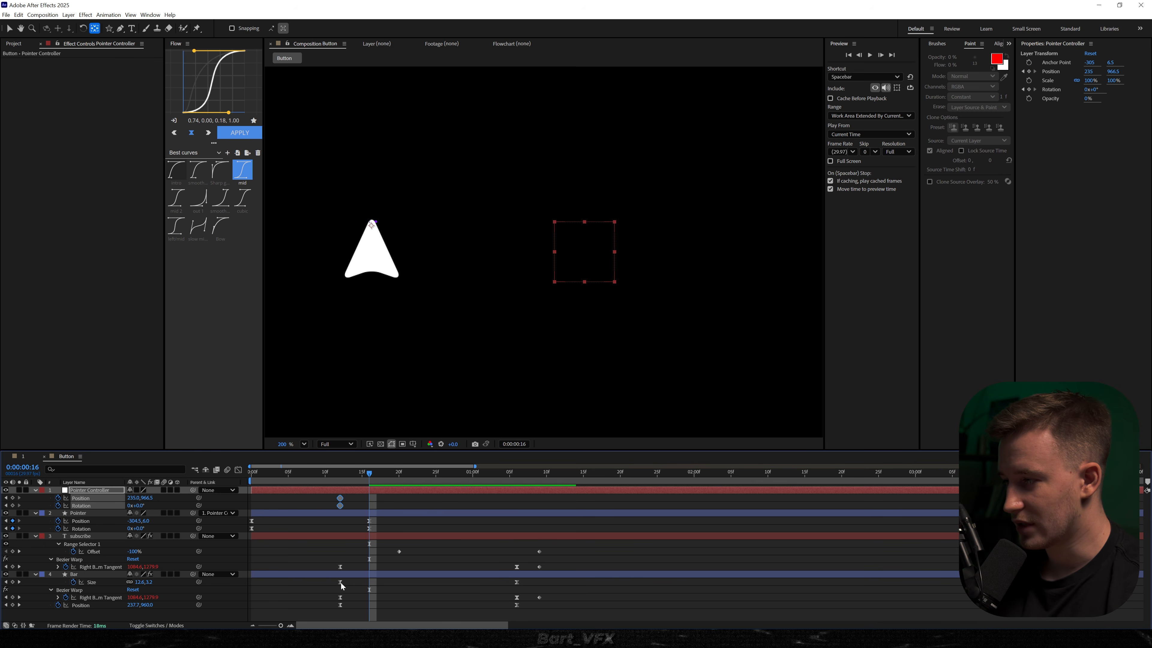
At 0:00:01:06, set Pointer Controller's X position to 877 at the bar's right end and its rotation to -76°, and preview
drag(372, 473, 518, 480)
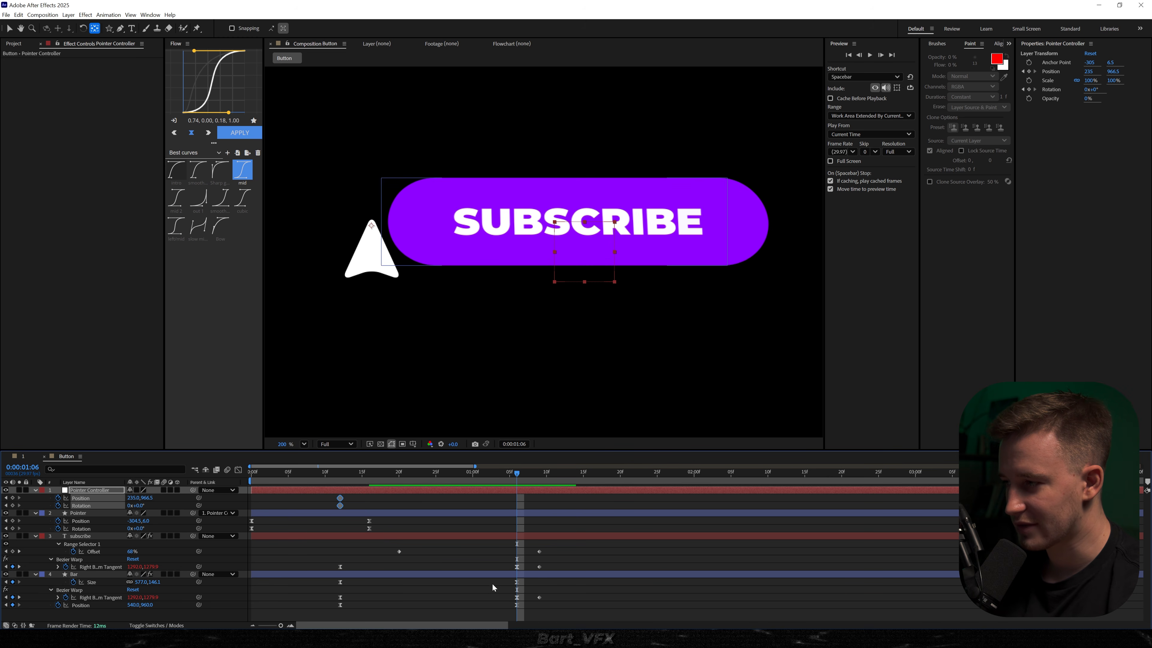
drag(132, 501, 159, 497)
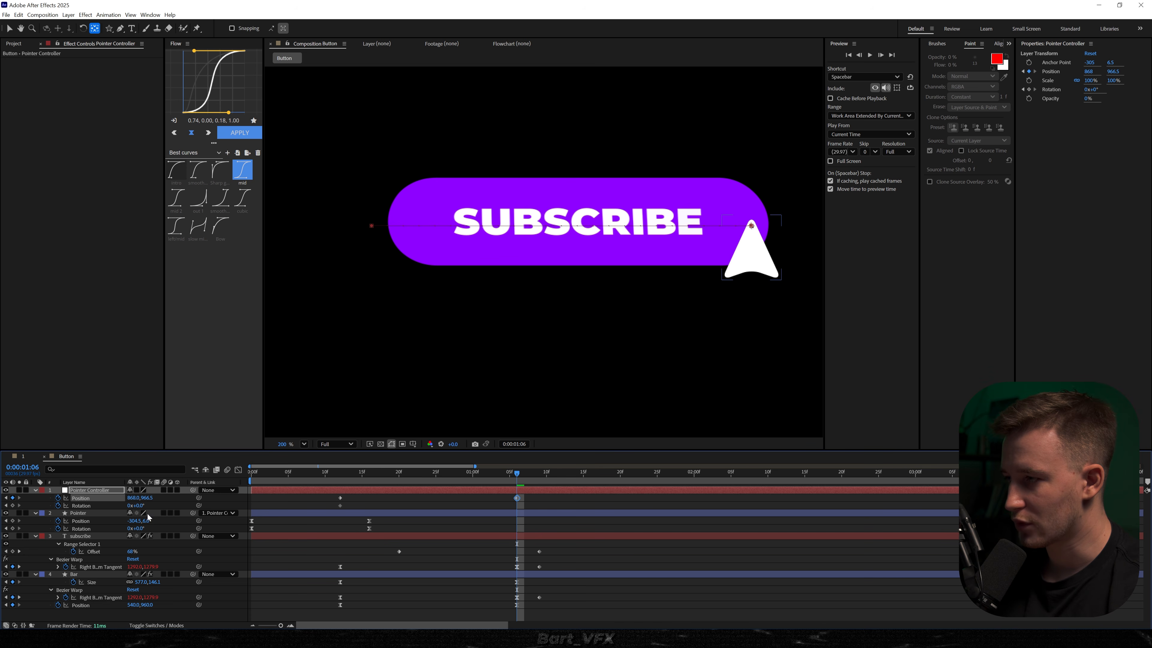
mouse_move(138, 506)
mouse_down()
mouse_move(104, 512)
mouse_move(137, 496)
mouse_up()
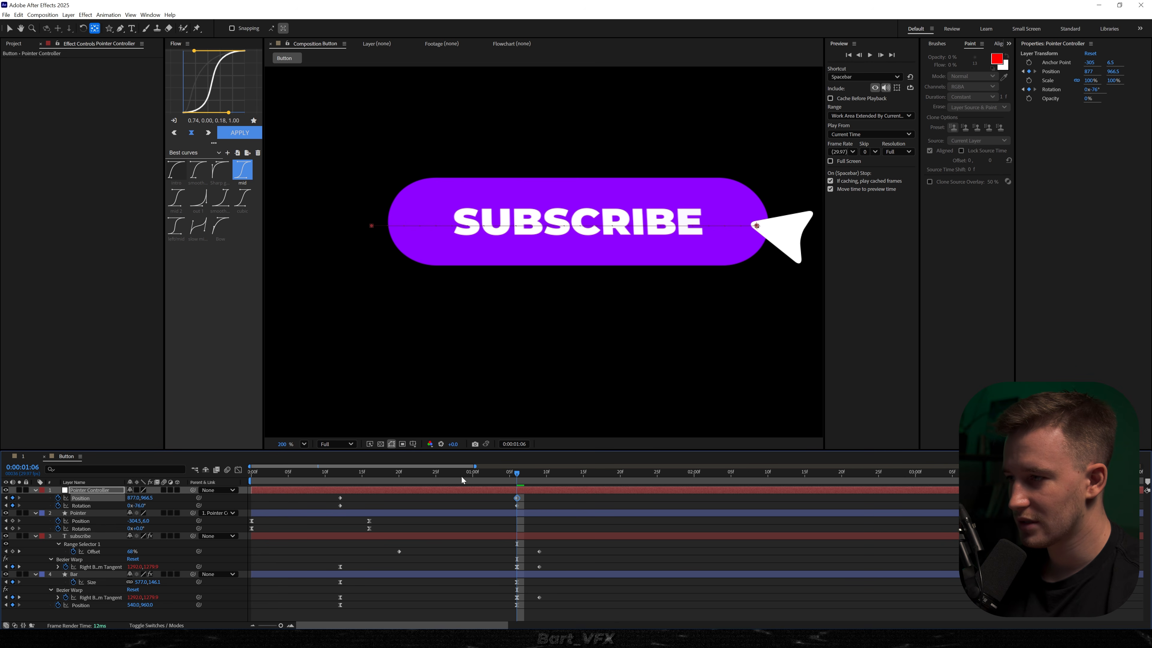
key(space)
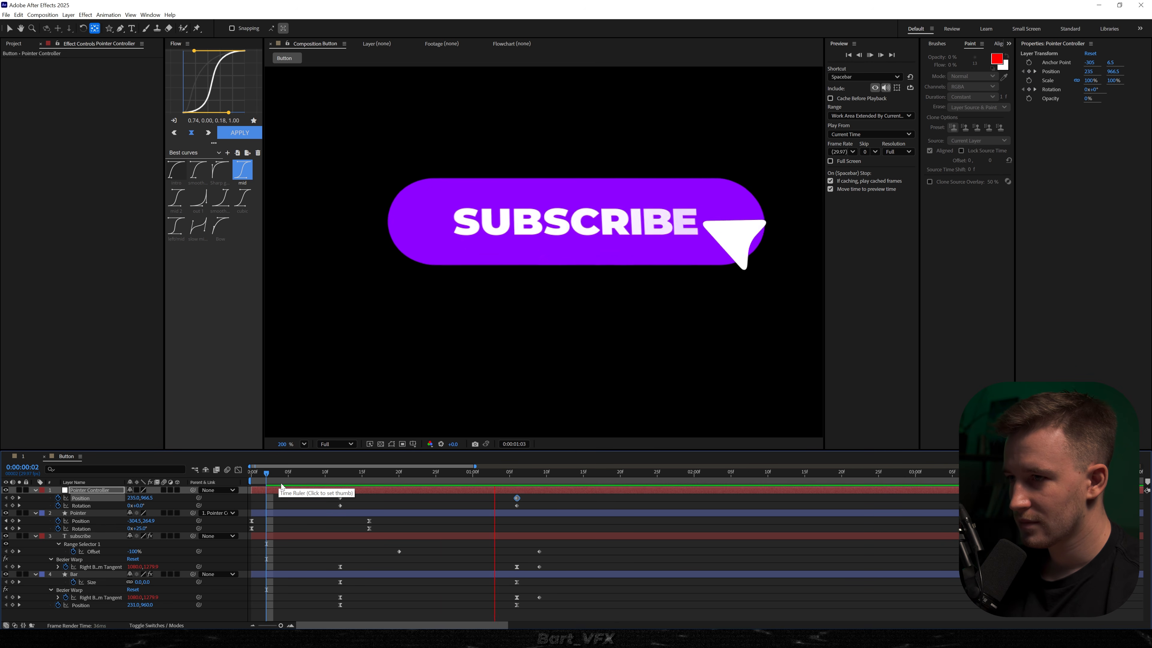
Apply the bar's easing curve (0.74, 0.00, 0.18, 1.00) to Pointer Controller's Position and Rotation keyframes and preview the motion
click(479, 473)
drag(528, 581, 307, 609)
click(173, 121)
drag(534, 499, 348, 513)
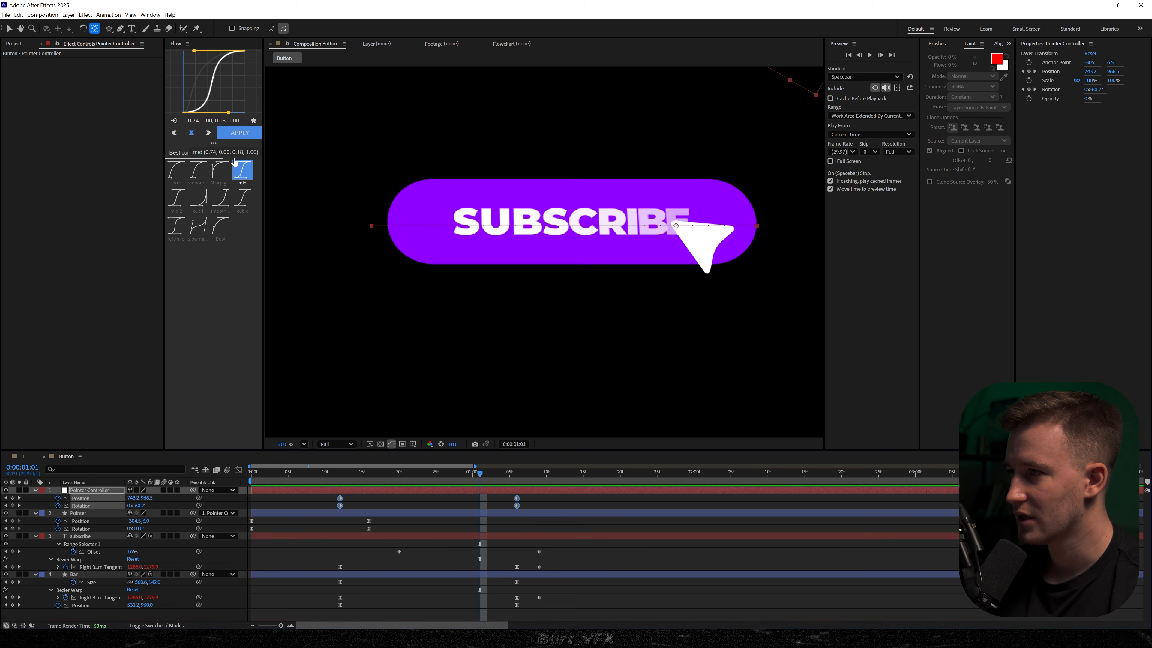
click(240, 133)
drag(429, 467, 247, 465)
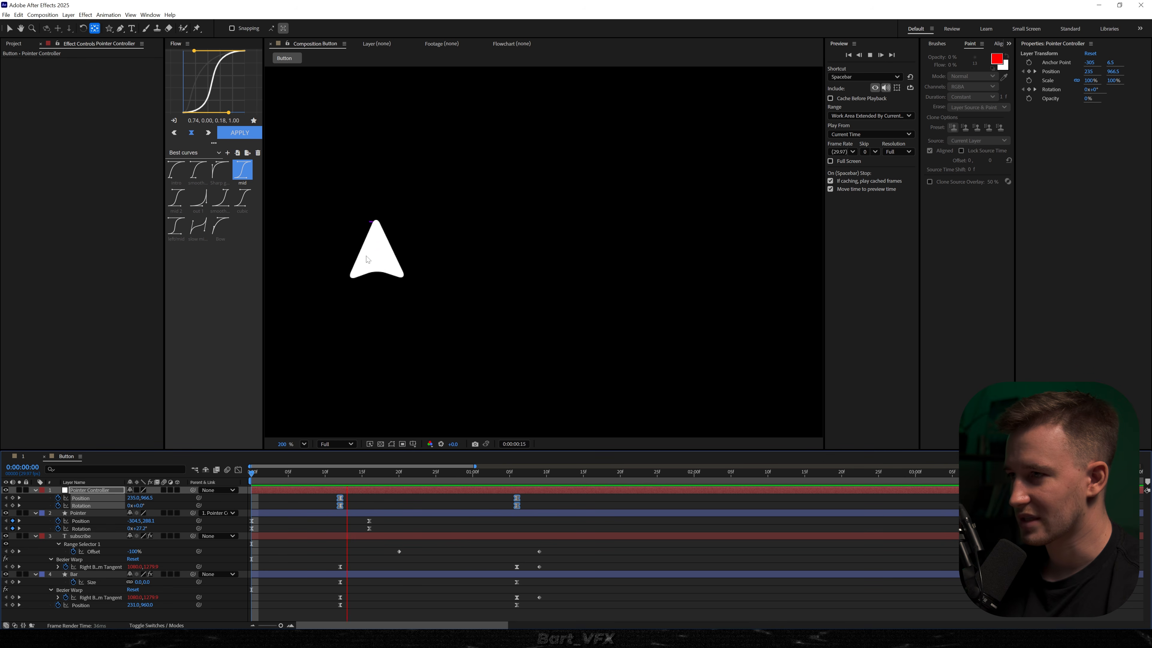
drag(650, 259, 608, 284)
drag(281, 471, 236, 465)
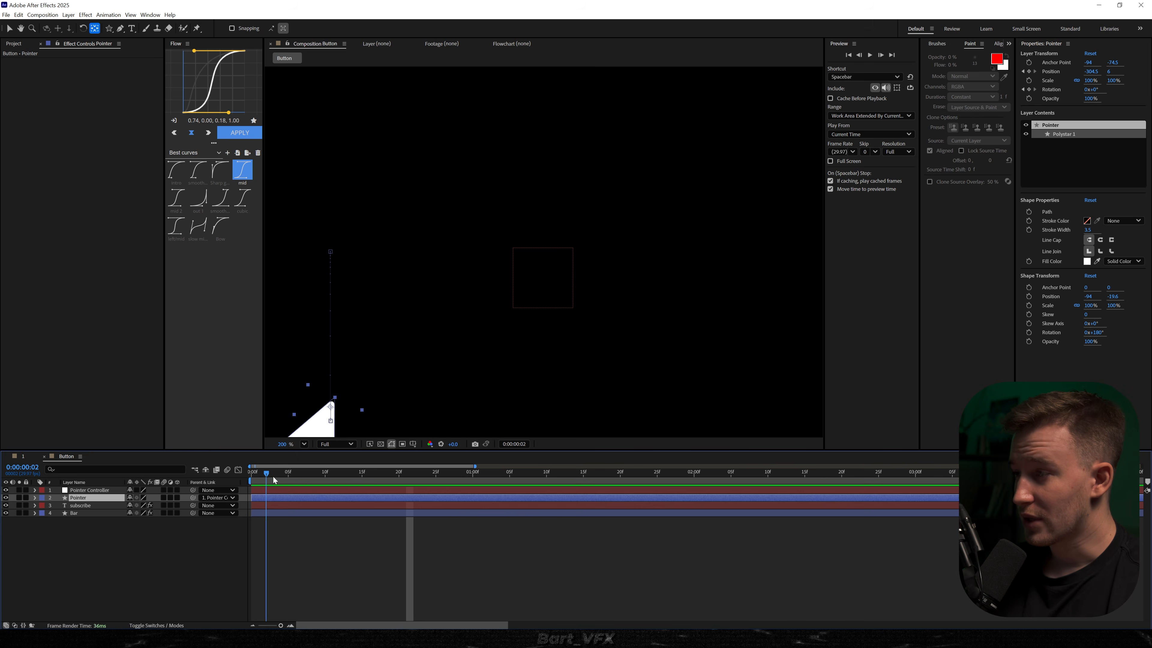
Add a Scale keyframe to the Pointer at frame 9, set its scale to 80% at frame 15, and preview
drag(273, 477, 320, 472)
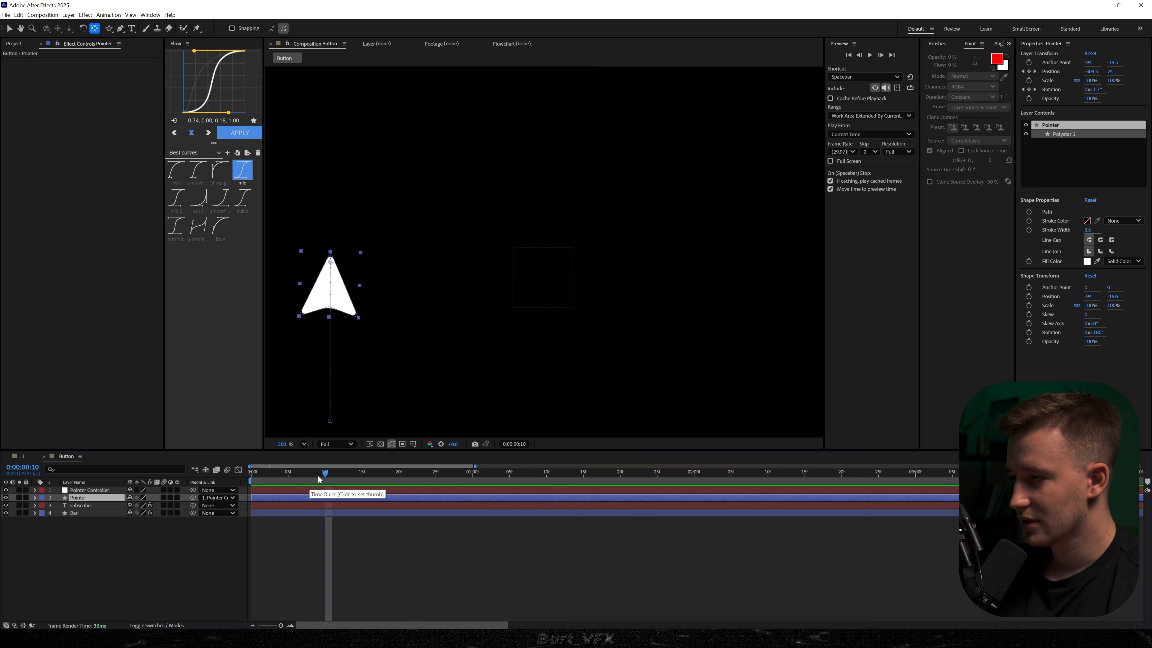
click(315, 476)
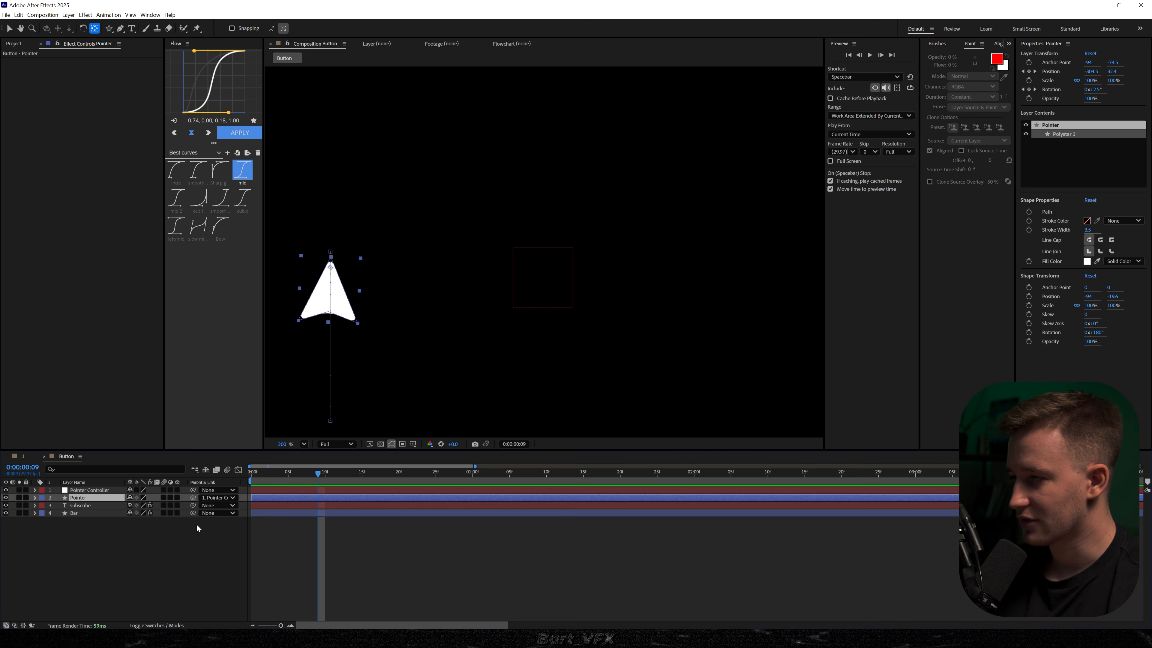
key(alt+shift+s)
drag(319, 476, 356, 476)
click(141, 505)
text(80)
key(Return)
drag(318, 476, 265, 485)
key(space)
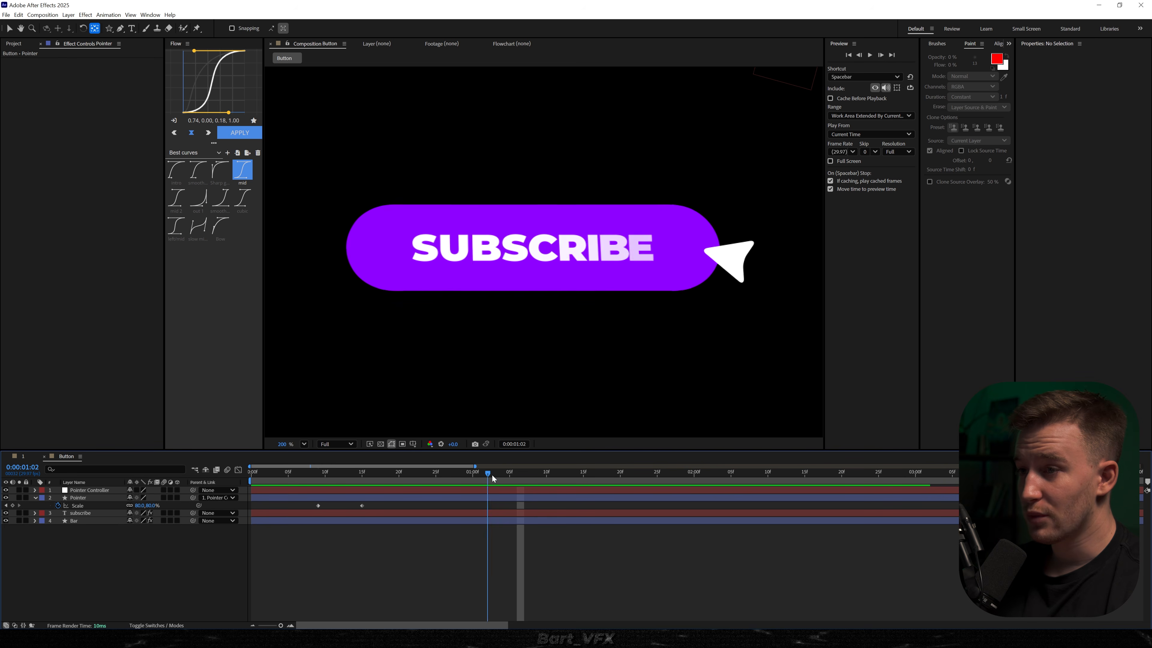
Copy the Pointer's two Scale keyframes to 0:00:01:06, time-reverse the copies, and preview
drag(492, 475, 516, 474)
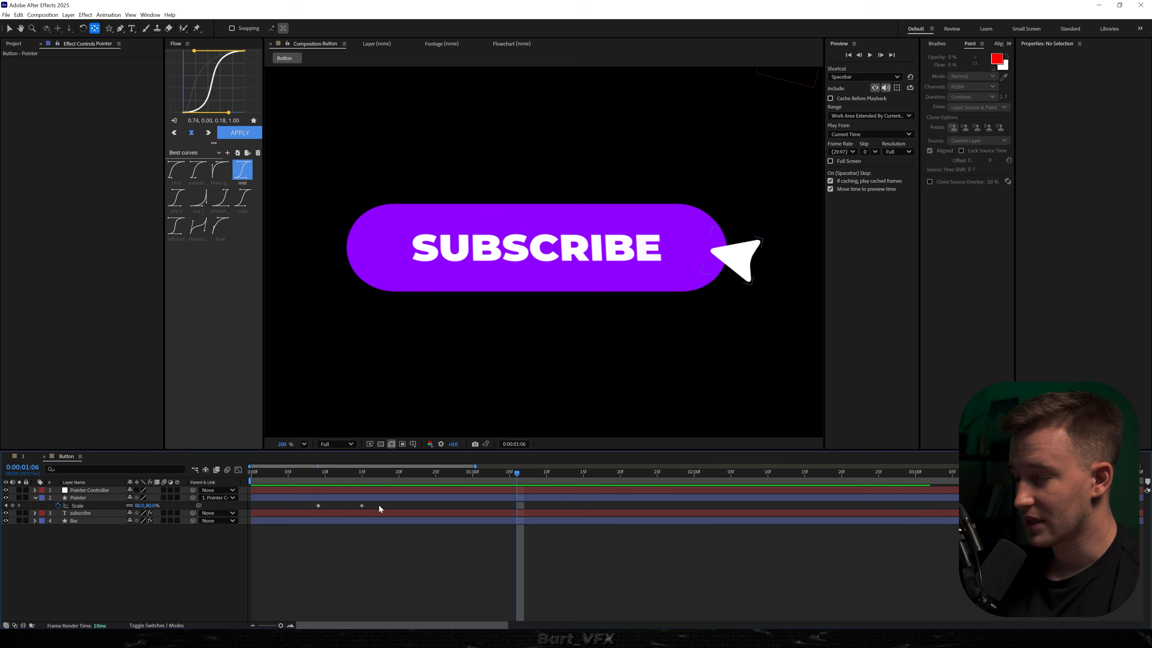
drag(379, 504, 298, 521)
key(ctrl+c)
key(ctrl+v)
right_click(516, 506)
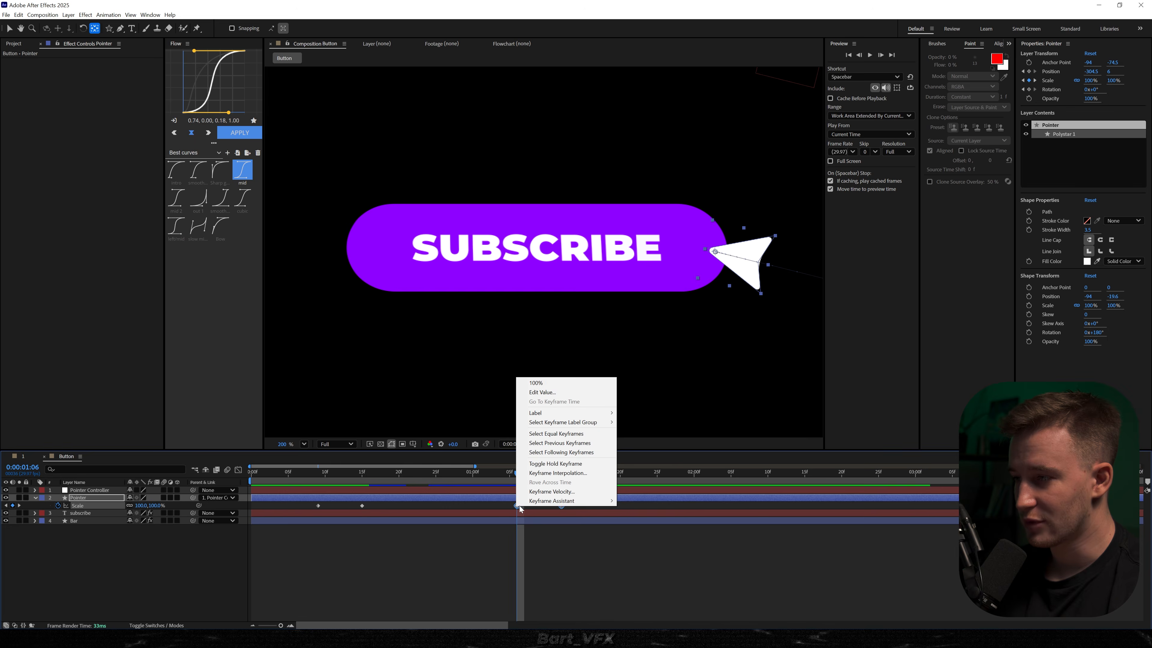
mouse_move(552, 501)
click(667, 621)
click(581, 563)
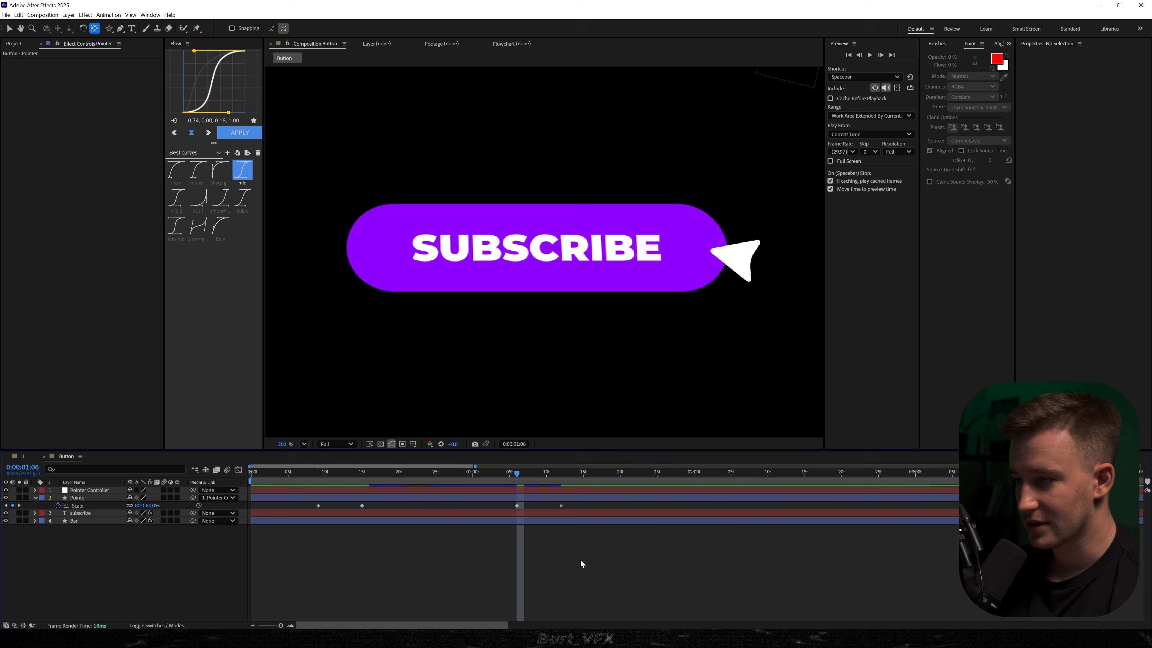
key(space)
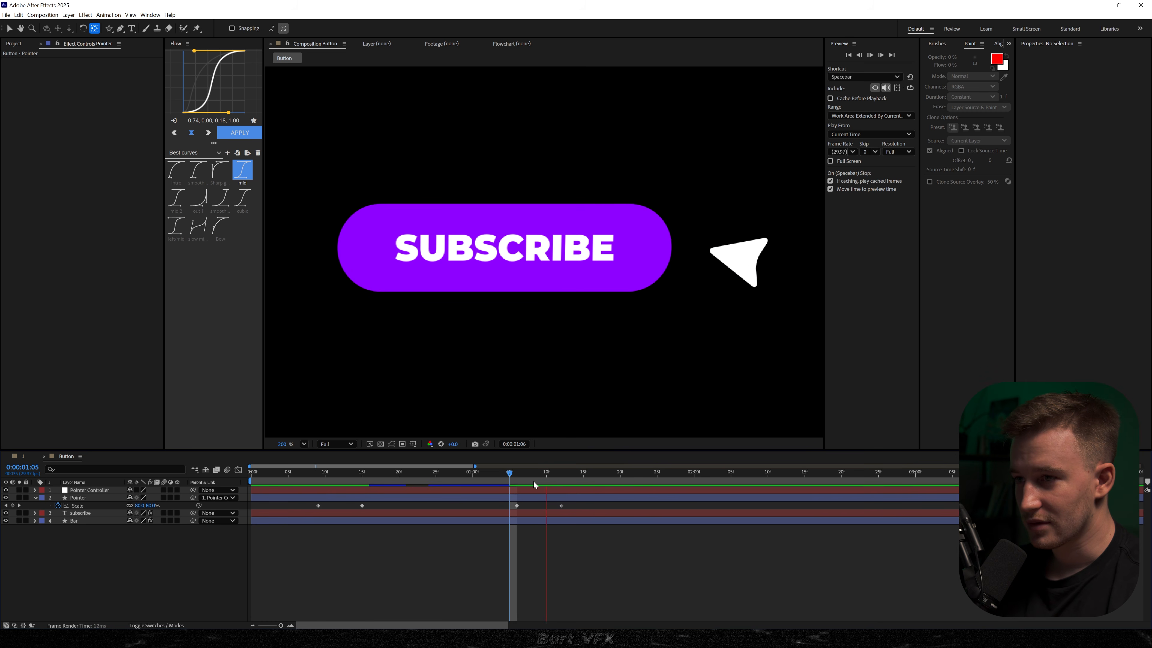
Move the Pointer's last Scale keyframe earlier to 0:00:01:09 and preview the animation
drag(561, 506, 540, 506)
click(392, 485)
key(space)
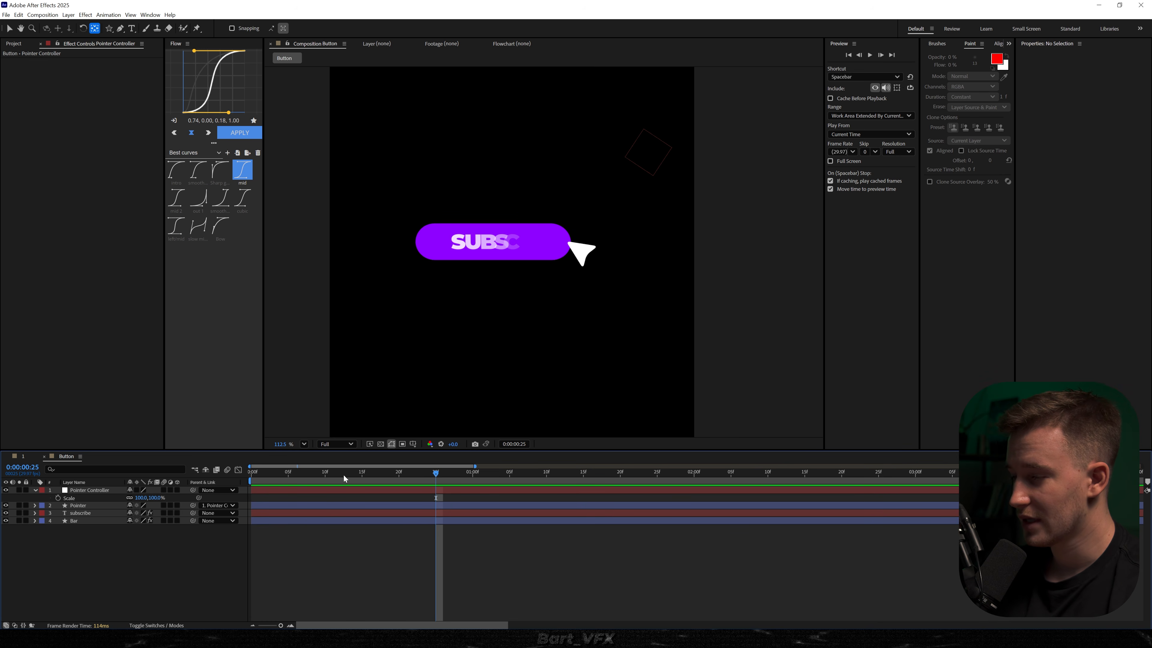
click(495, 472)
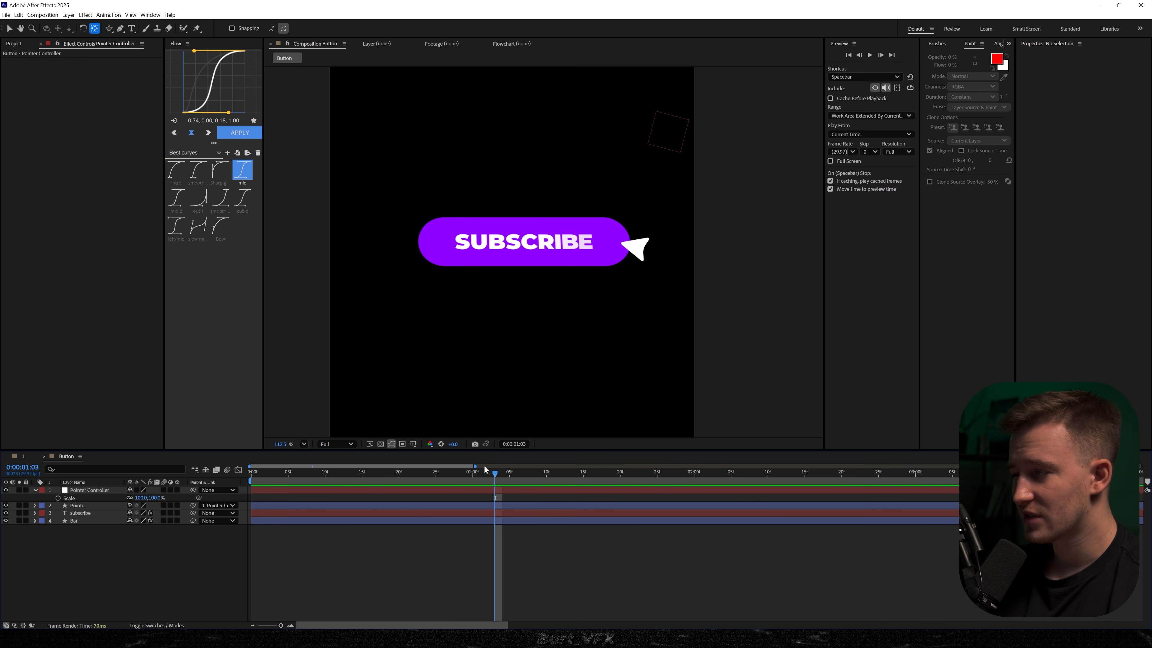